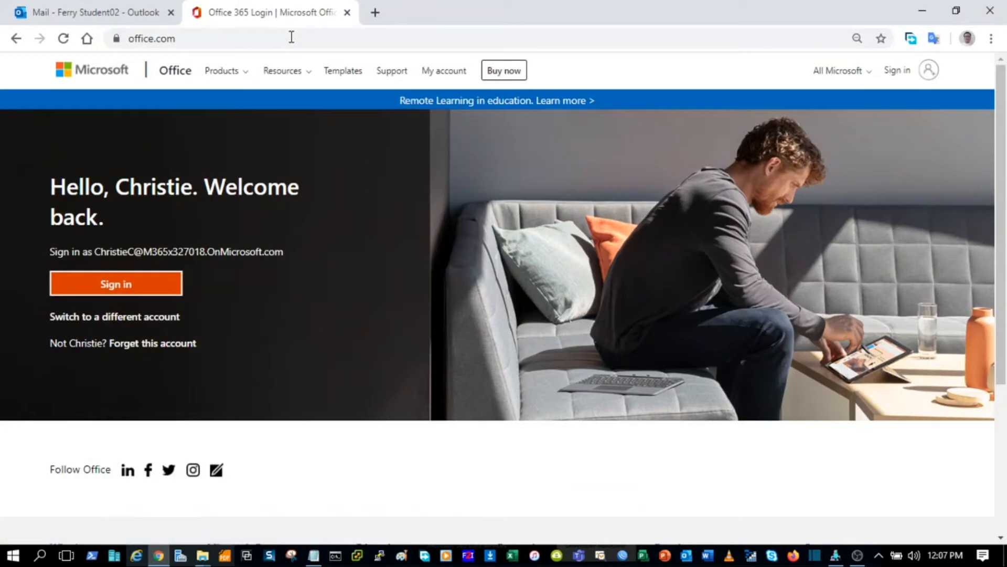
- Open the office.com Products menu to show plans for home, business and education
click(247, 78)
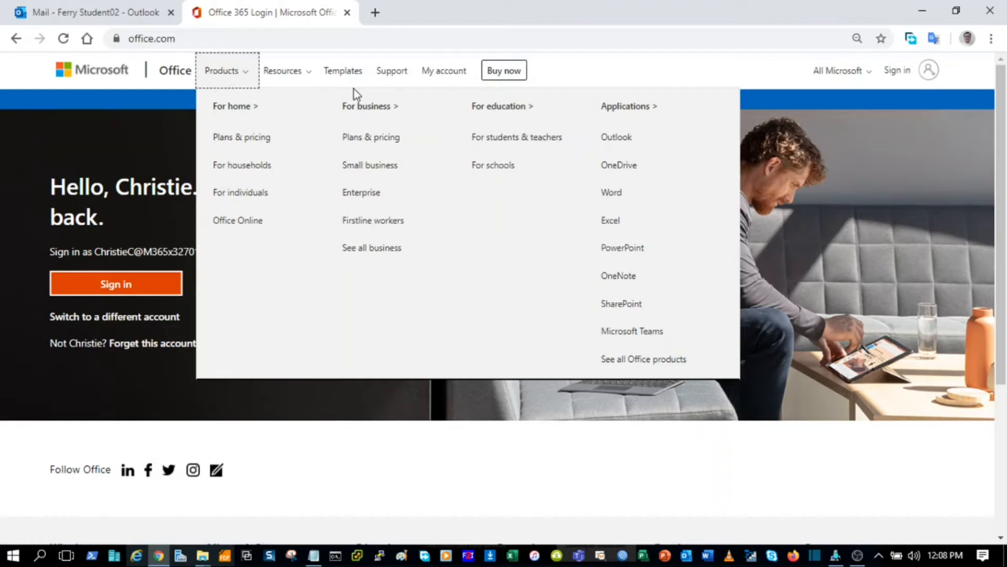
- Open home Plans & pricing in a new tab, review Family, Personal and Home & Student prices, then return
right_click(251, 142)
click(310, 148)
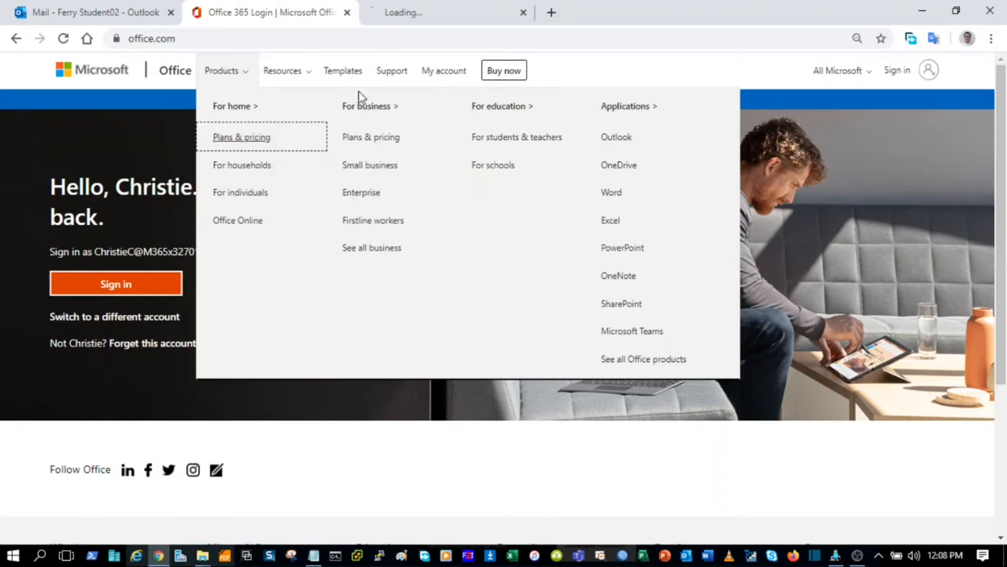
click(416, 17)
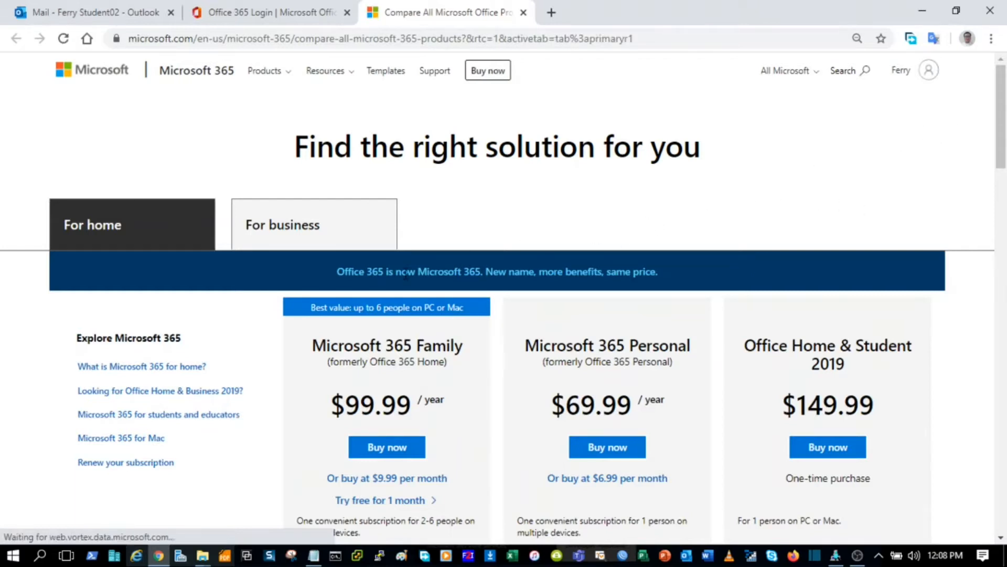
scroll(409, 297, down, 3)
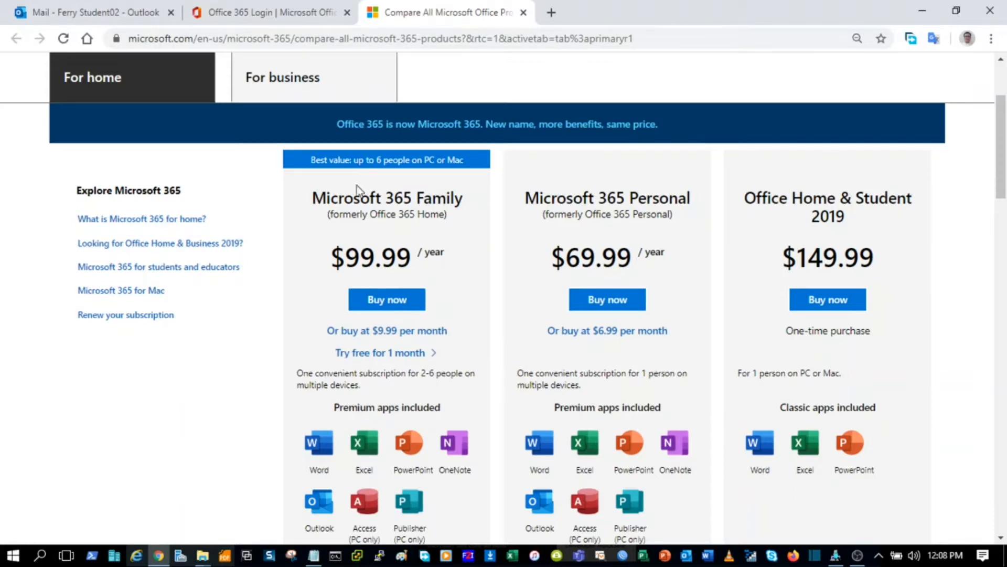
click(256, 16)
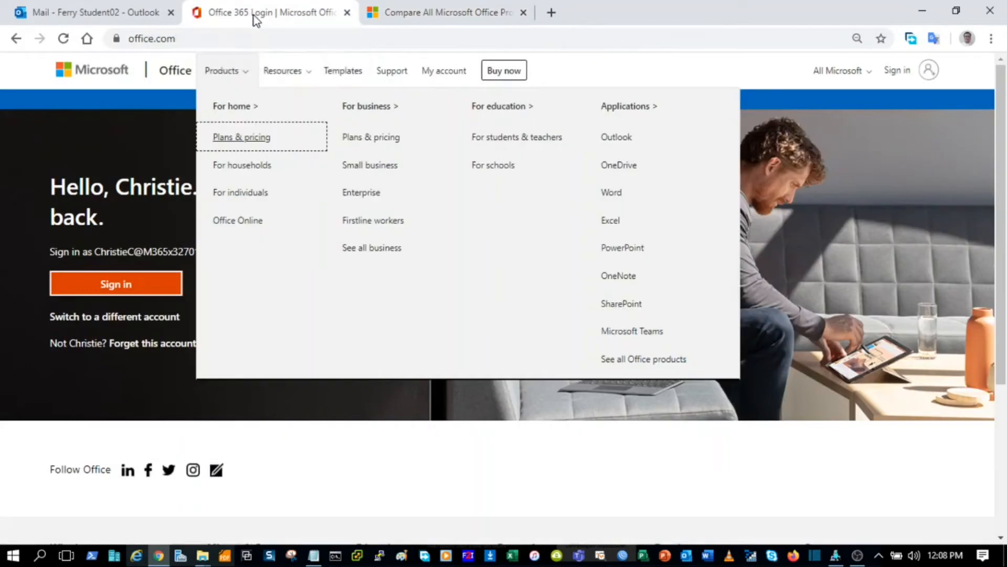
- Open the Enterprise E1/E3/E5 plan comparison in a new tab, scroll through it, then return to office.com
right_click(358, 197)
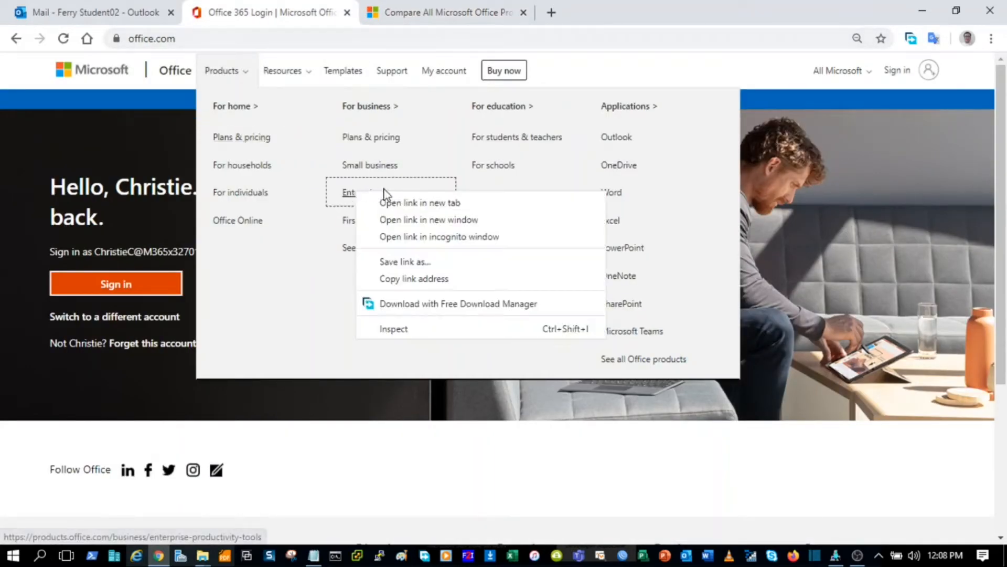
click(421, 203)
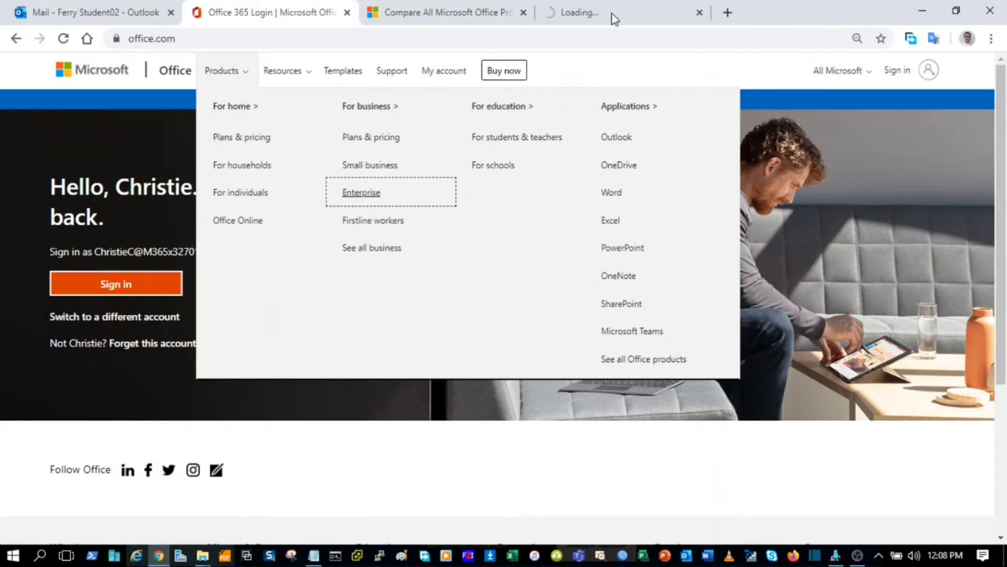
click(612, 16)
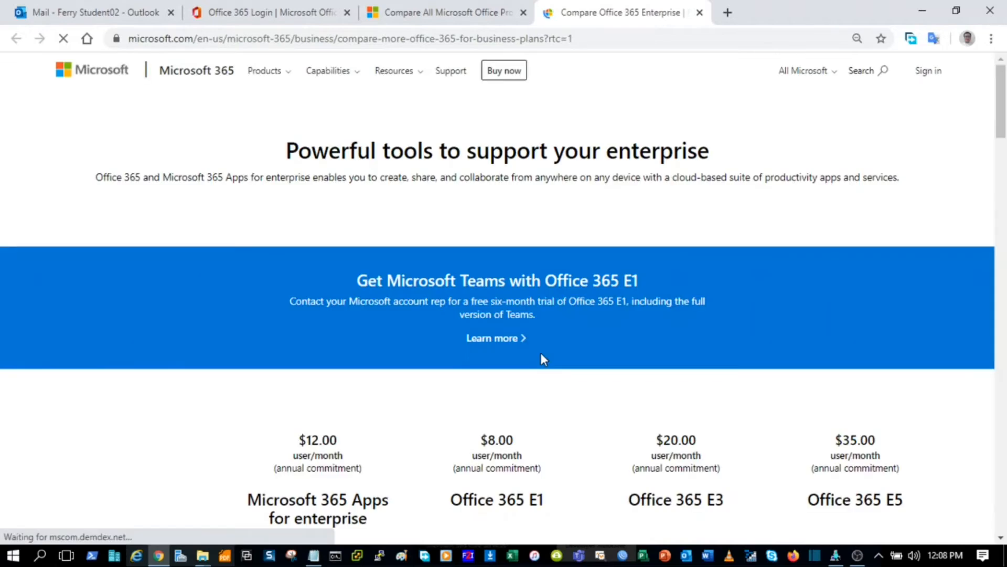
scroll(535, 373, down, 3)
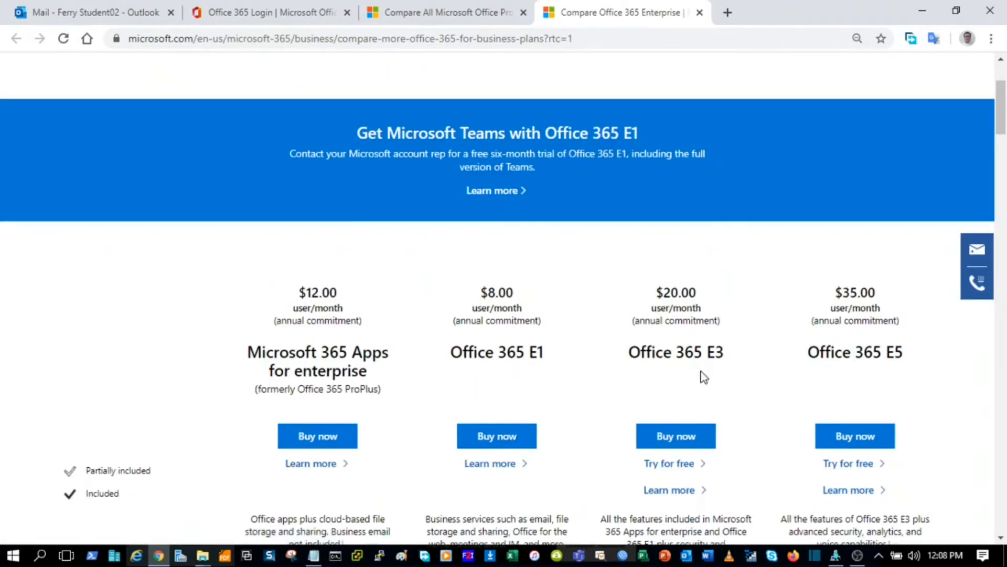
scroll(681, 376, down, 1)
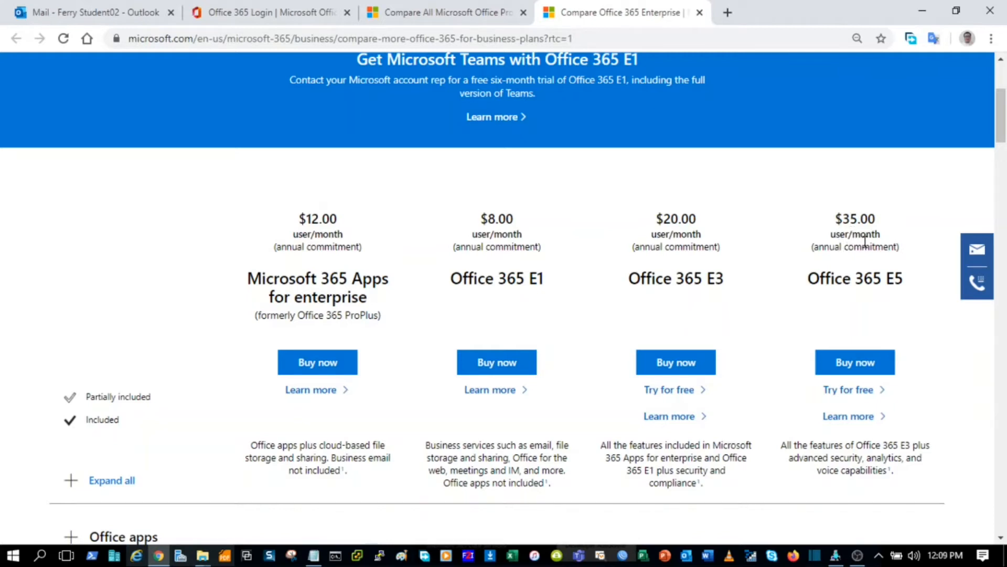
click(282, 20)
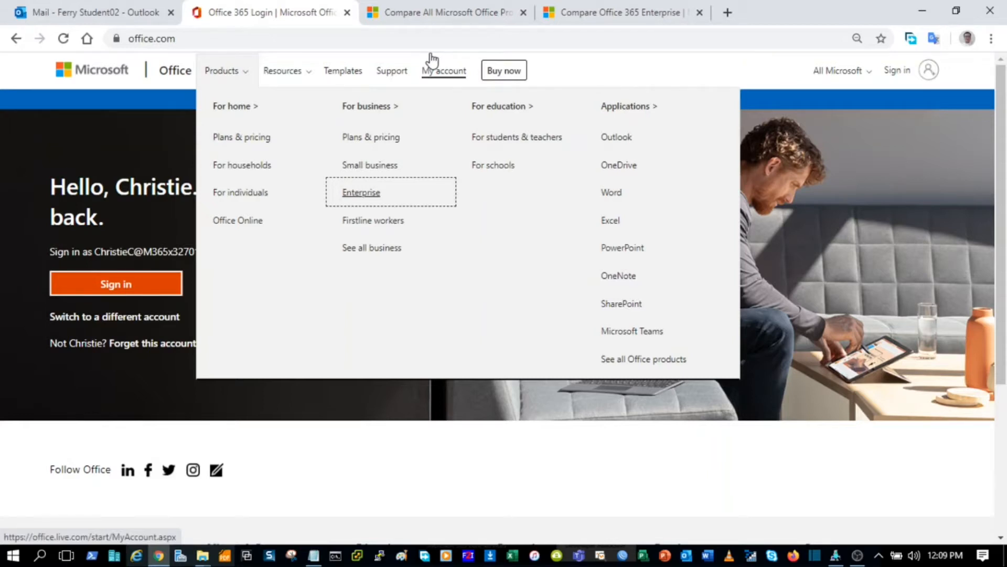
click(314, 555)
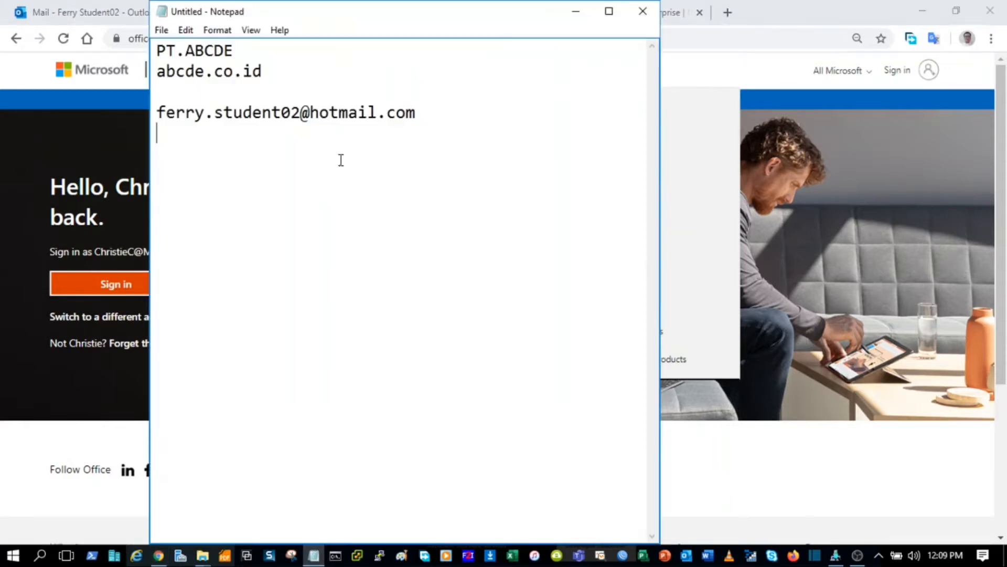
drag(157, 49, 235, 51)
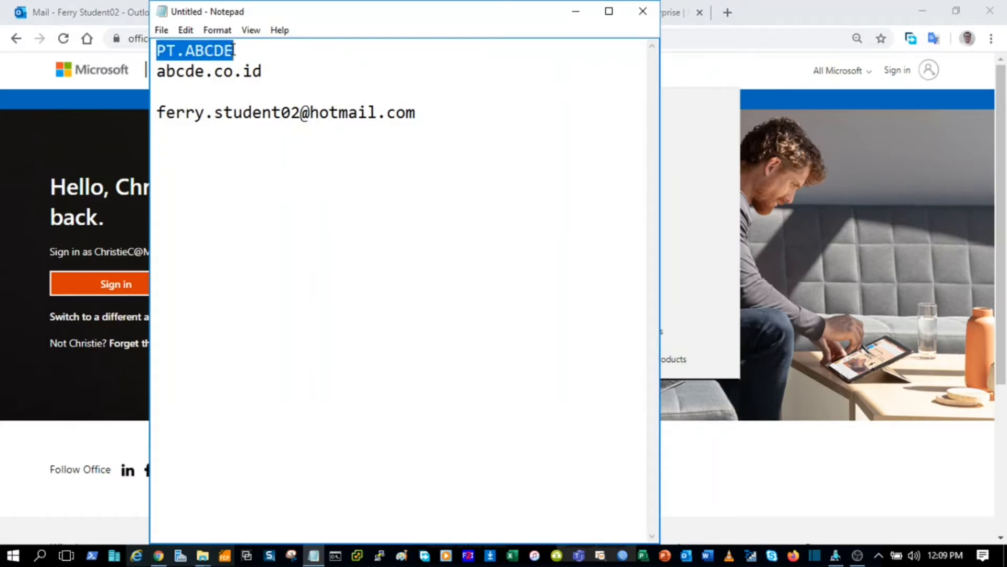
click(177, 84)
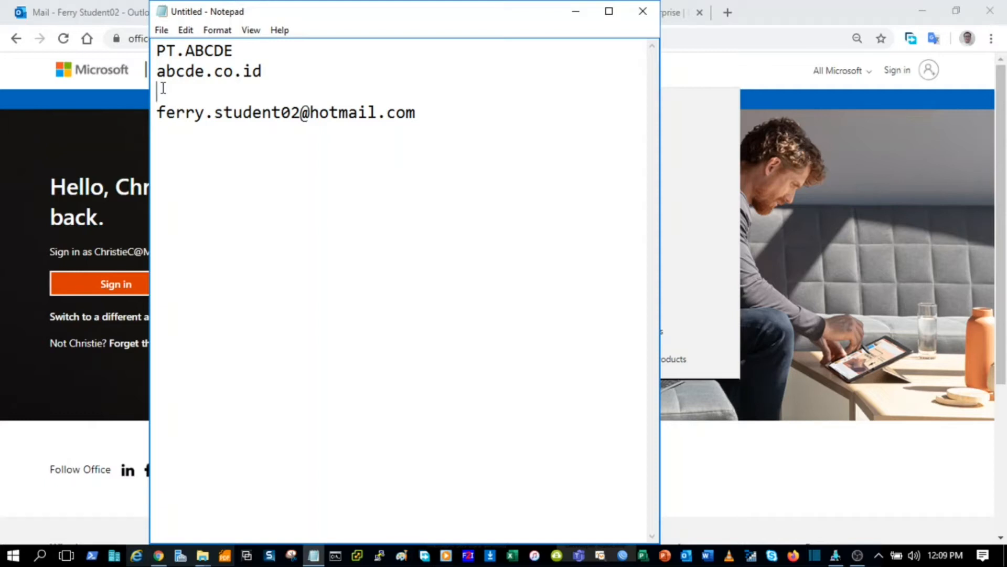
drag(158, 72, 273, 79)
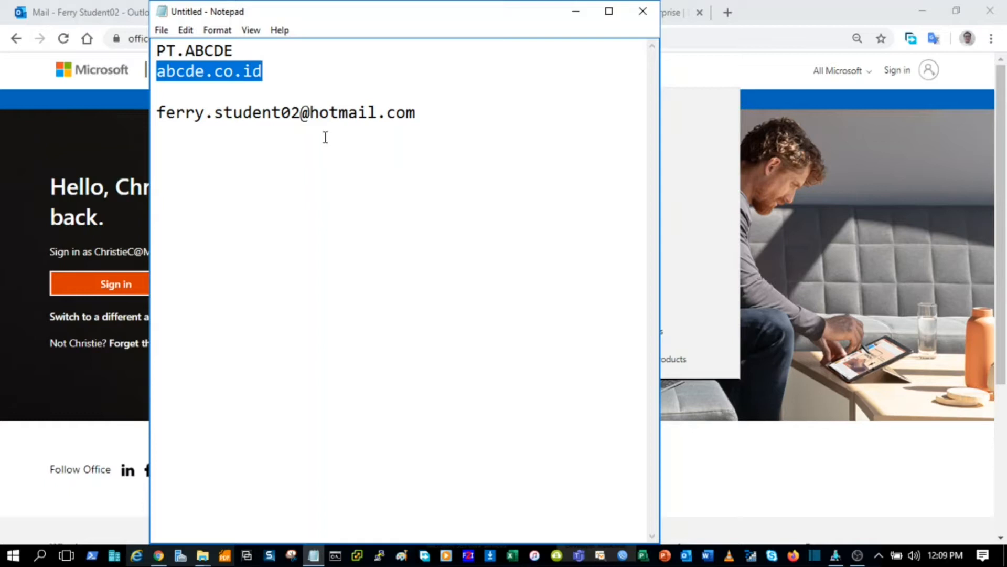
click(267, 71)
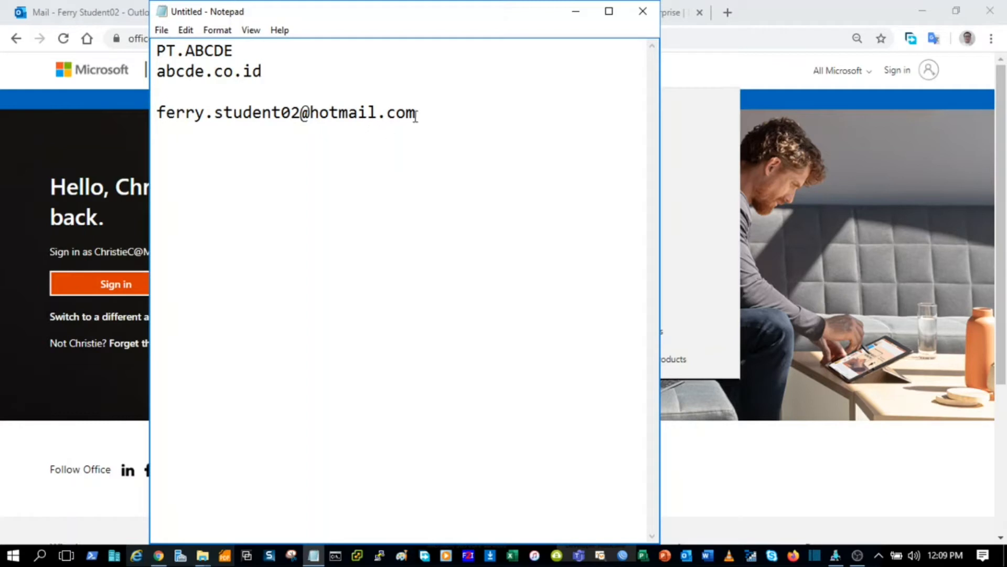
drag(416, 112, 153, 115)
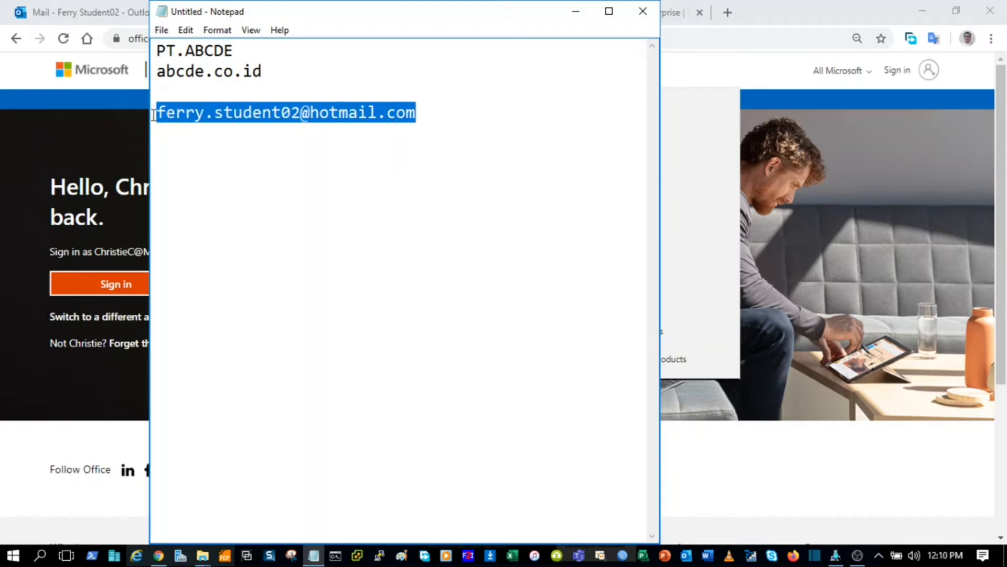
click(157, 125)
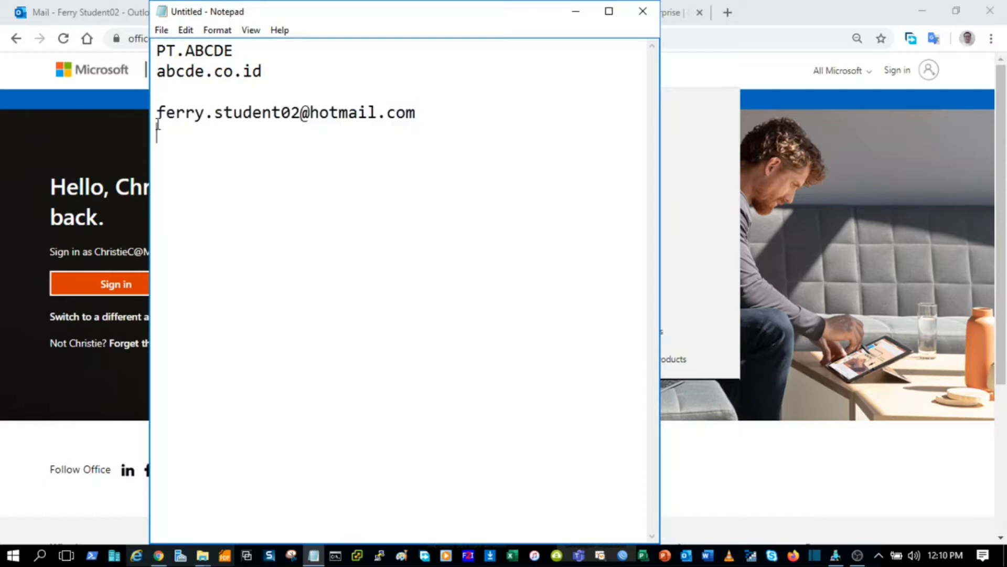
drag(156, 112, 424, 121)
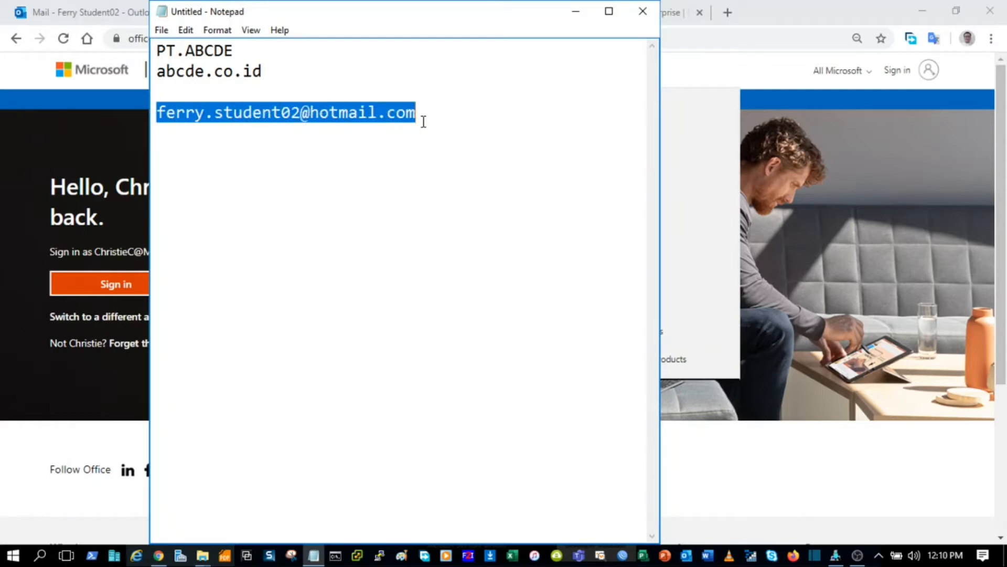
click(414, 139)
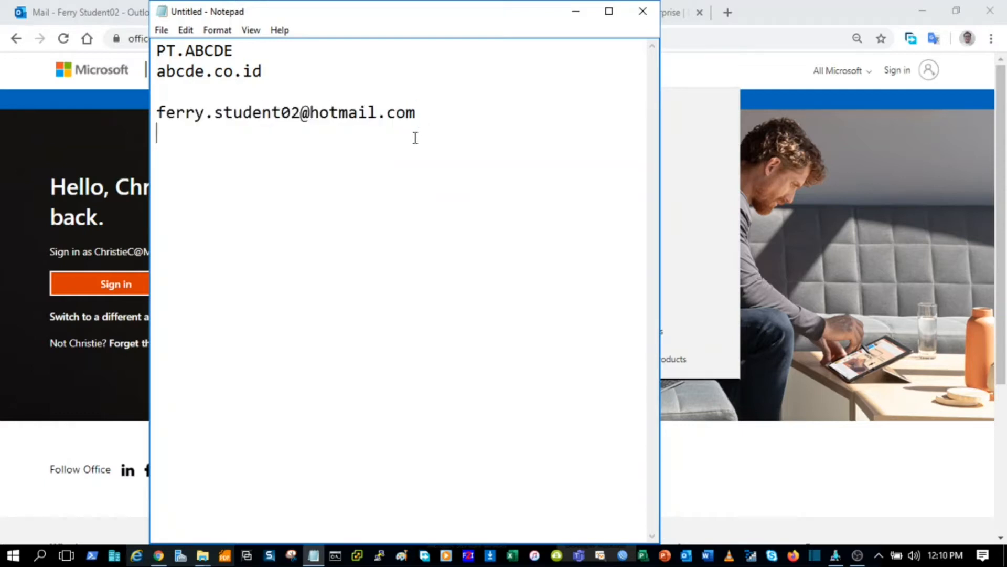
click(578, 18)
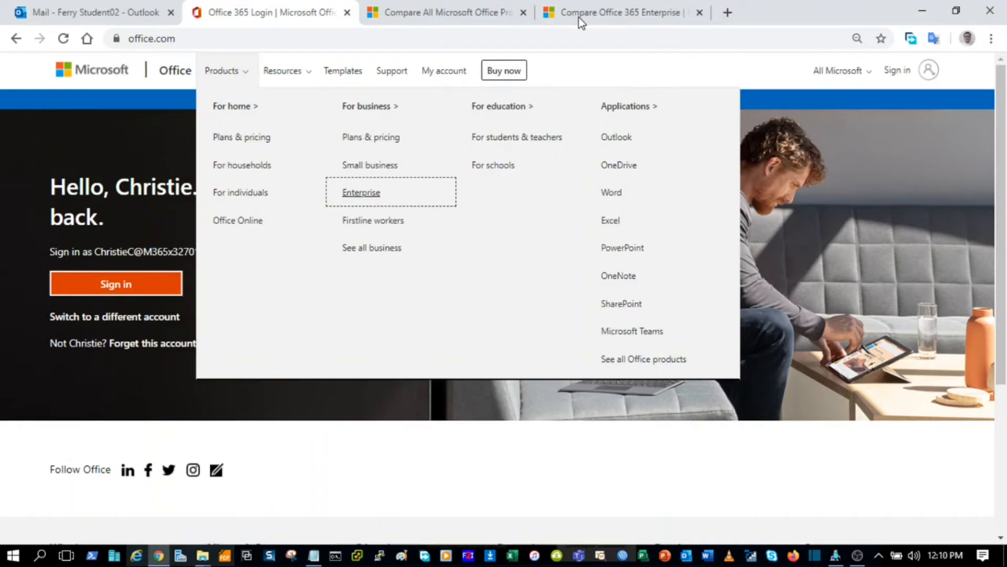
- Close the home plans comparison tab
click(472, 14)
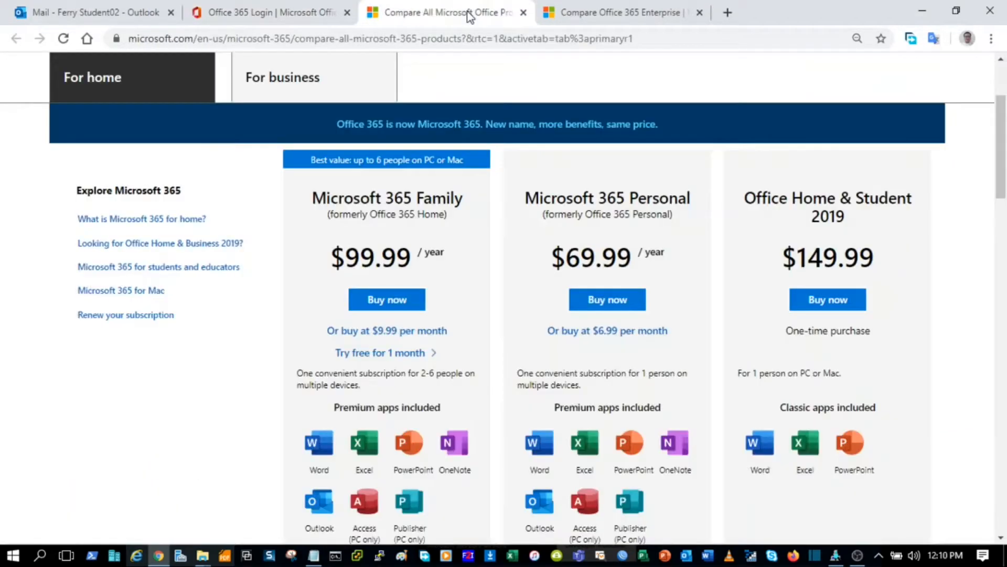
click(524, 12)
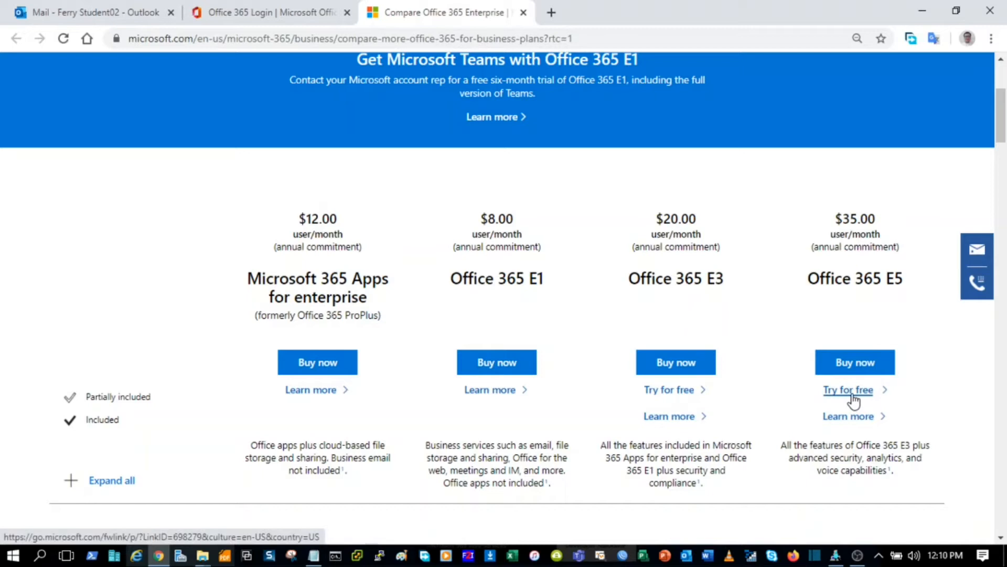
scroll(854, 400, down, 8)
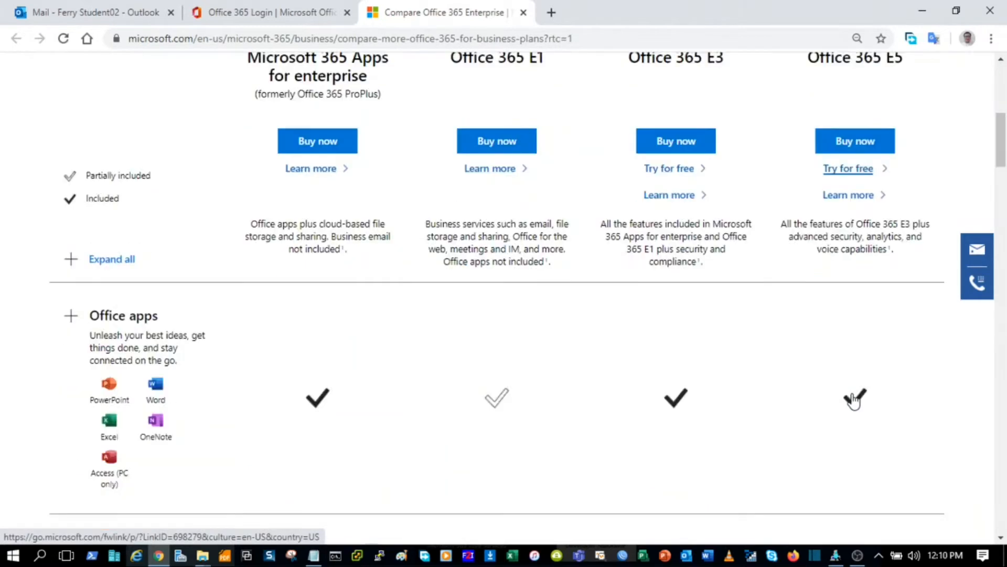
scroll(856, 399, up, 8)
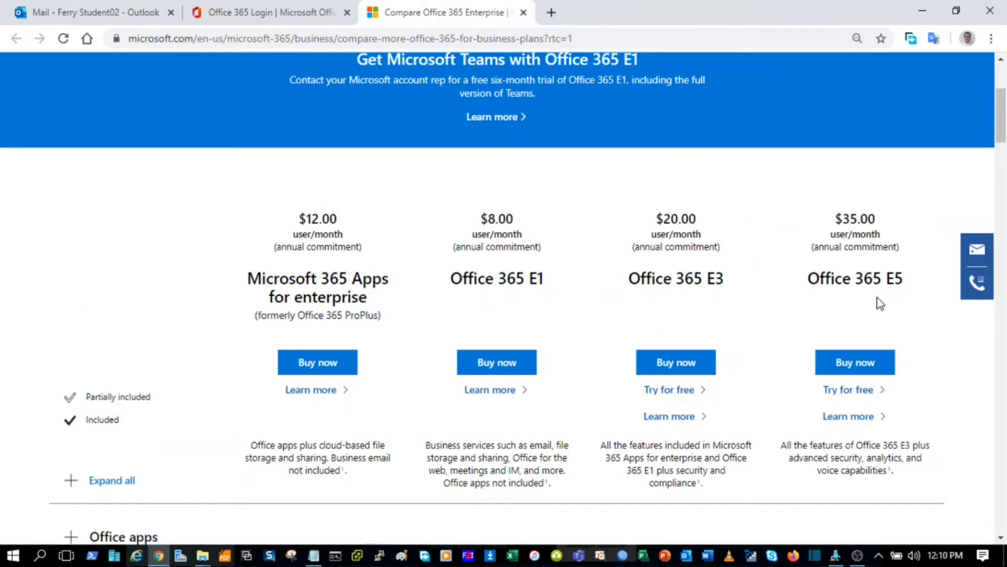
- Scroll to the enterprise plan cards and start the Office 365 E5 free trial
scroll(860, 415, down, 5)
scroll(875, 423, down, 3)
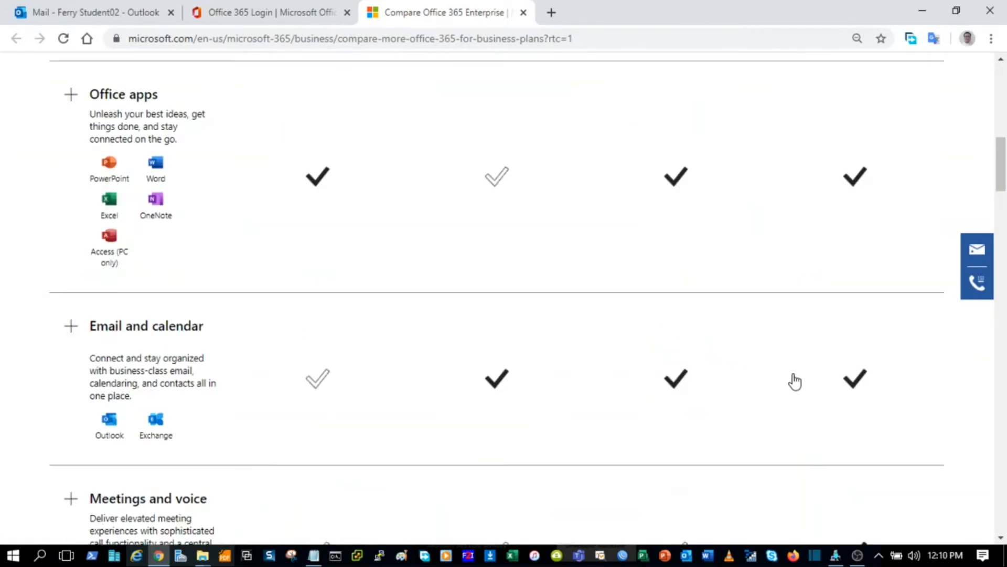
scroll(708, 432, down, 10)
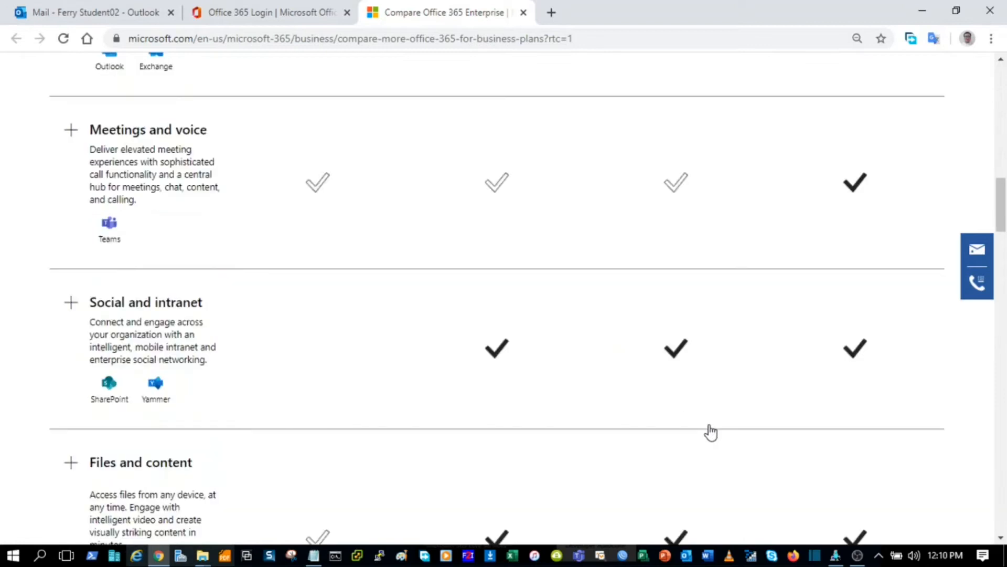
scroll(668, 386, down, 17)
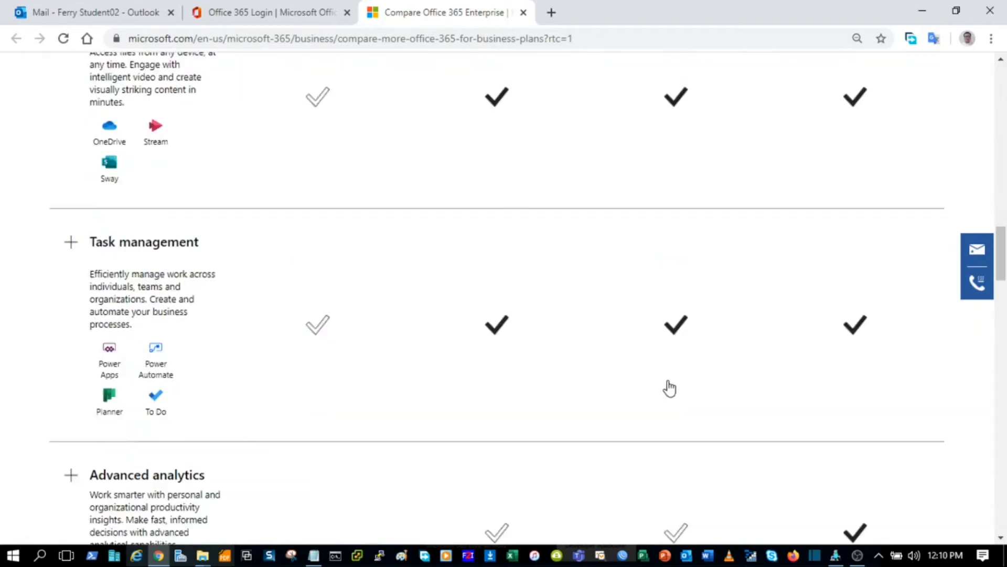
scroll(677, 389, down, 13)
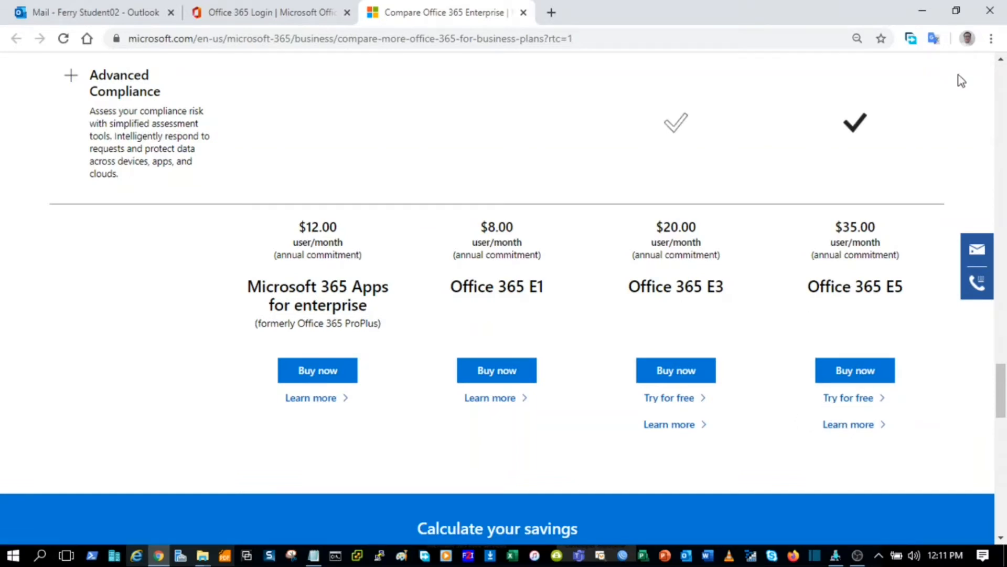
click(1001, 86)
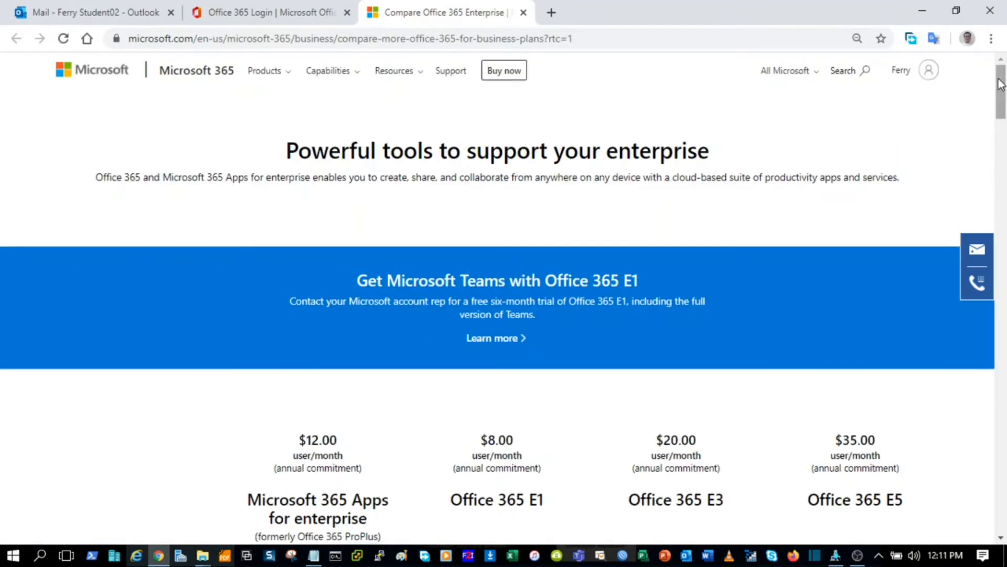
scroll(833, 218, down, 5)
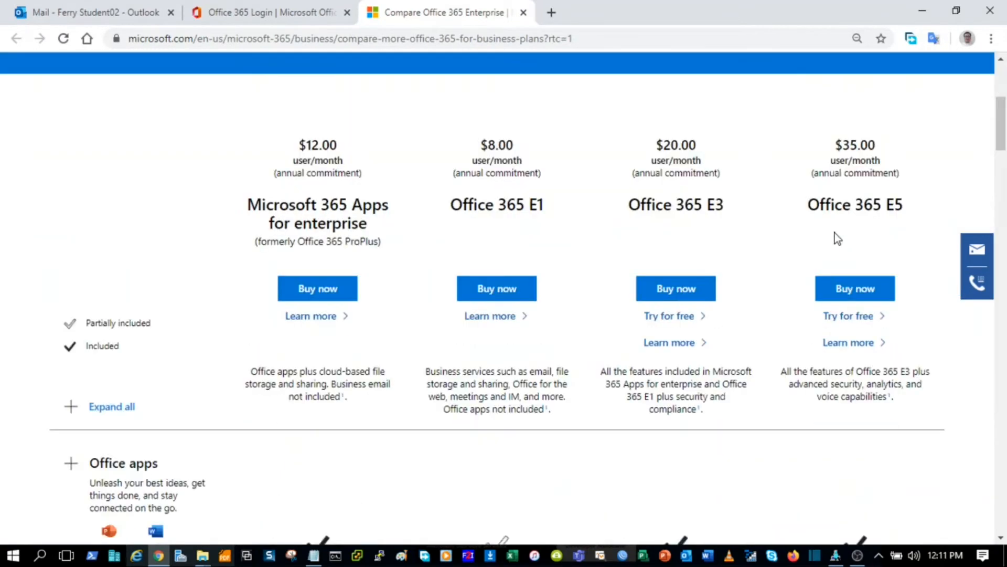
click(851, 323)
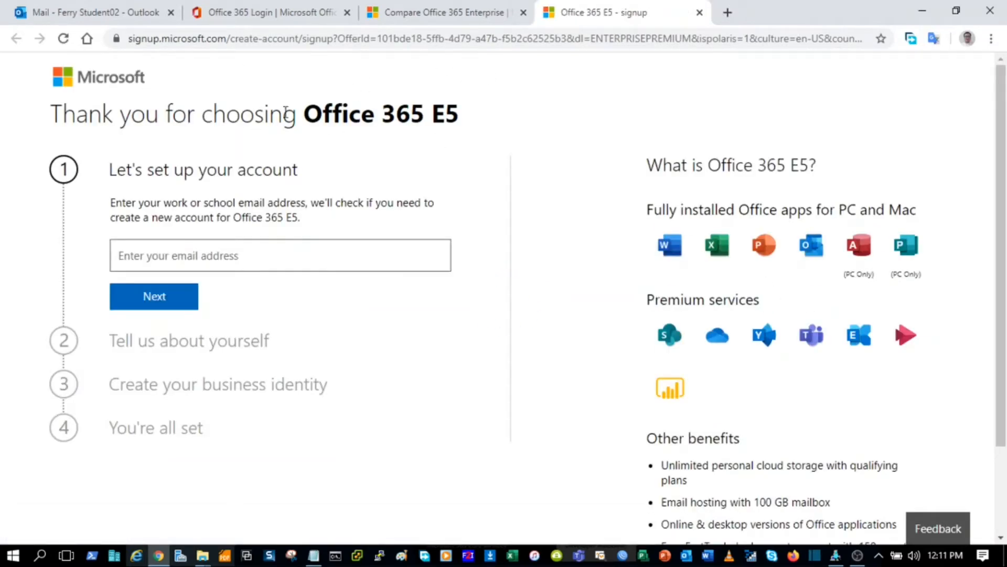
- Copy the saved email address from Notepad into the signup email field and submit it
click(124, 259)
click(313, 557)
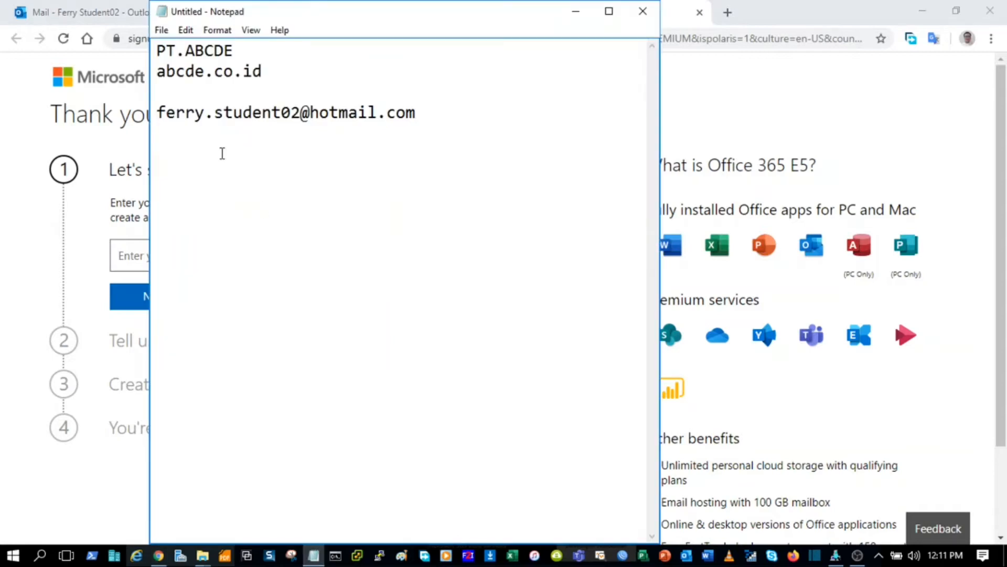
drag(158, 111, 422, 106)
right_click(382, 108)
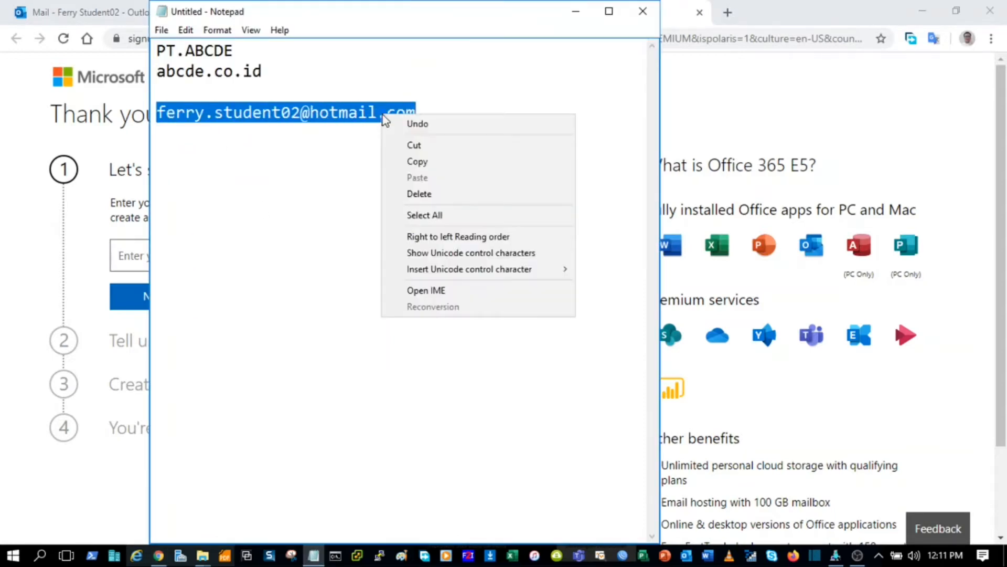
click(445, 153)
click(576, 11)
click(212, 259)
right_click(222, 250)
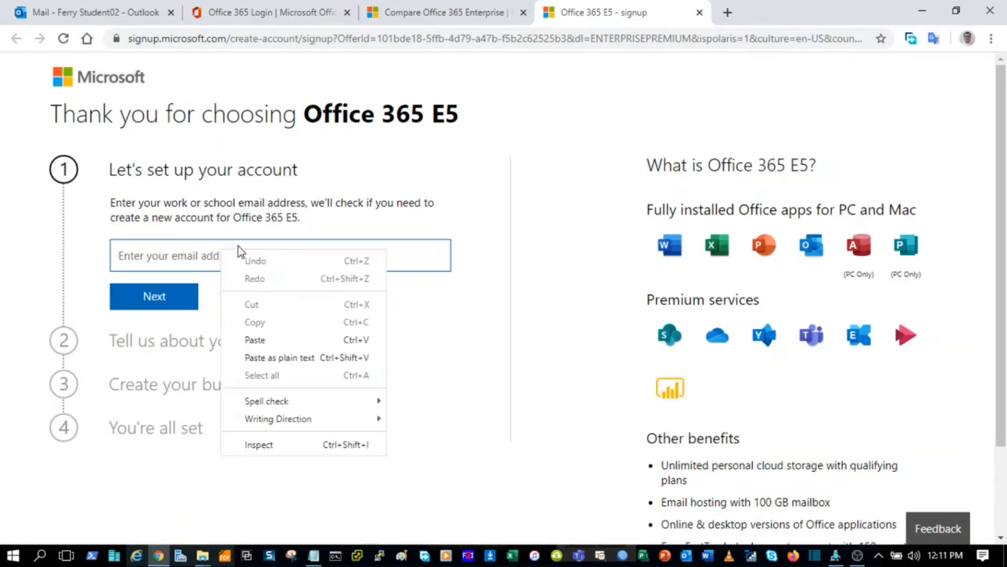
click(270, 339)
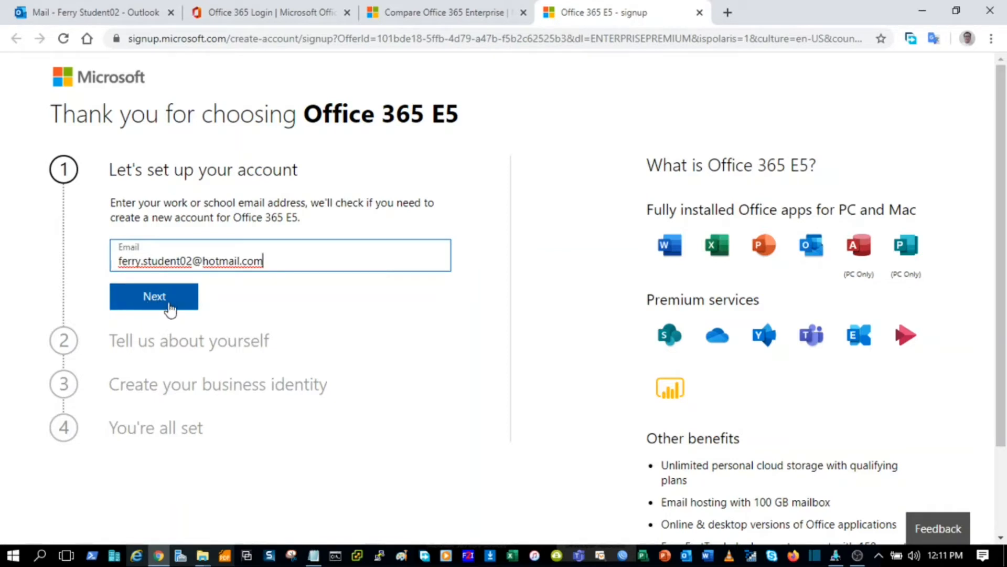
click(167, 308)
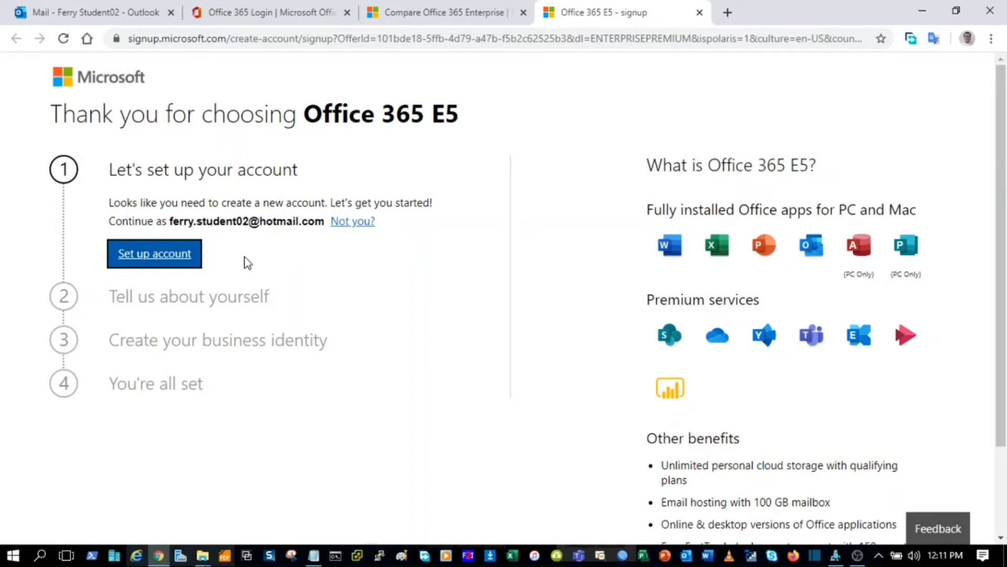
- Enter the contact's name, phone, company, 10-24 people size and Indonesia for the new account
click(160, 257)
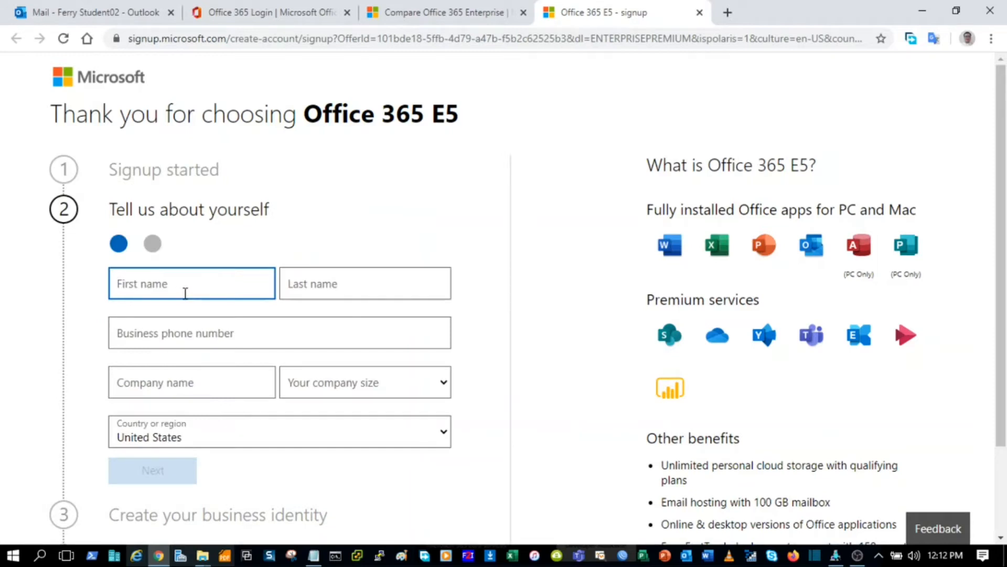
text(err)
key(BackSpace)
key(BackSpace)
key(BackSpace)
text(Ferry)
key(Tab)
text(Student)
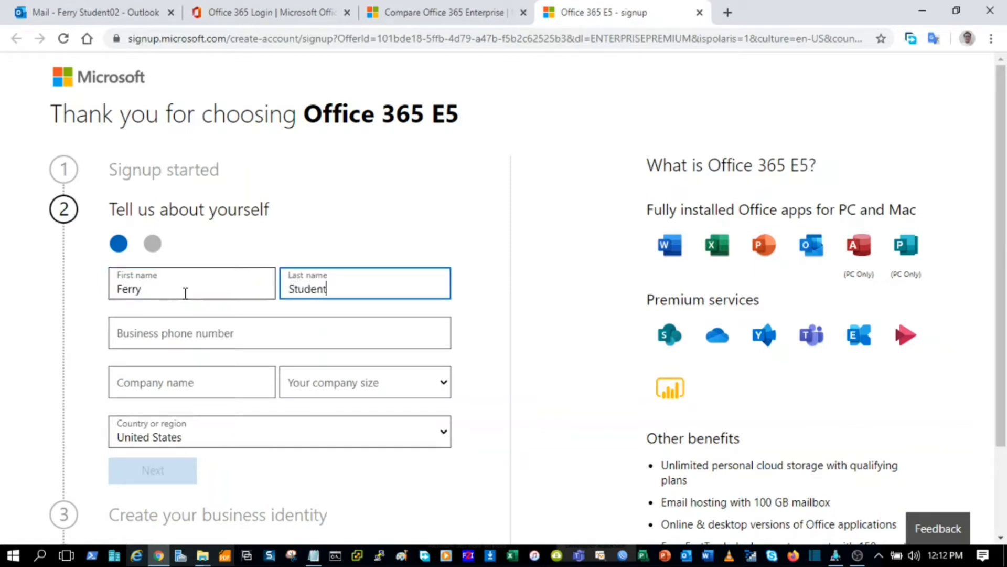
text(02)
click(172, 335)
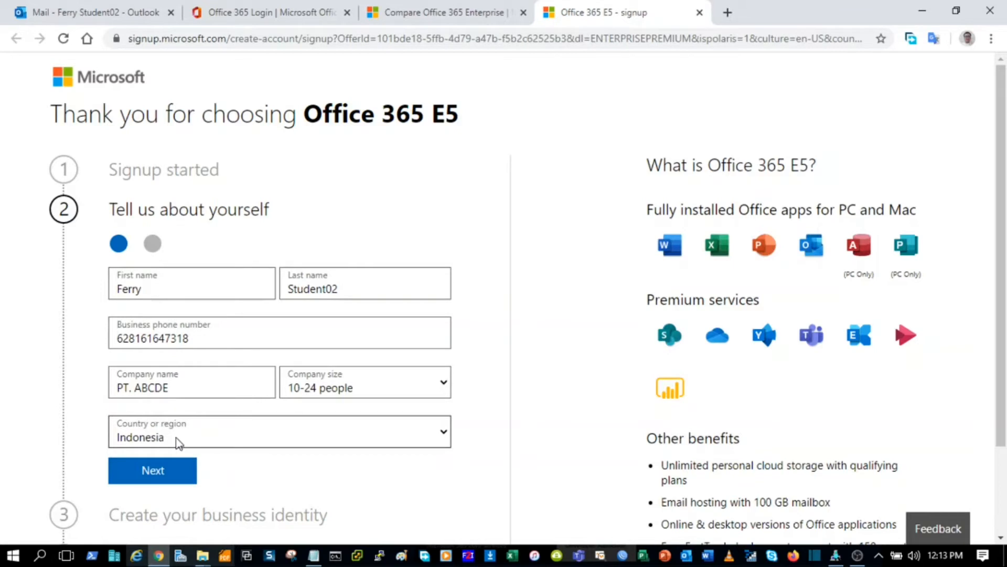
click(174, 479)
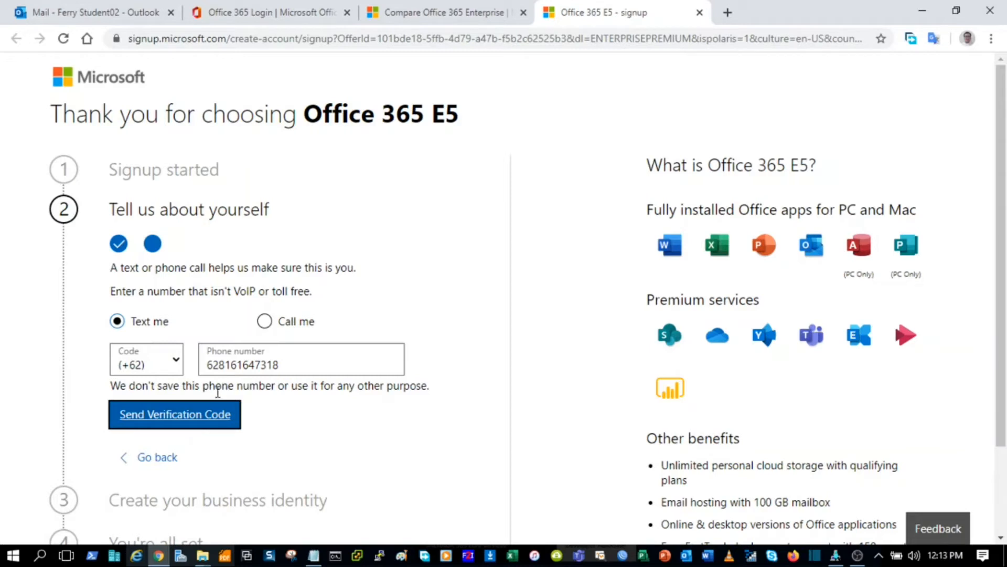
- Have a verification code texted to the phone and enter it to verify
scroll(259, 396, down, 2)
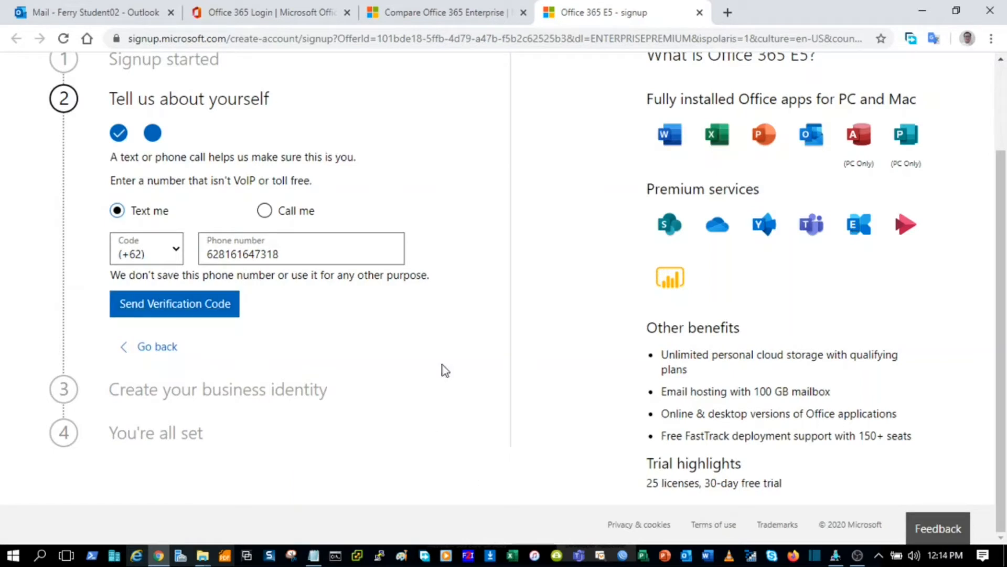
click(195, 311)
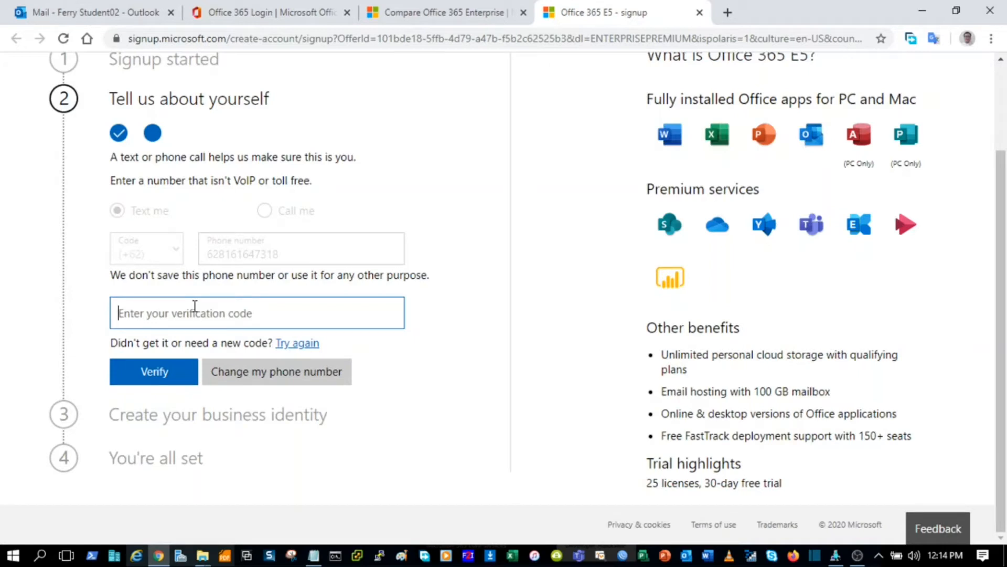
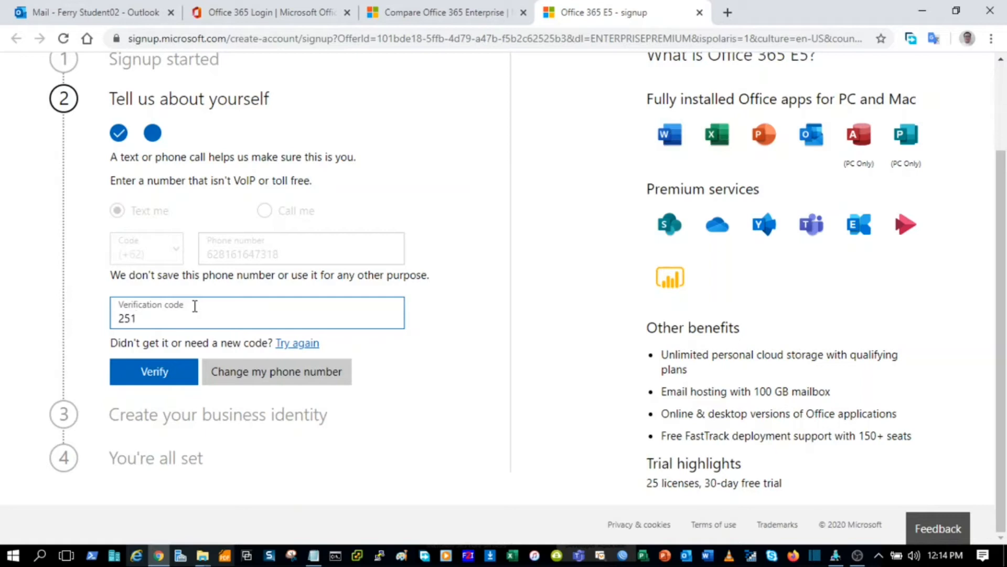
click(164, 382)
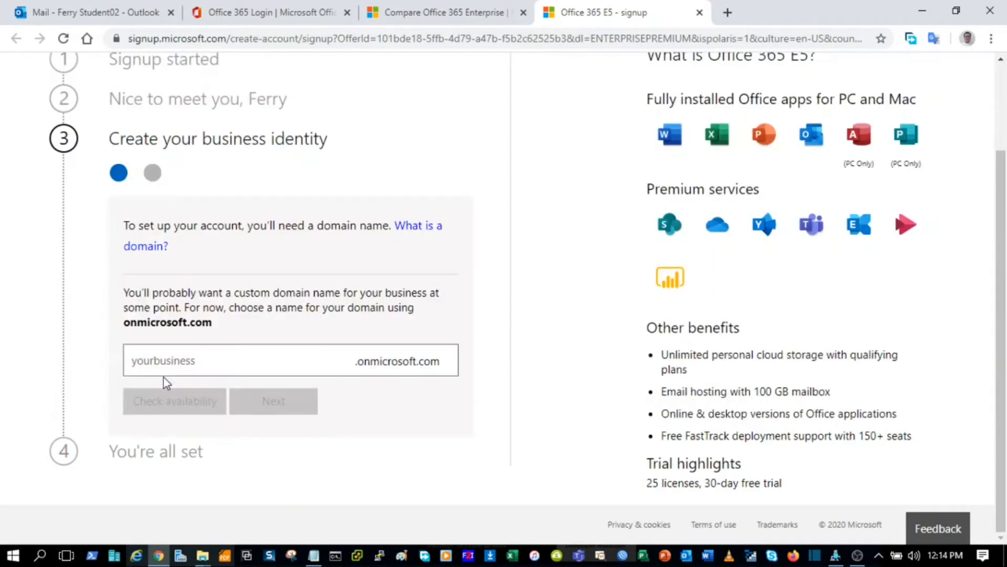
- Try domain ptabcde, find it taken, and confirm ptabcde12.onmicrosoft.com is available
click(161, 363)
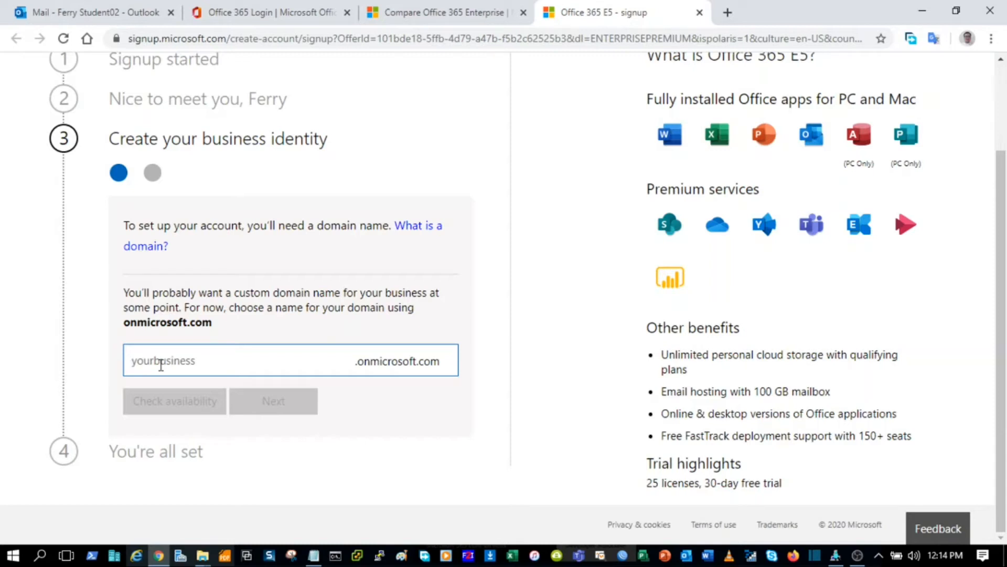
text(pta)
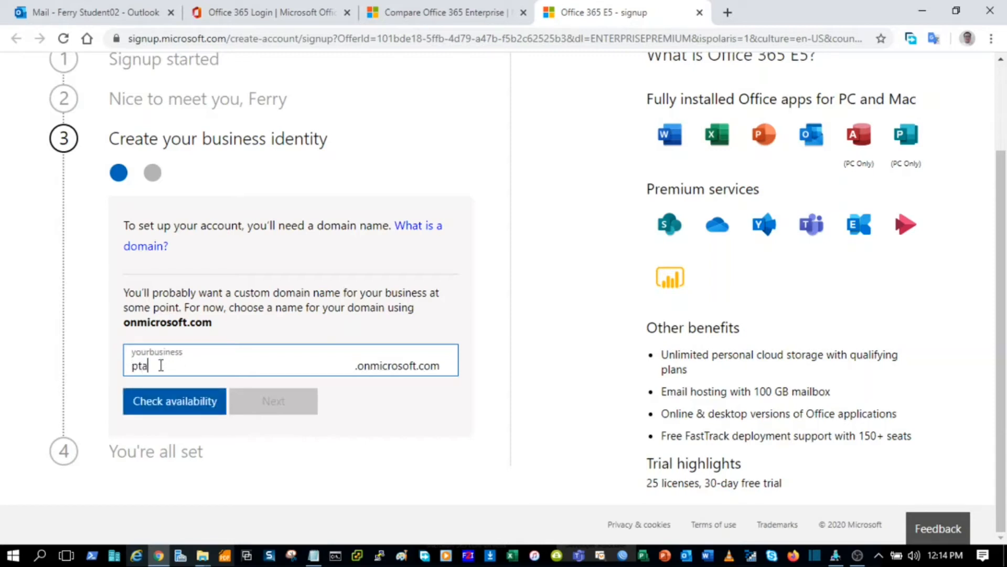
text(bcde)
drag(218, 363, 127, 363)
click(191, 413)
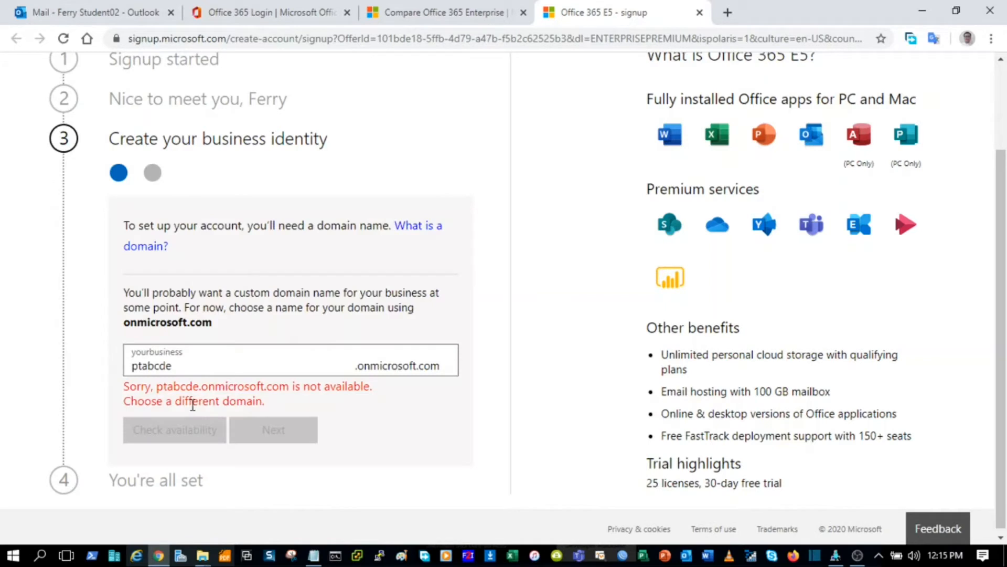
click(143, 364)
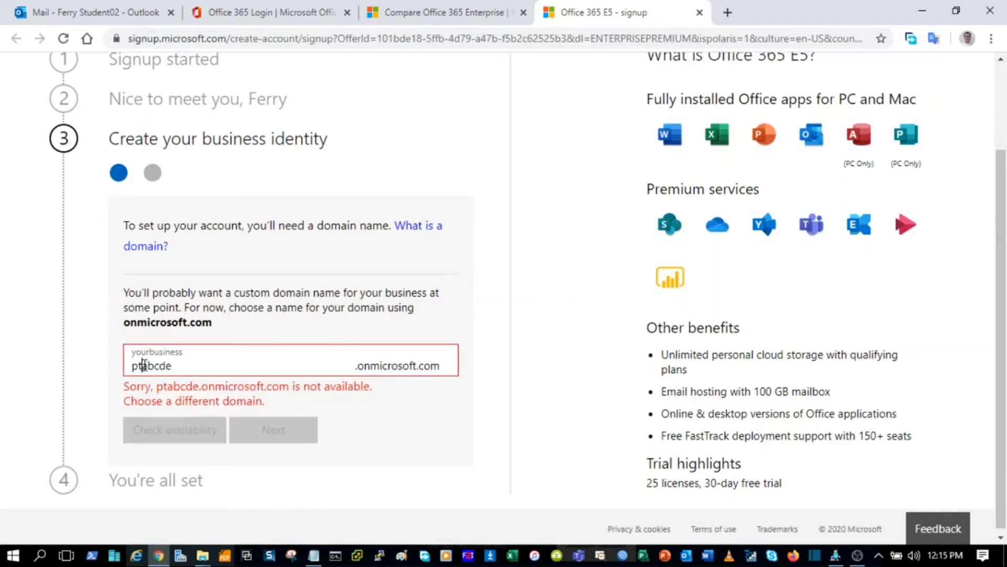
click(187, 371)
text(12)
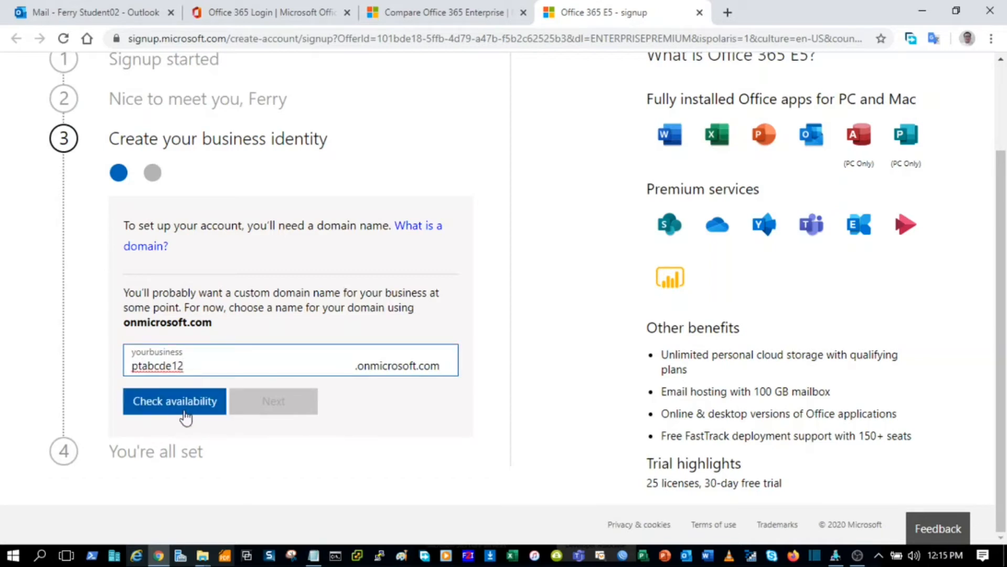
click(182, 404)
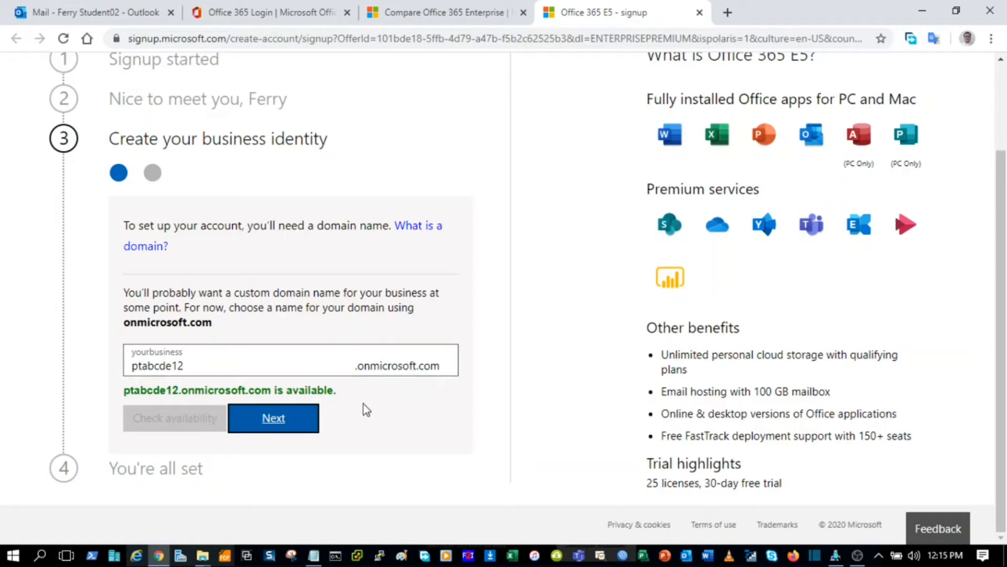
- Create the account with user ID administrator1 and a password, opting out of Microsoft offers
click(290, 424)
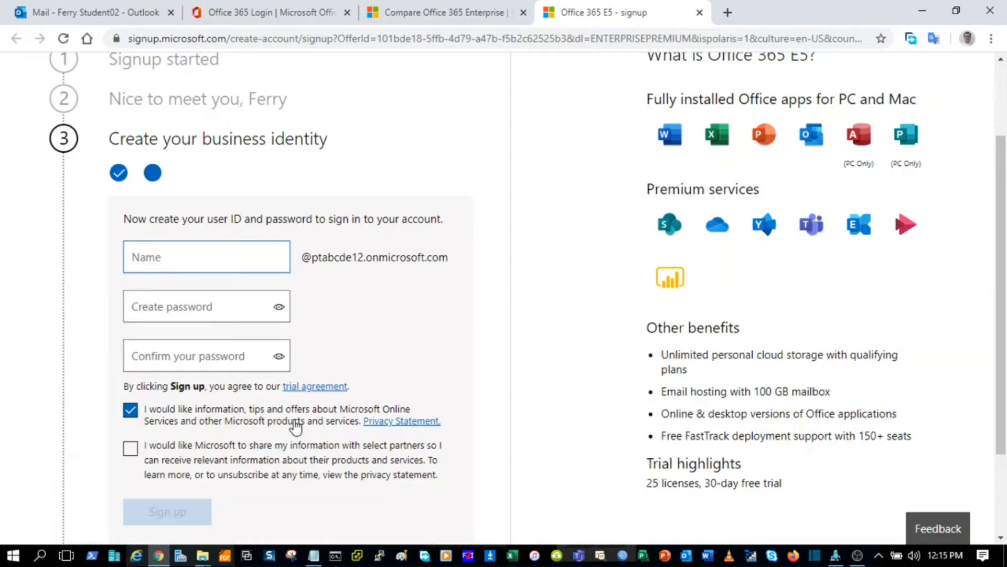
text(adminis)
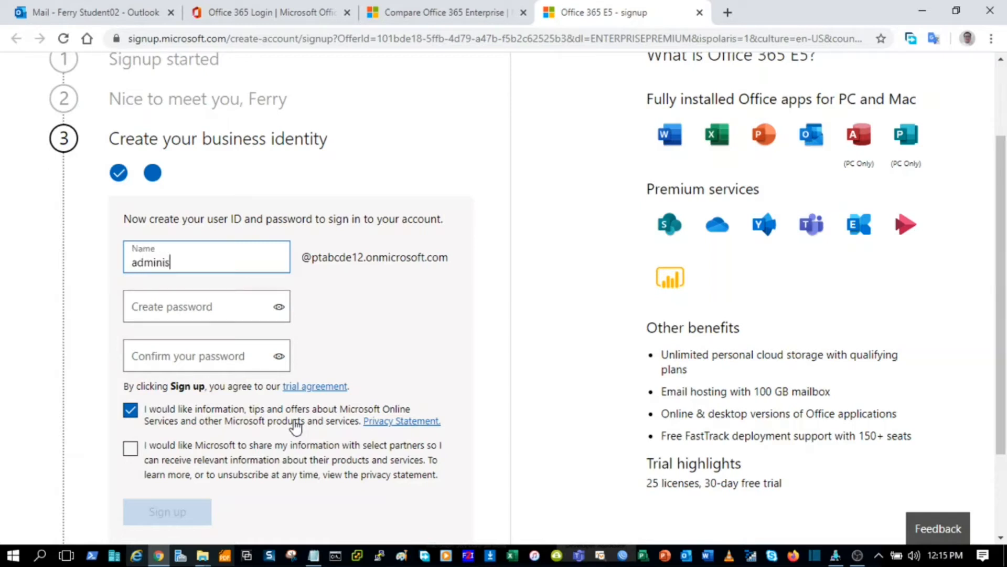
text(trator1)
key(Tab)
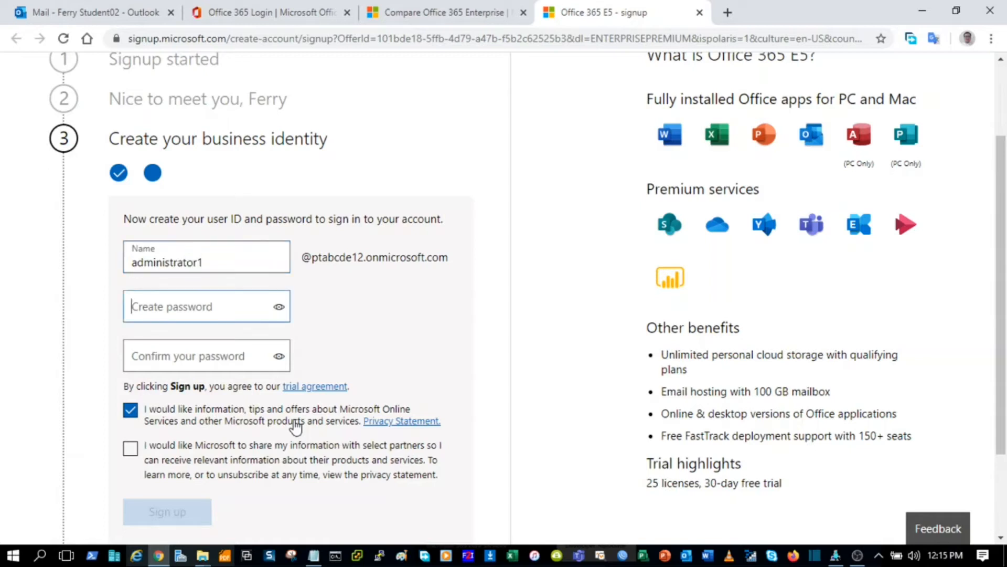
text(••••••)
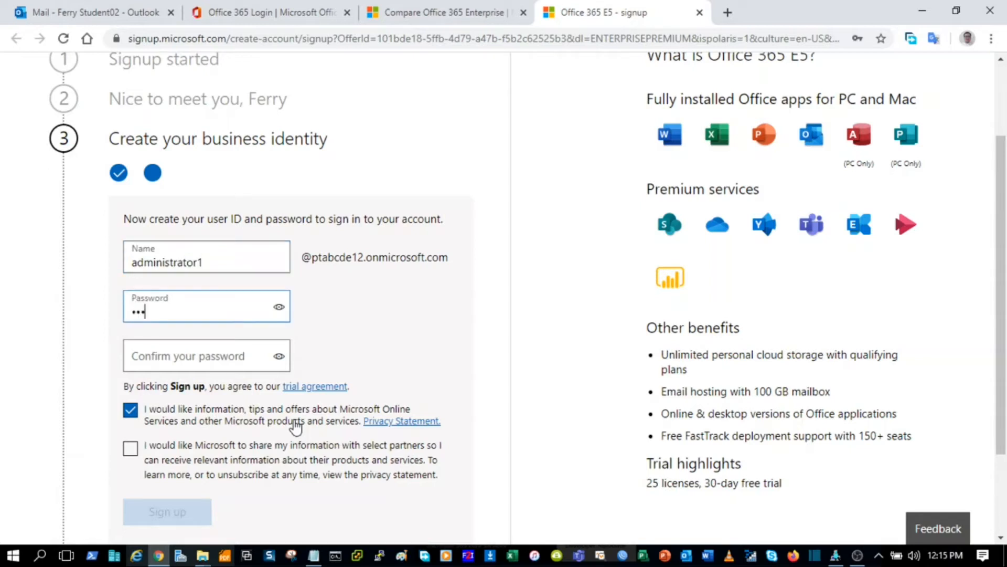
text(••••••)
key(Tab)
key(Tab)
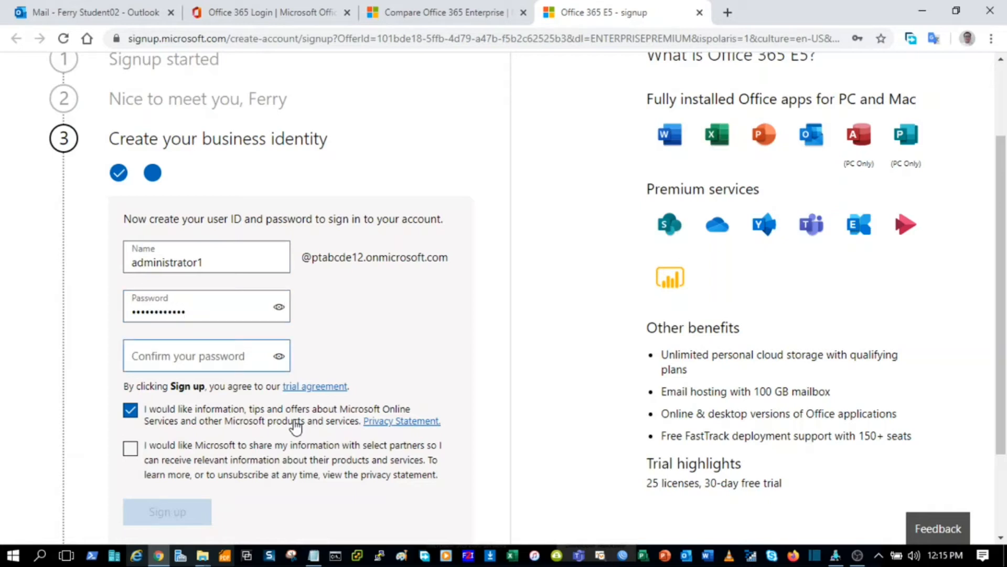
text(•••••••••)
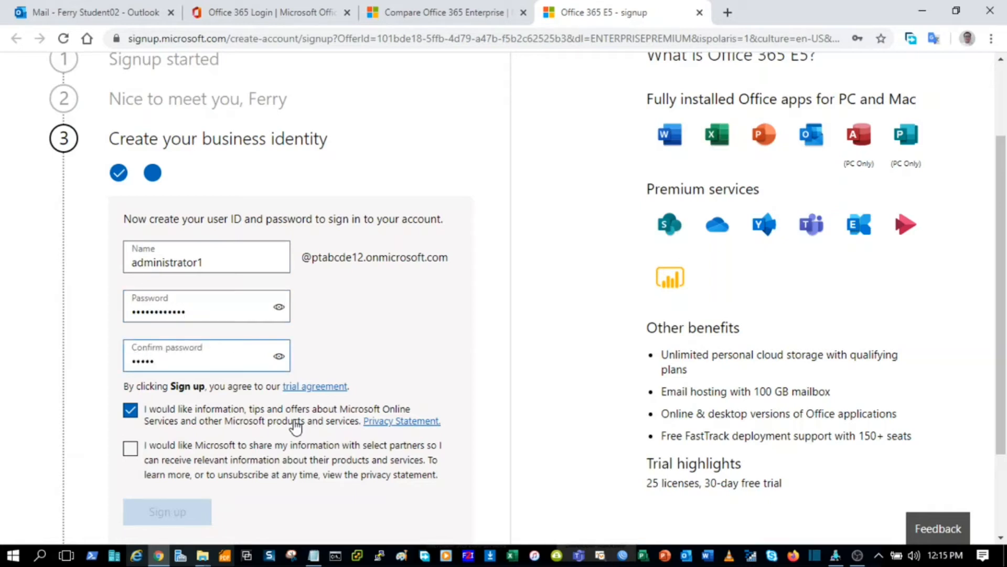
text(•••)
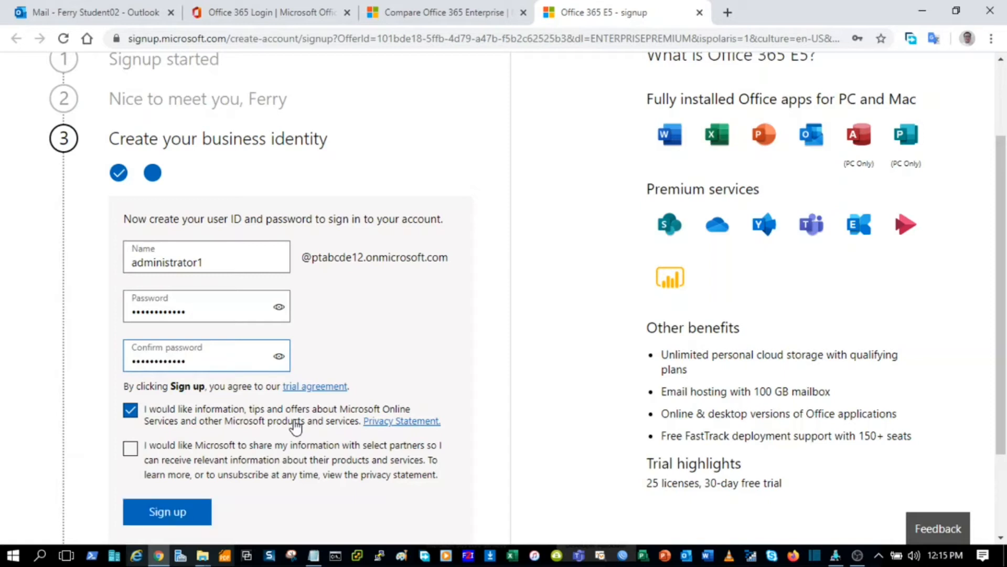
click(139, 415)
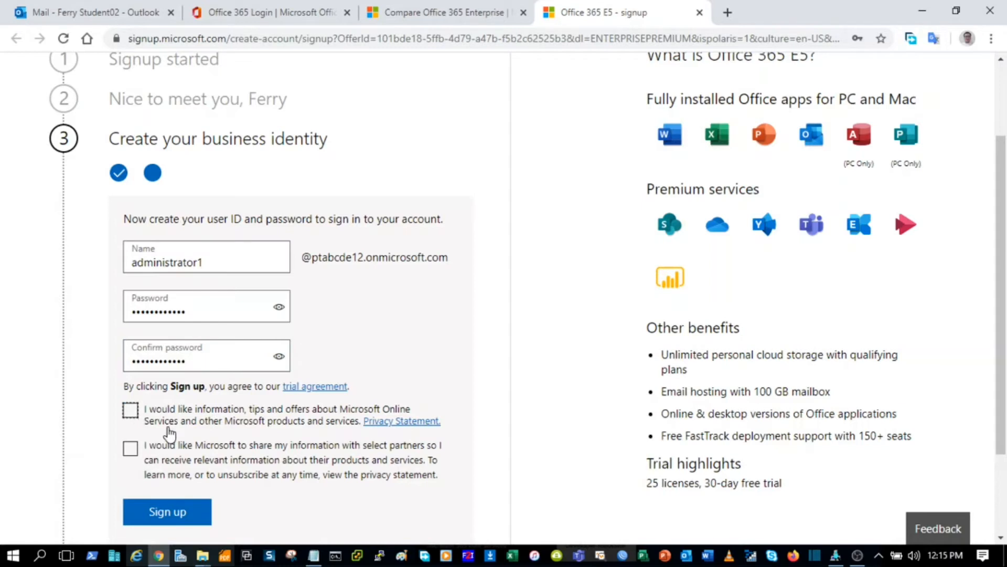
scroll(231, 485, down, 2)
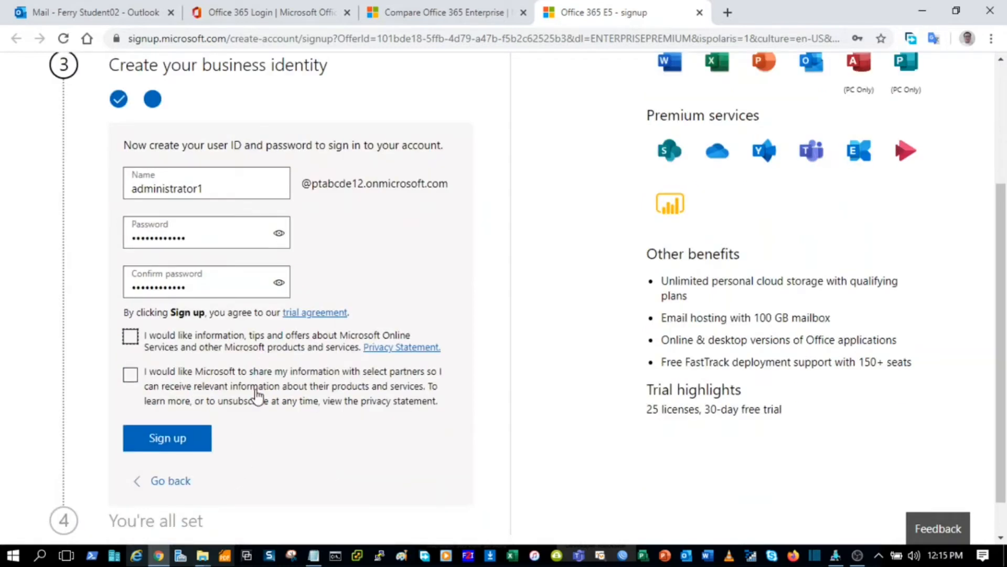
click(188, 443)
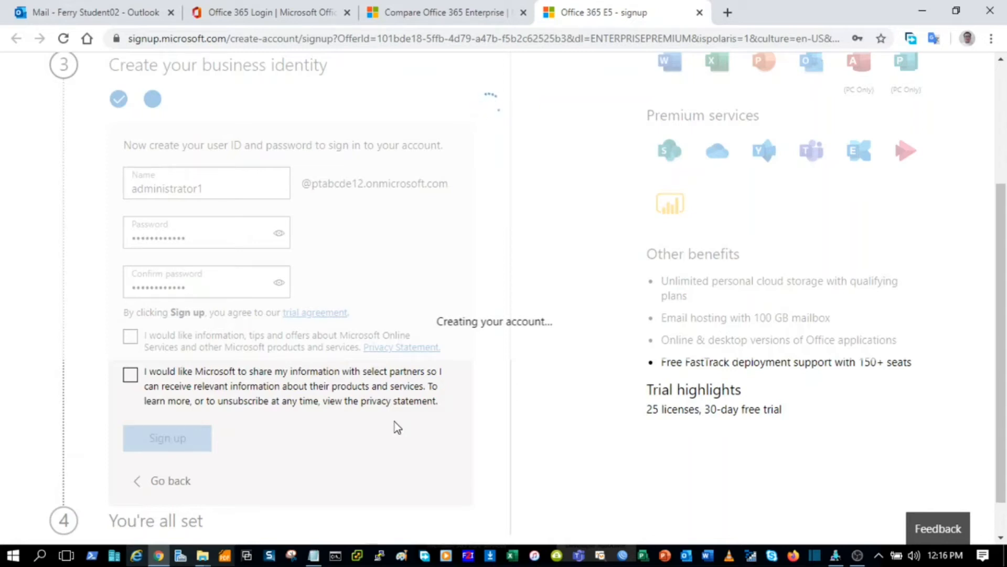
- Highlight the 25 licenses, 30-day free trial line on the confirmation page
drag(650, 409, 786, 411)
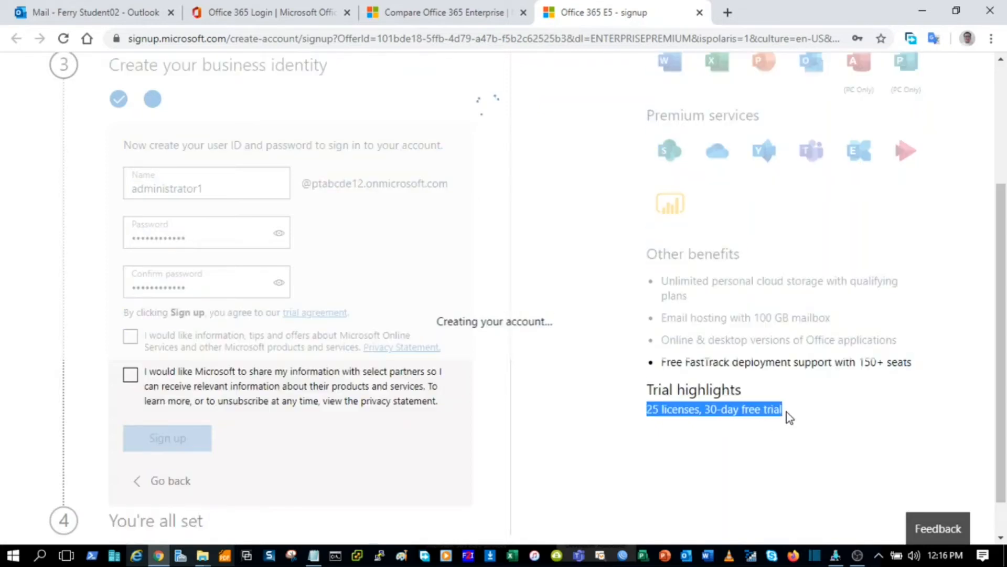
click(657, 423)
drag(647, 411, 693, 429)
click(684, 435)
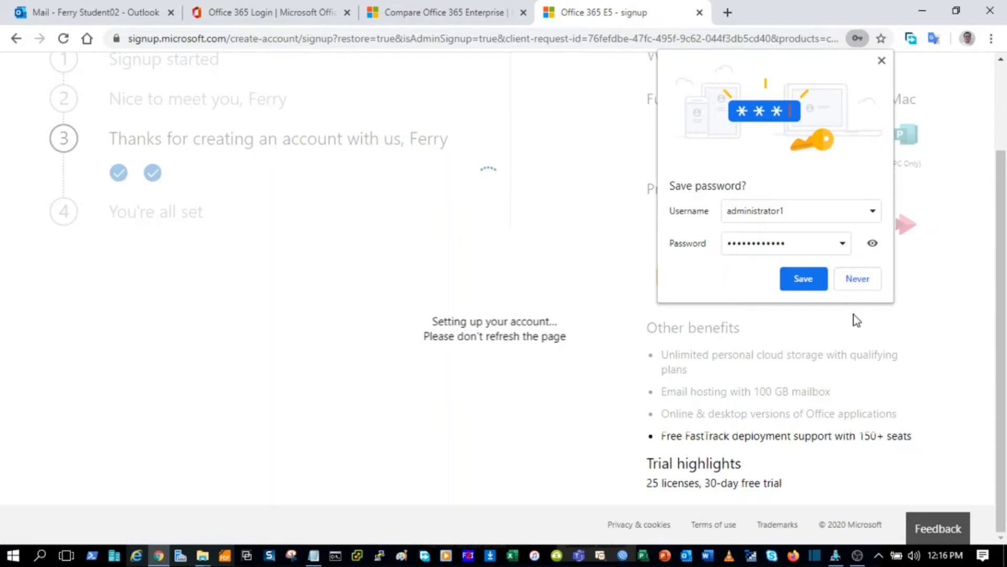
- Decline Chrome's password saving and go to the admin center setup
click(858, 280)
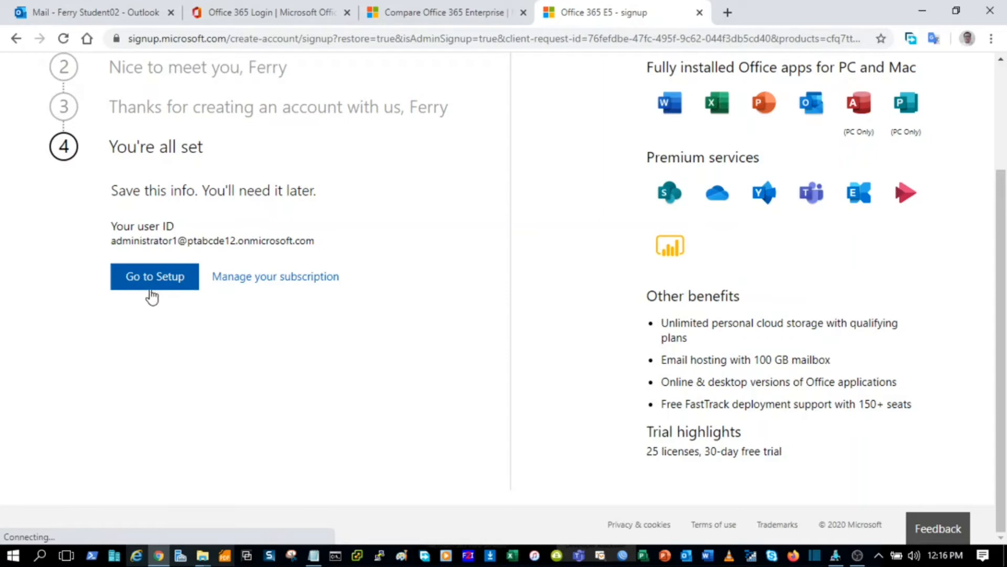
click(155, 286)
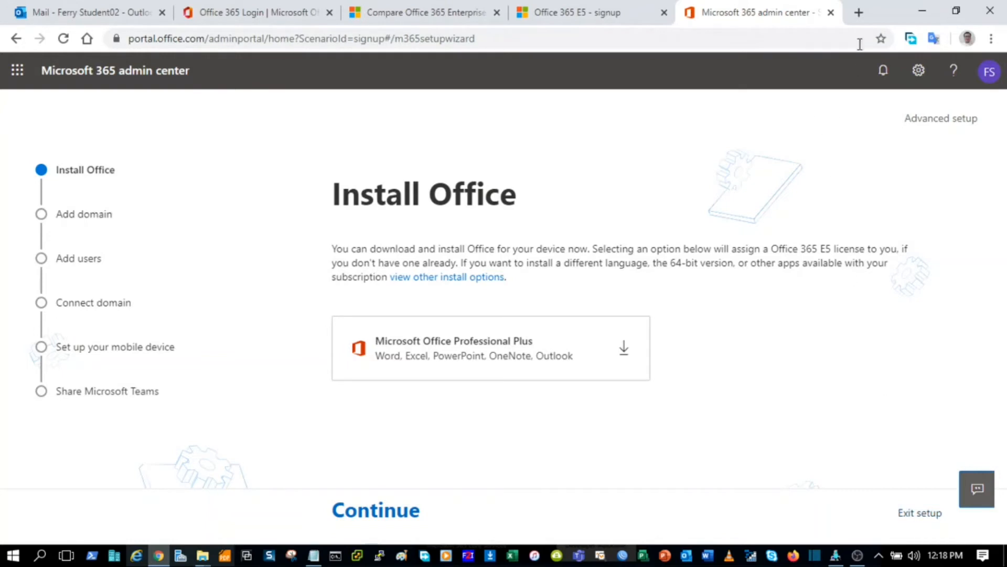
- Open a new tab, add portal.office.com to the Notepad notes and copy it for pasting
click(859, 13)
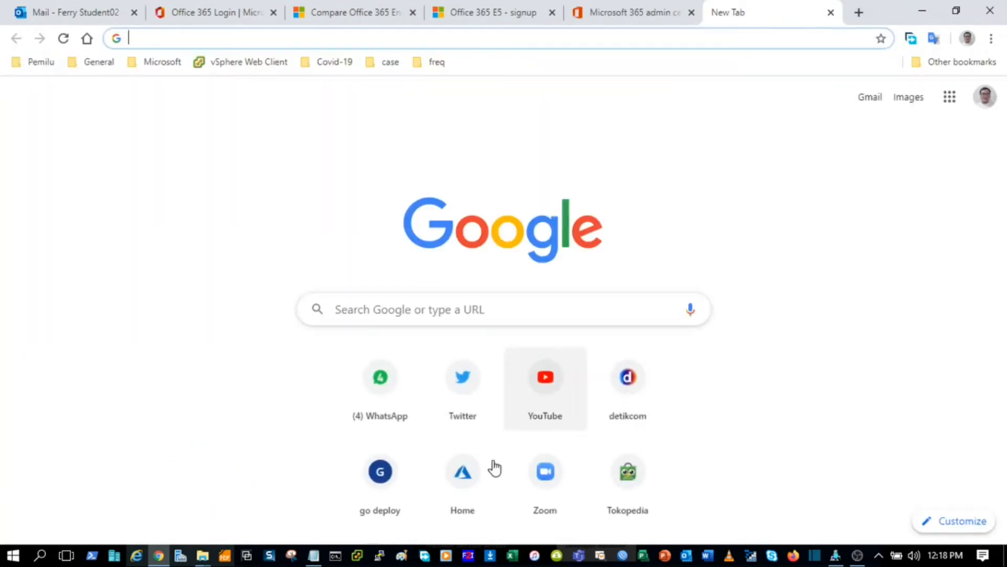
click(314, 555)
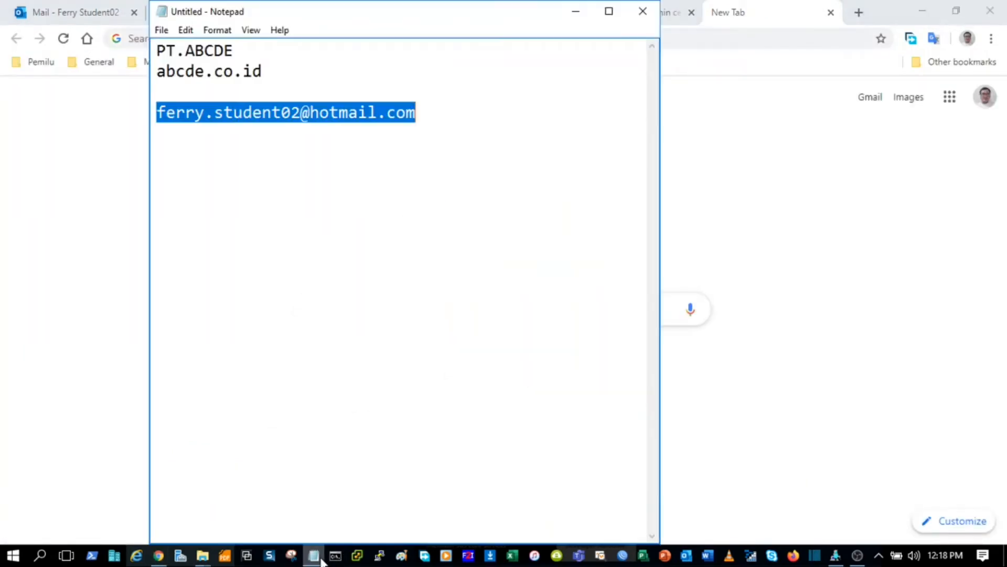
click(491, 133)
key(Return)
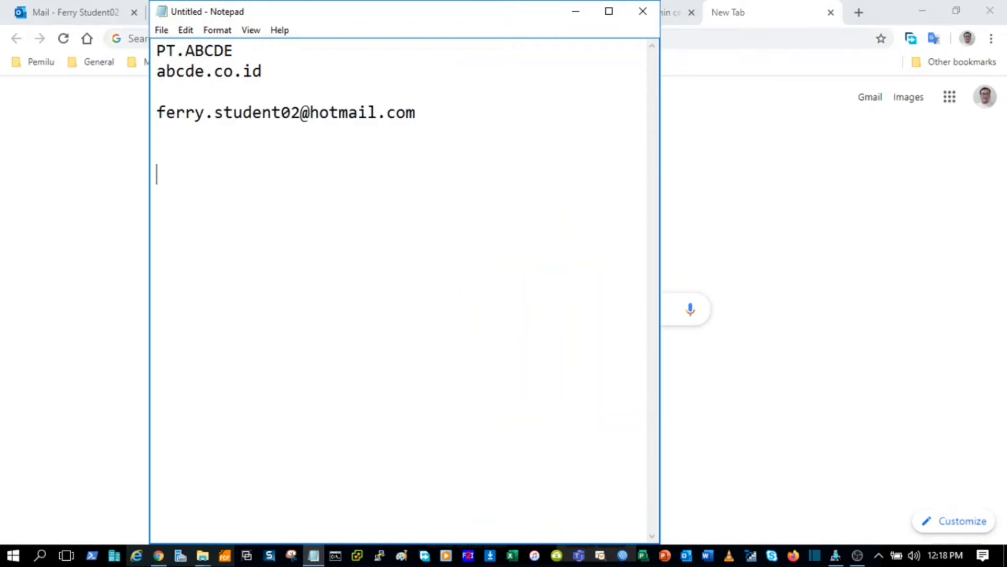
text(portal.)
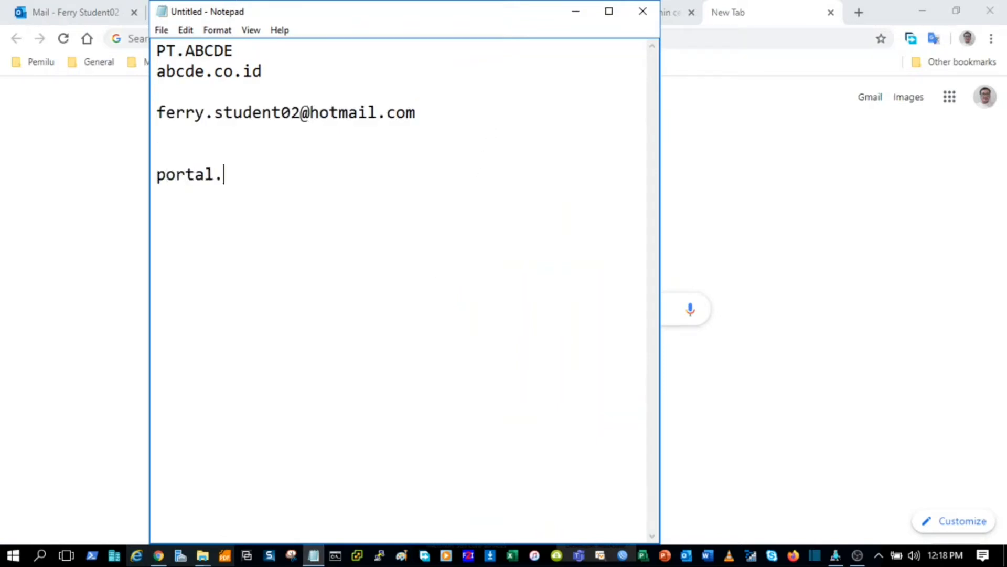
text(office.com)
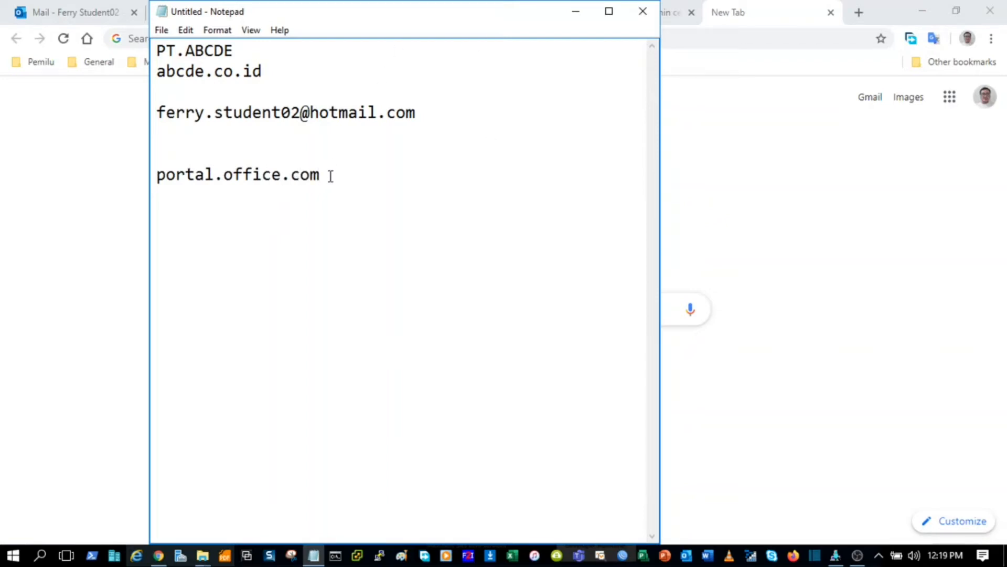
drag(318, 175, 157, 175)
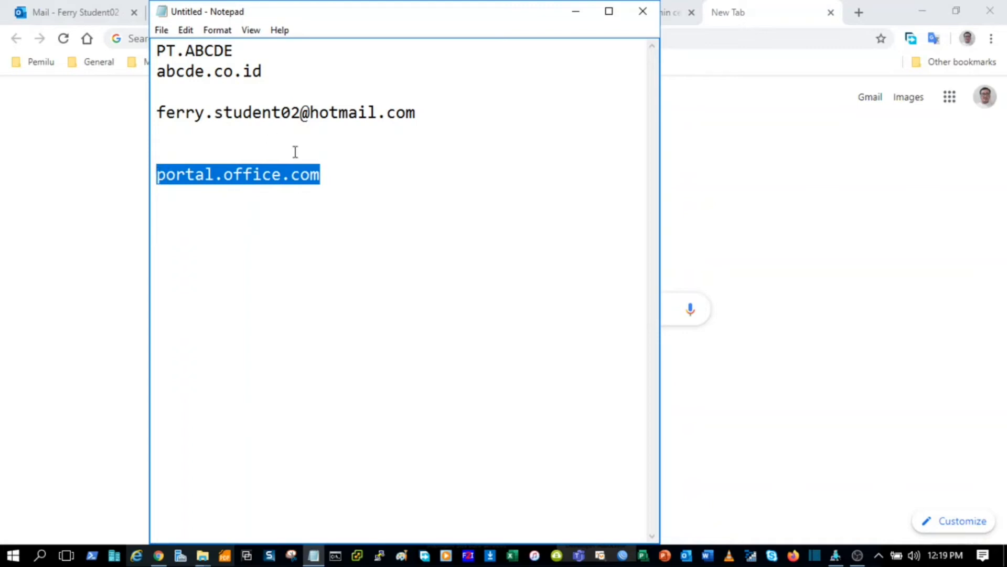
right_click(247, 184)
click(301, 237)
click(577, 15)
right_click(145, 37)
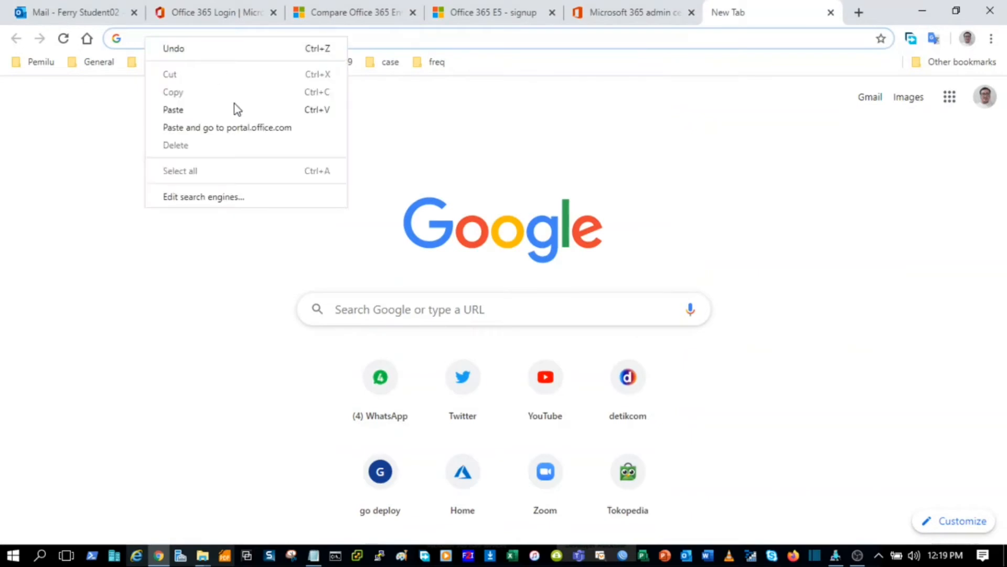
- Load portal.office.com, dismiss the shortcut banner, and open the Admin center
click(237, 127)
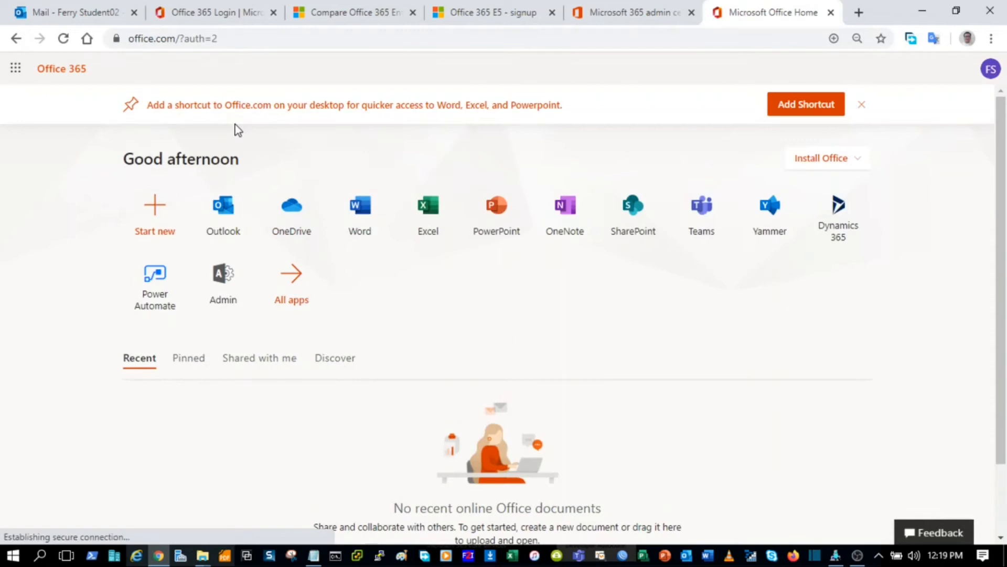
click(862, 105)
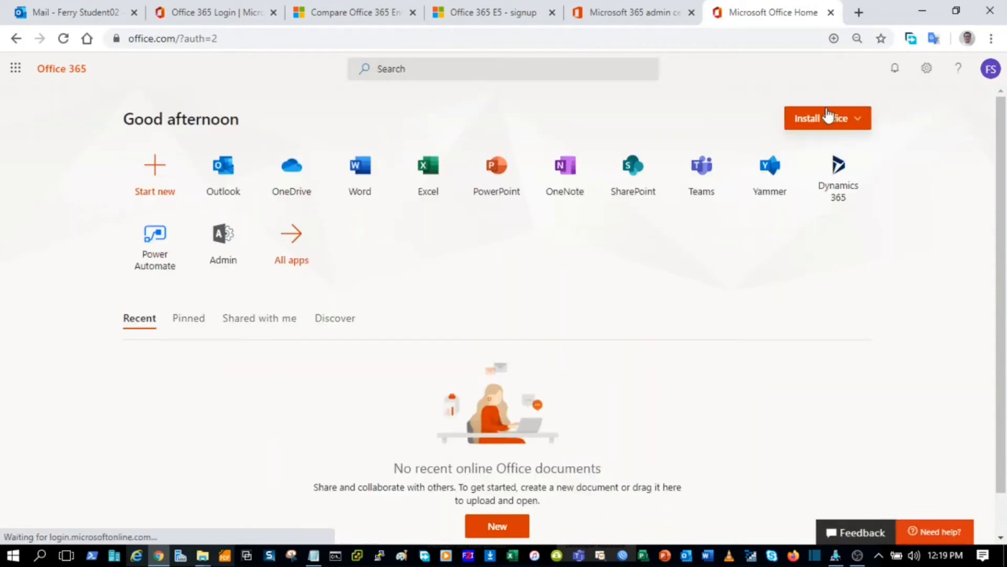
click(240, 39)
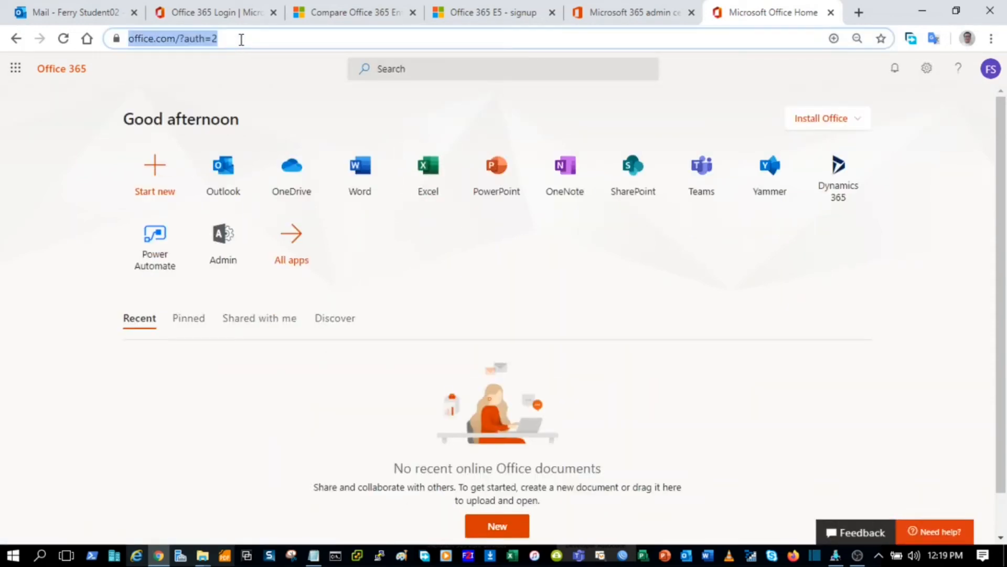
click(225, 242)
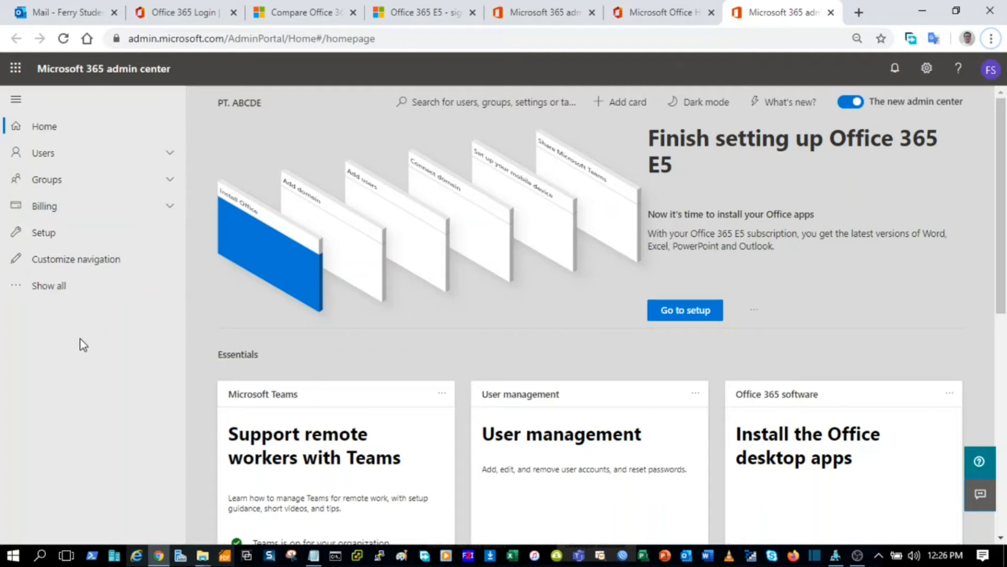
- Open Settings > Domains to see ptabcde12.onmicrosoft.com as the healthy default domain
click(53, 291)
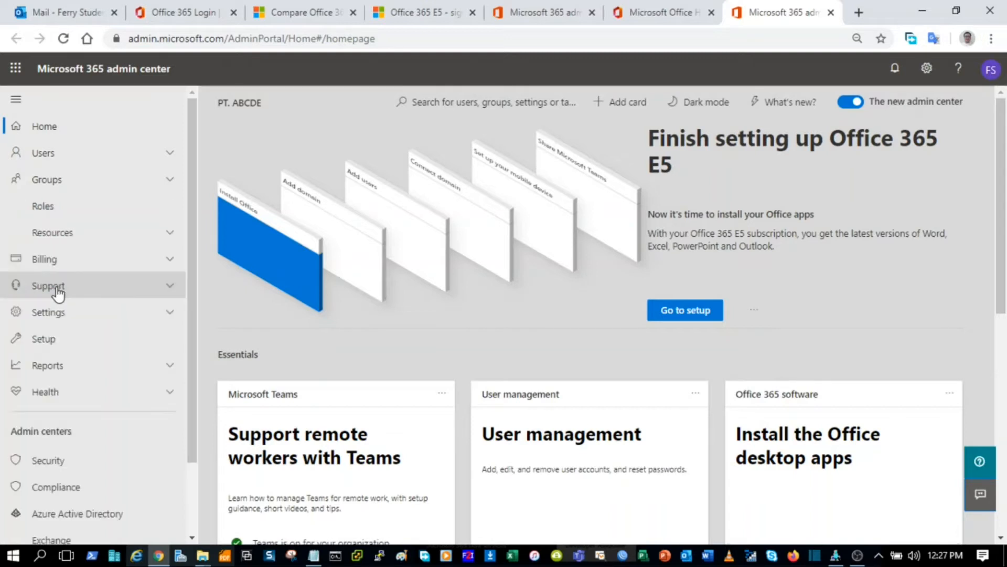
click(114, 317)
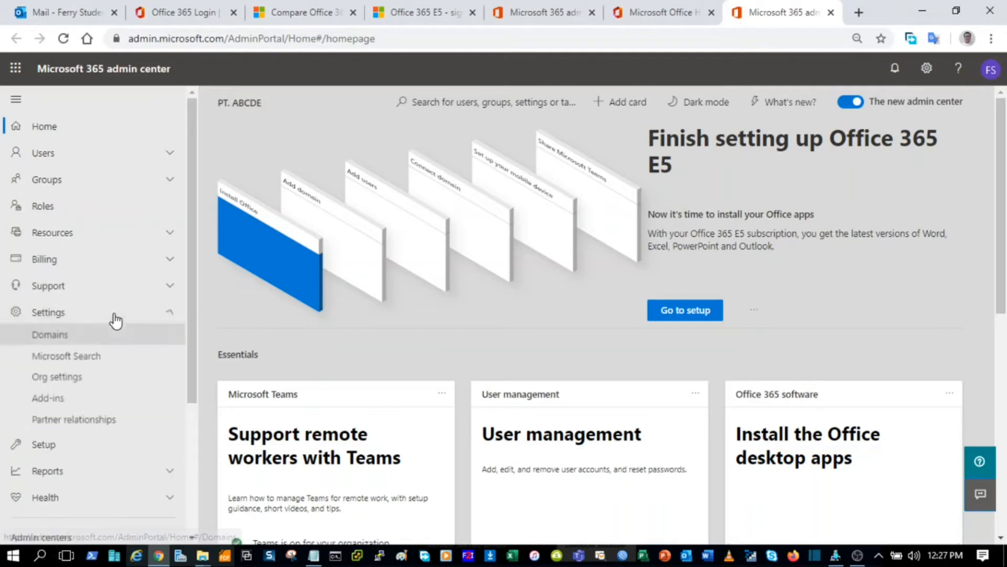
click(77, 341)
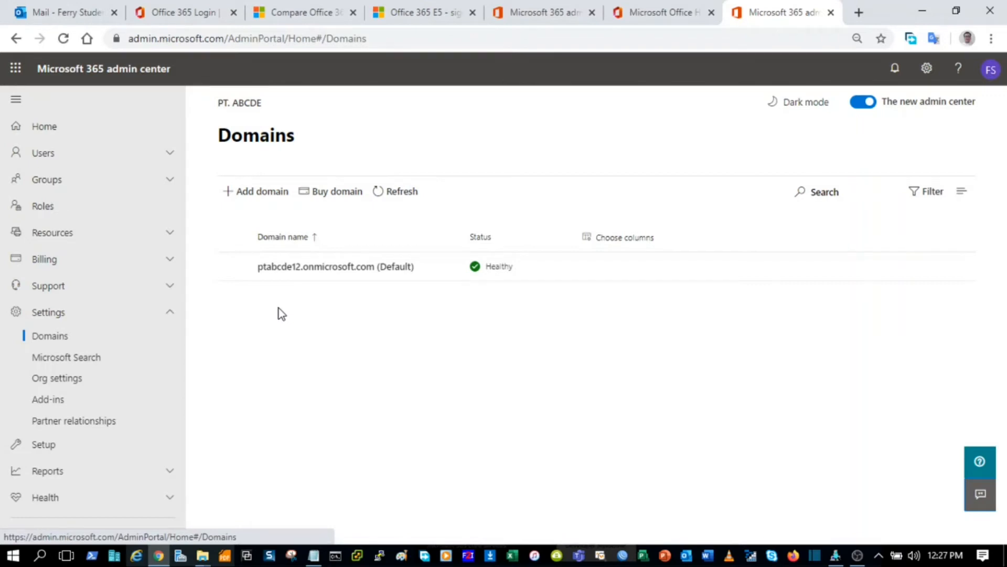
- Start a new user from Active users and enter the first name, display name and username
click(170, 154)
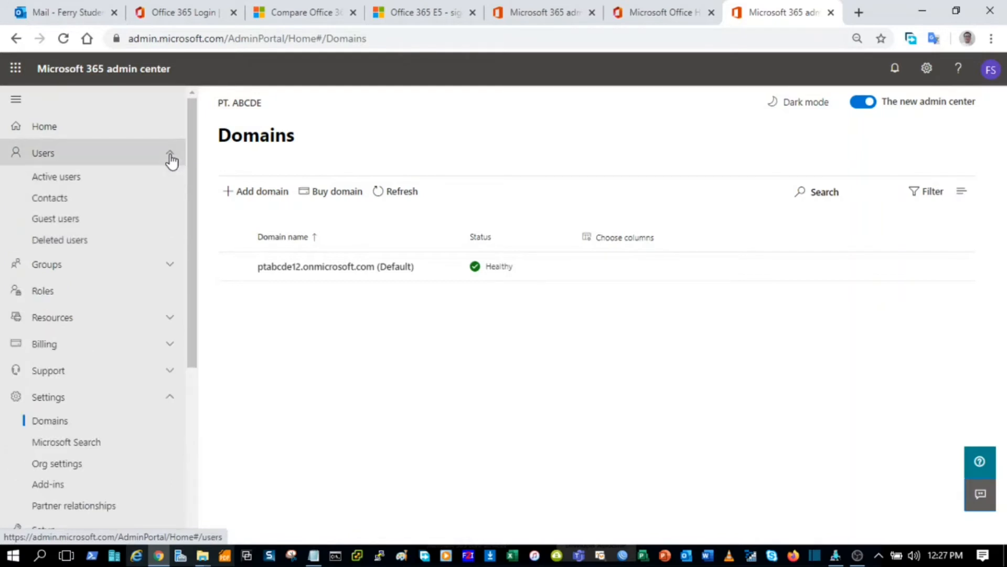
click(106, 181)
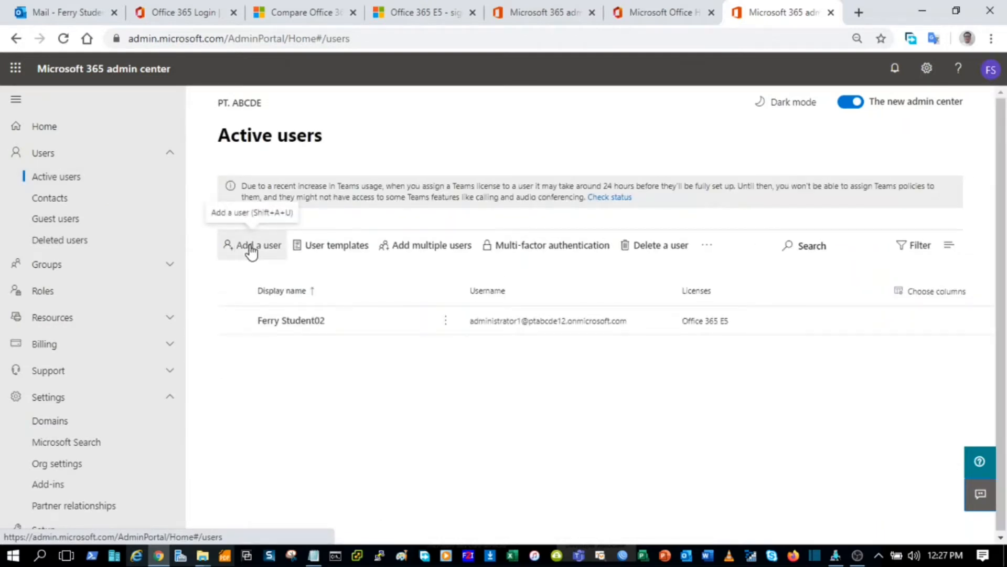
click(251, 249)
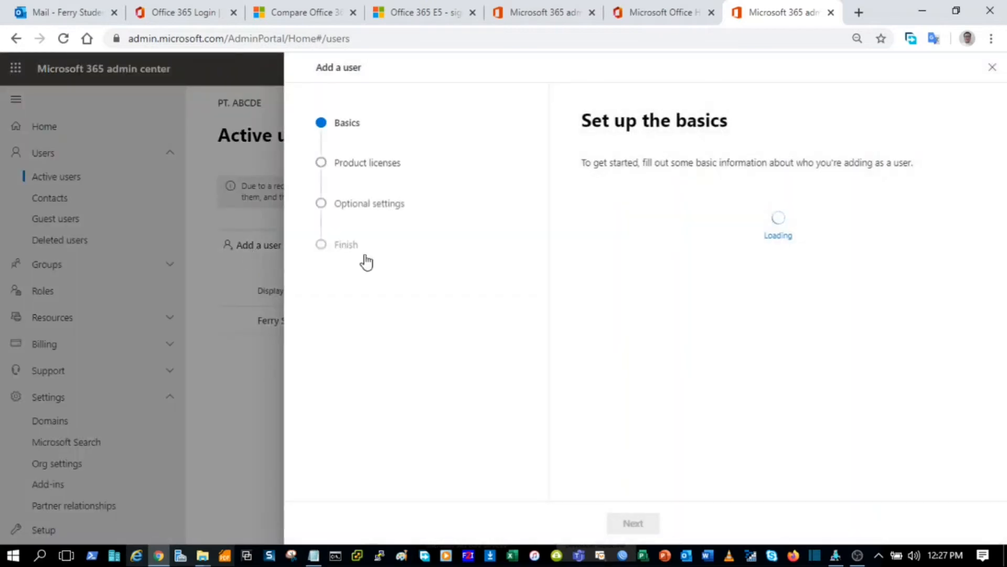
click(631, 223)
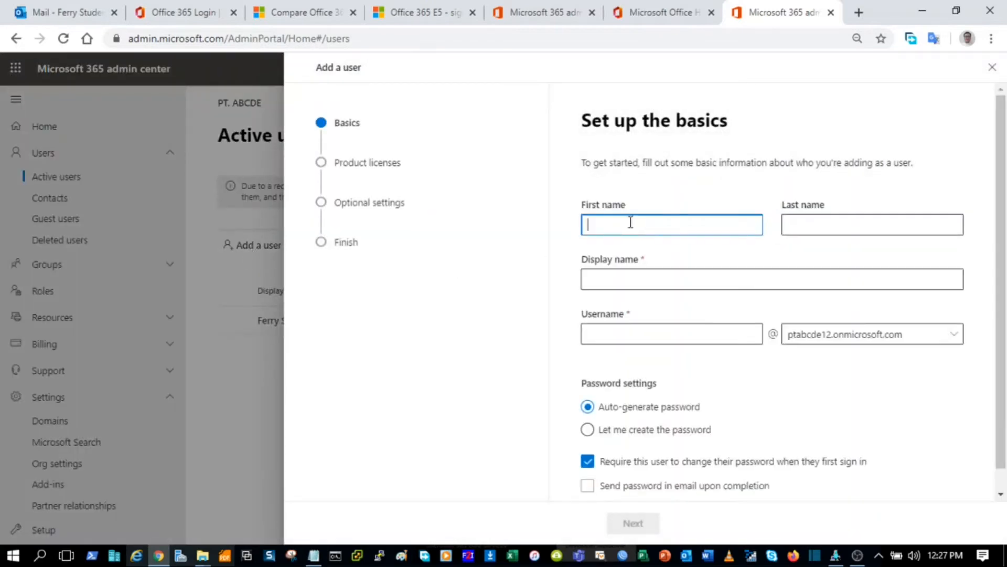
text(Budi)
click(631, 280)
click(634, 330)
text(budi)
double_click(633, 330)
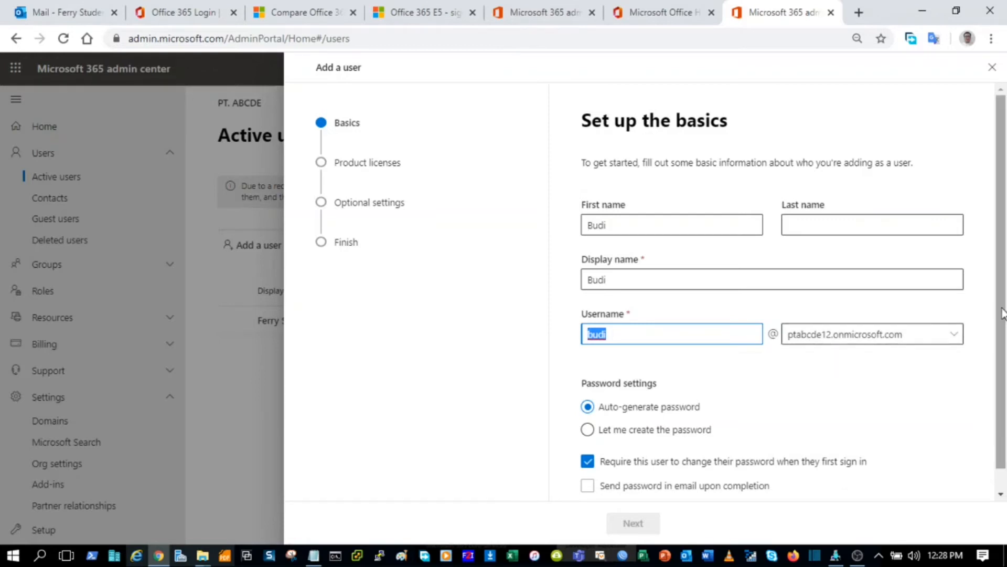
- Set a custom password with no forced change at first sign-in, then continue to licences
scroll(981, 367, down, 1)
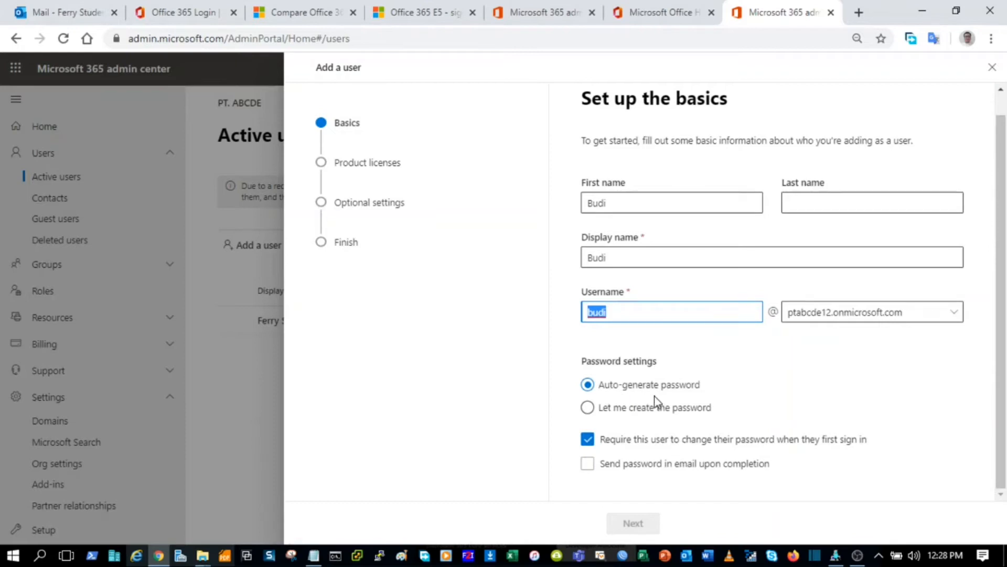
click(590, 409)
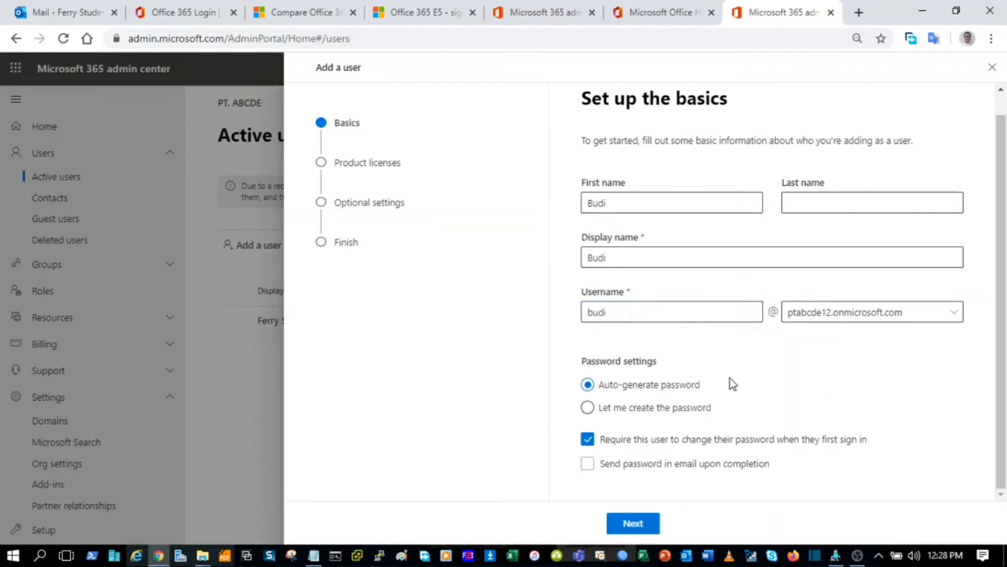
click(588, 409)
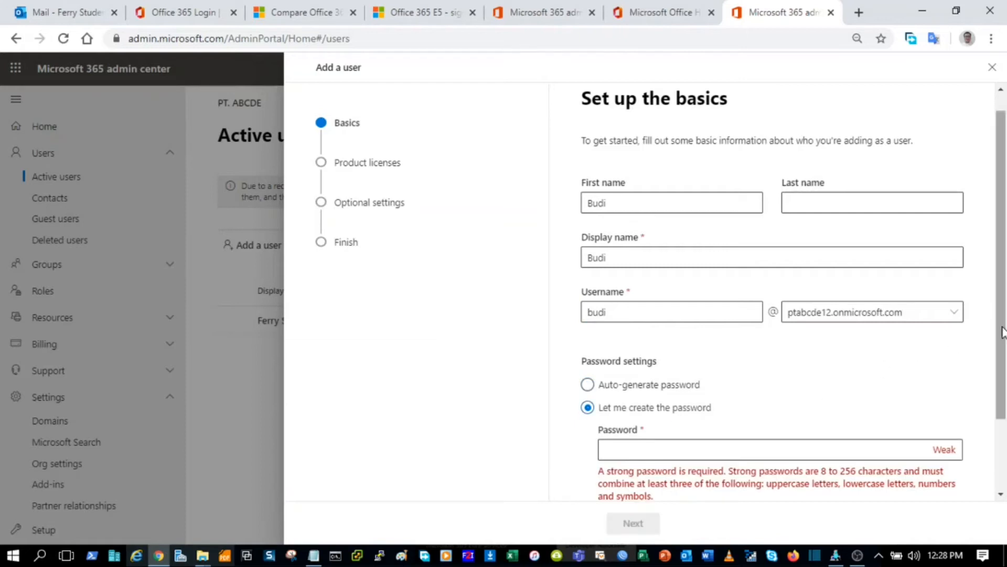
scroll(991, 344, down, 2)
click(640, 356)
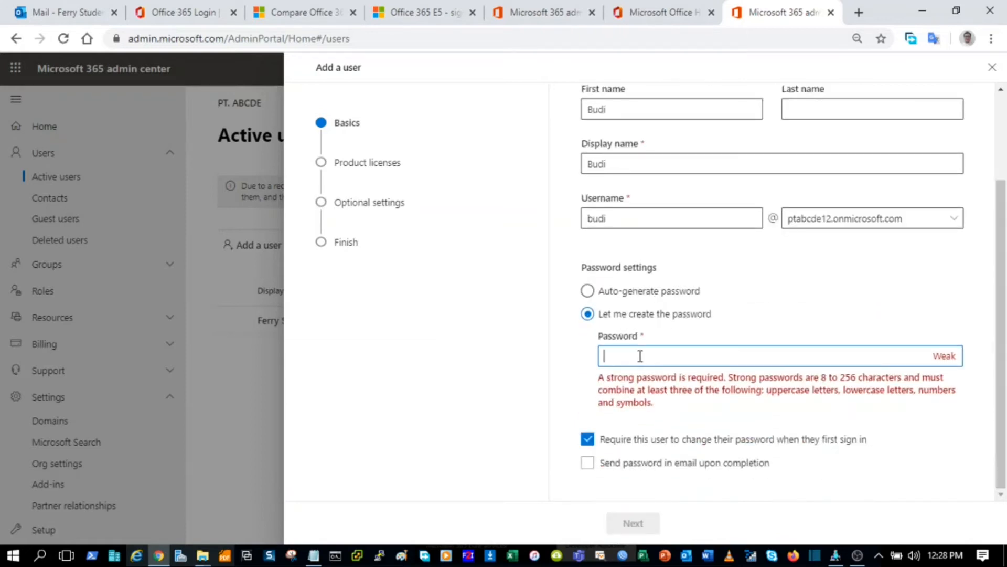
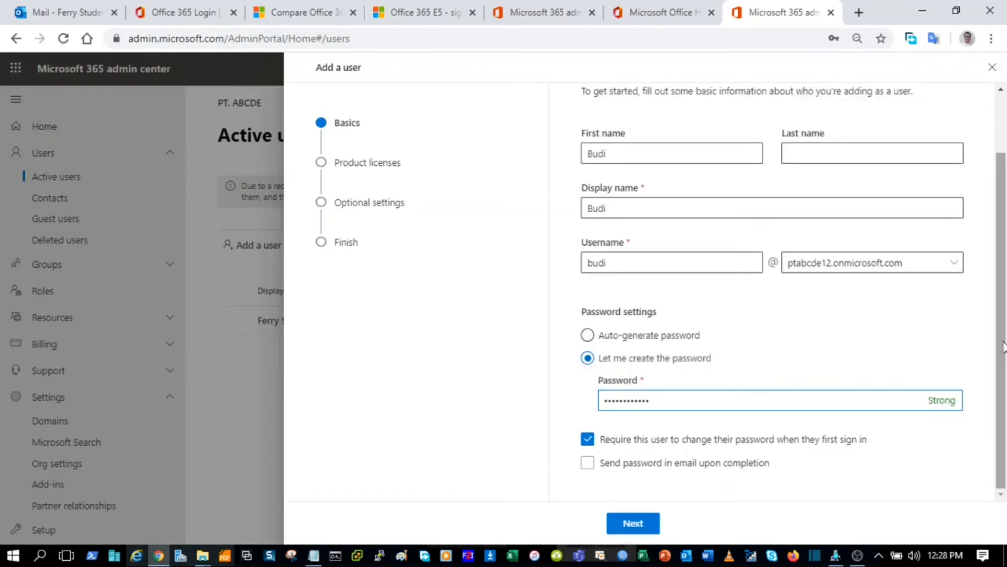
click(587, 440)
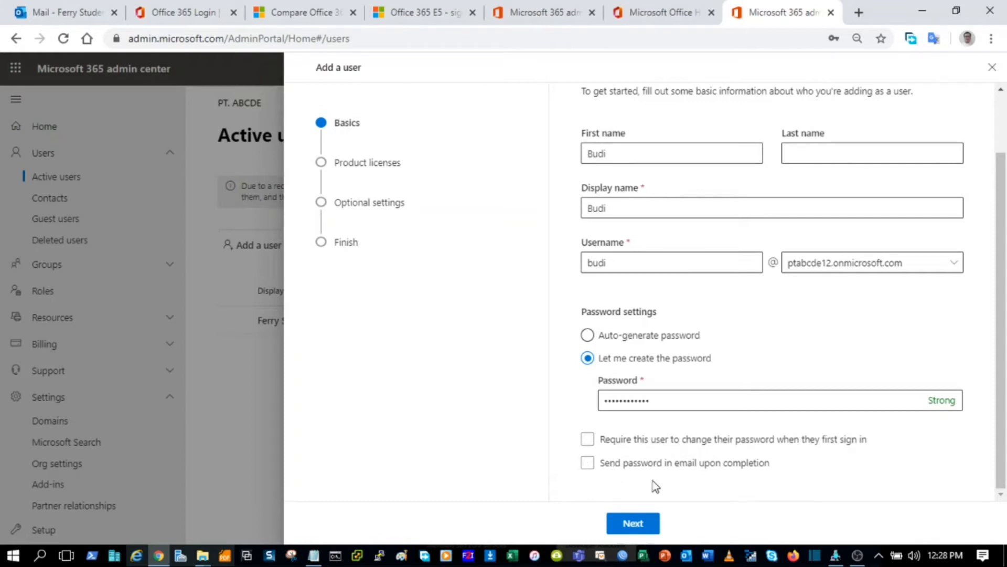
click(635, 524)
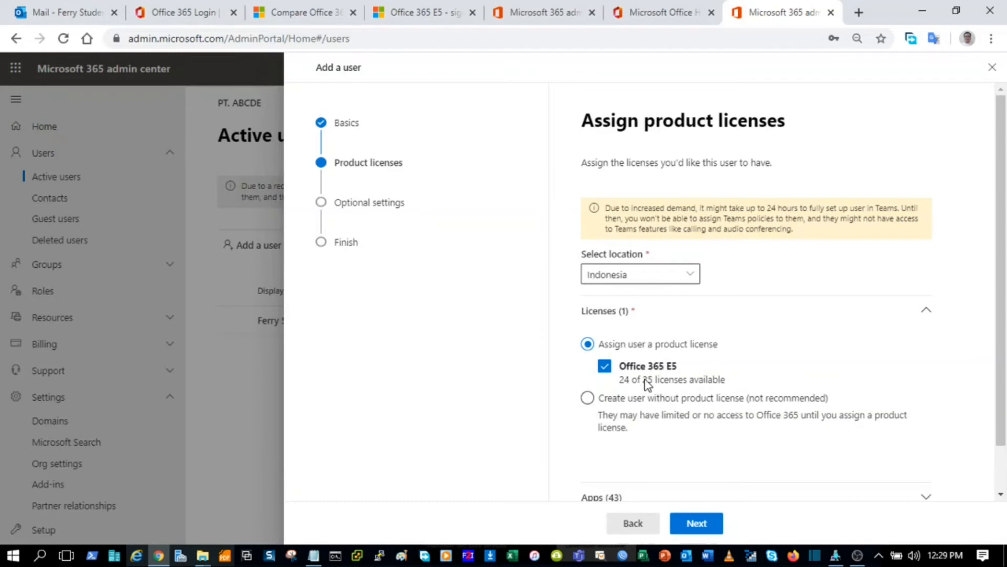
- Finish adding the new user with an Office 365 E5 licence and close the wizard
scroll(666, 387, down, 1)
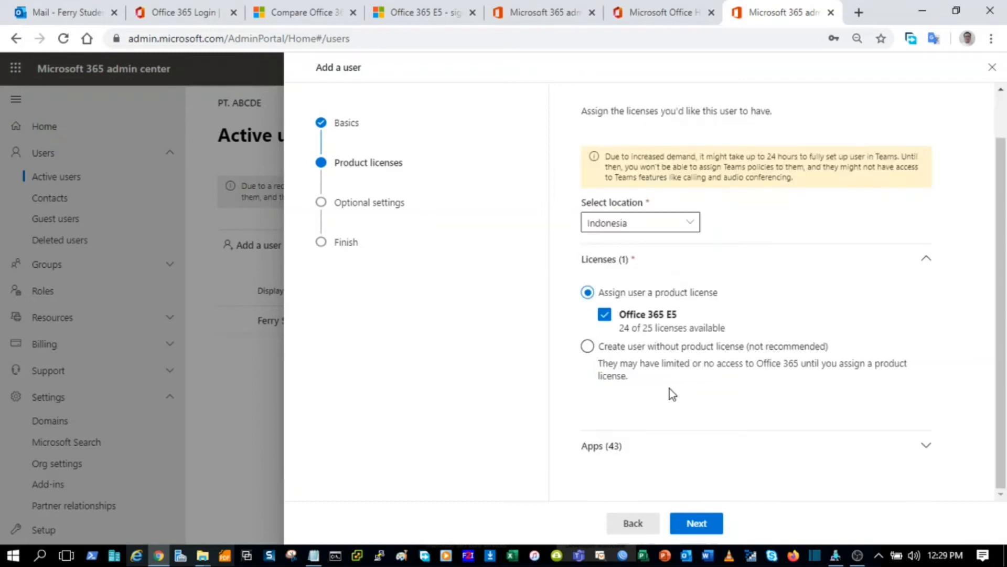
click(721, 525)
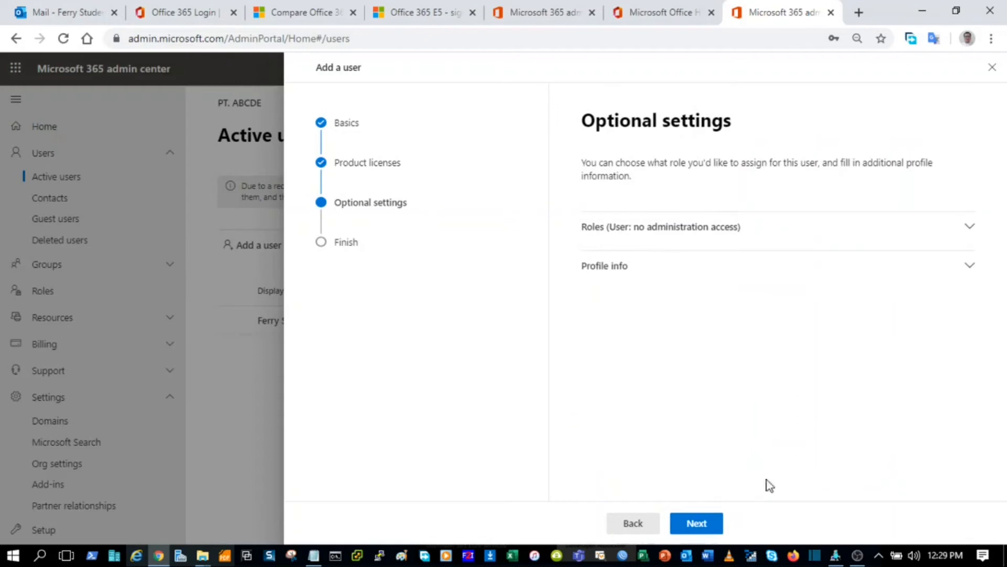
click(715, 523)
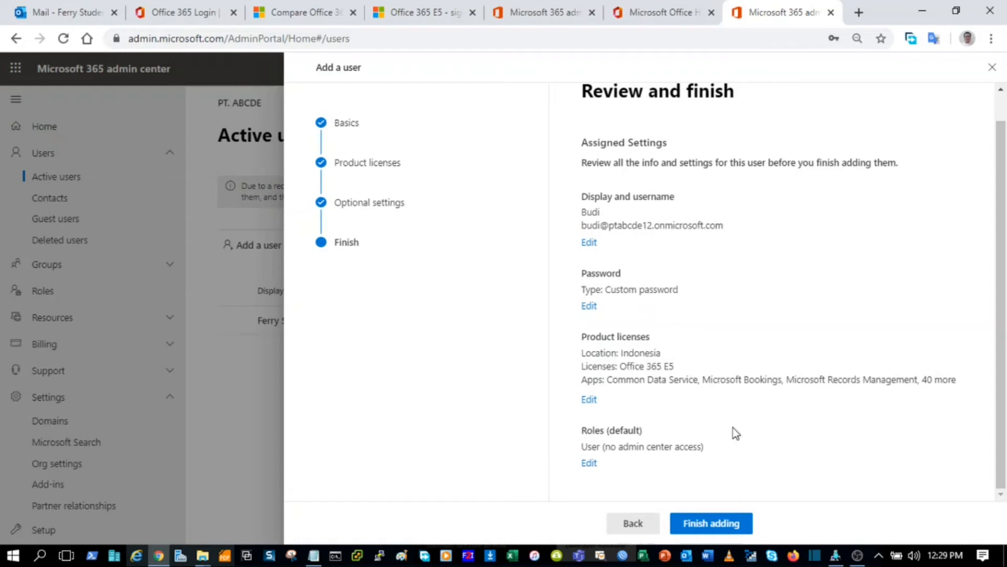
click(723, 530)
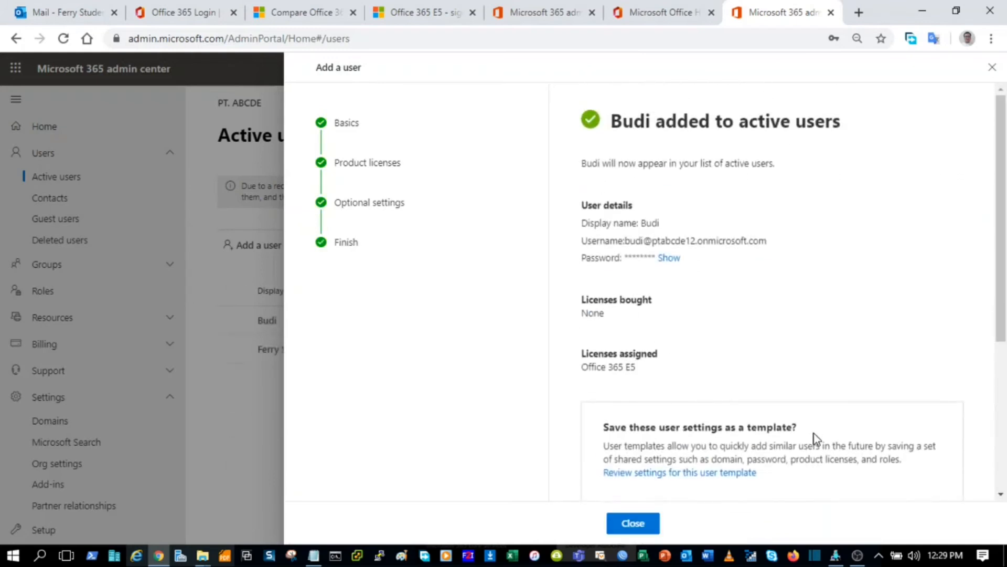
scroll(814, 433, down, 5)
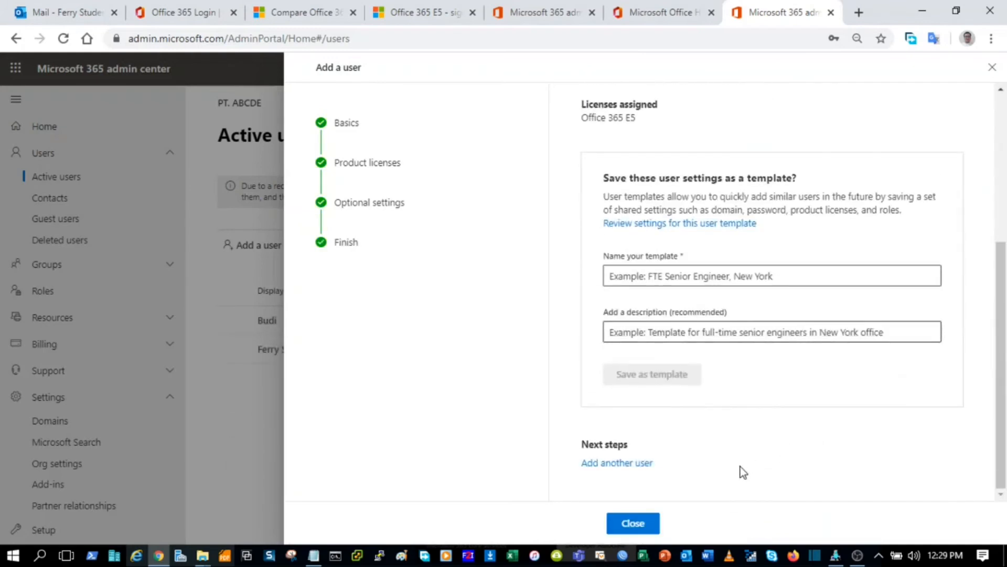
click(649, 529)
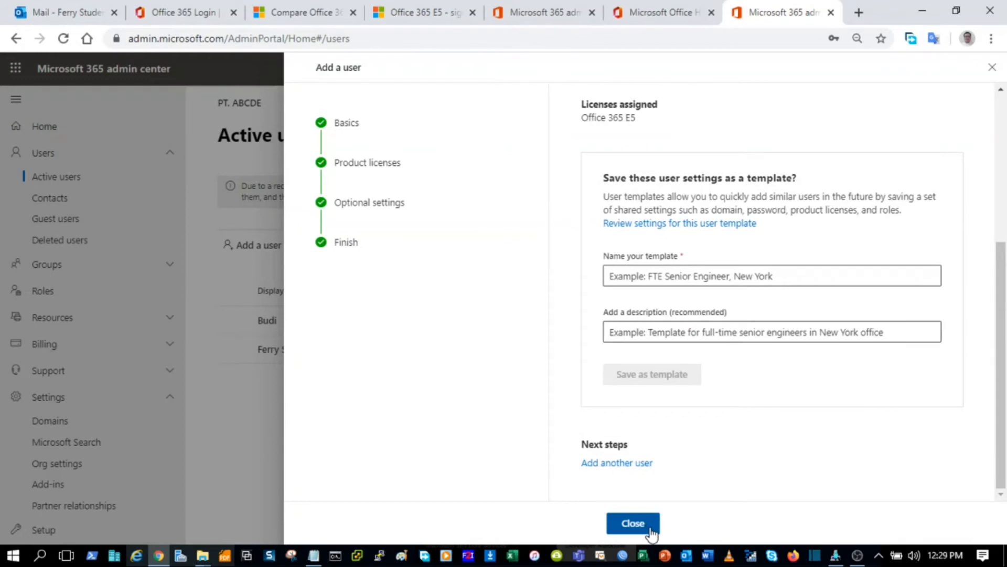
click(657, 527)
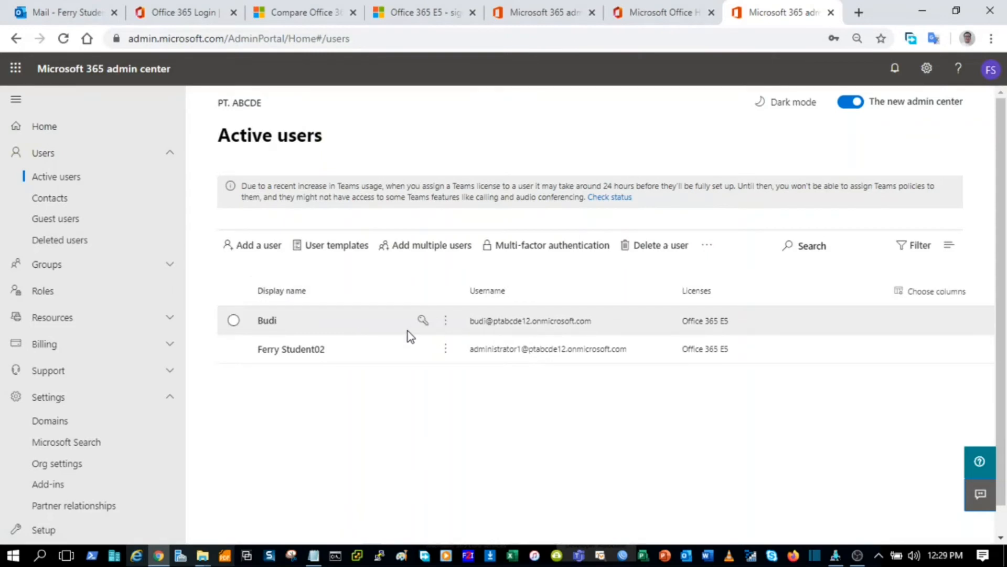
- Open a new Chrome incognito window and load portal.office.com
right_click(158, 557)
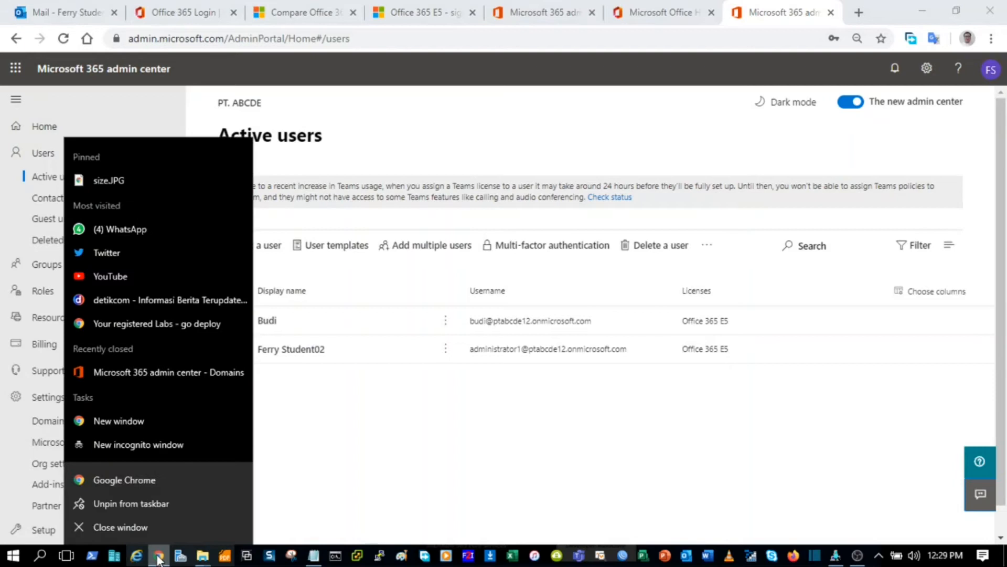
click(168, 446)
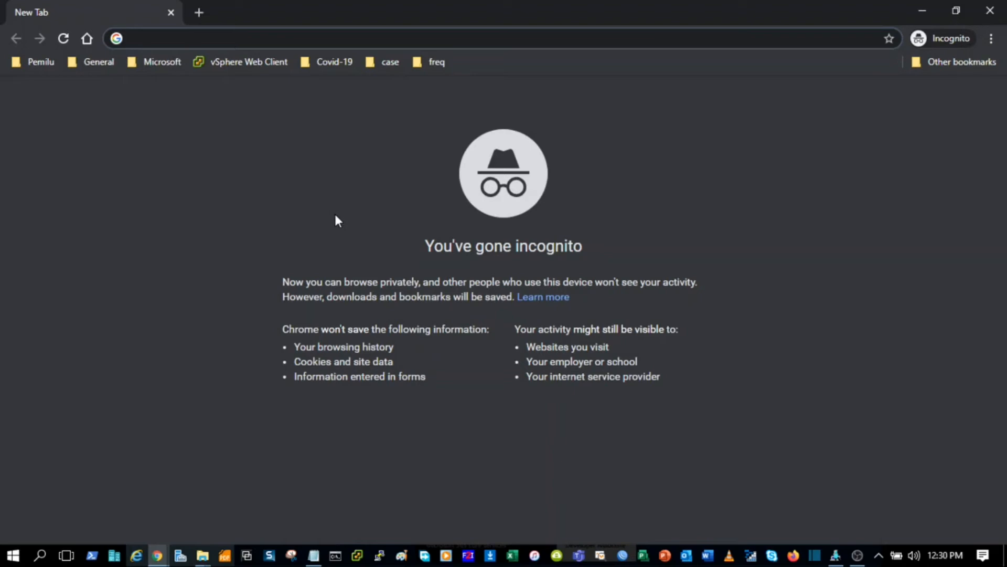
text(portal)
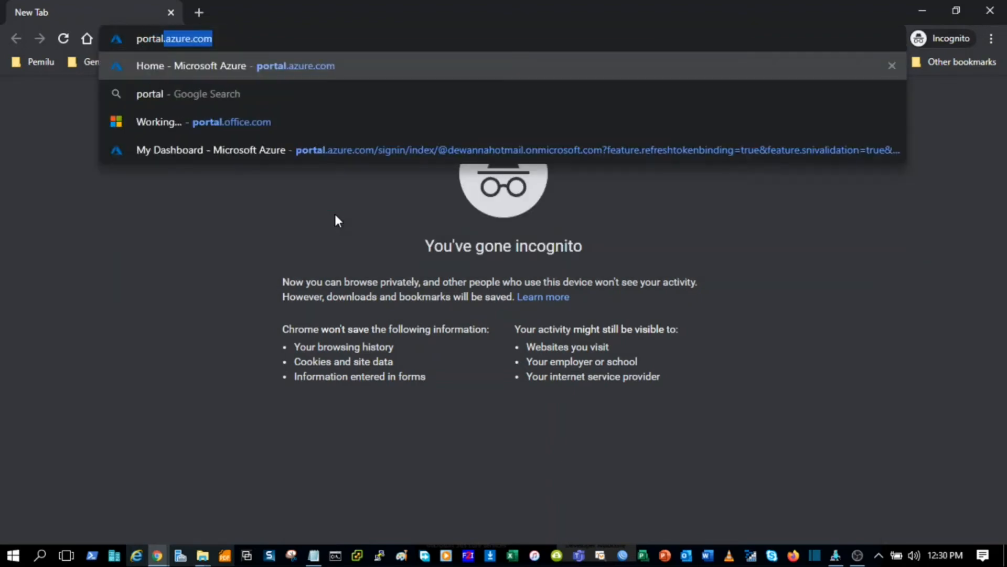
text(off)
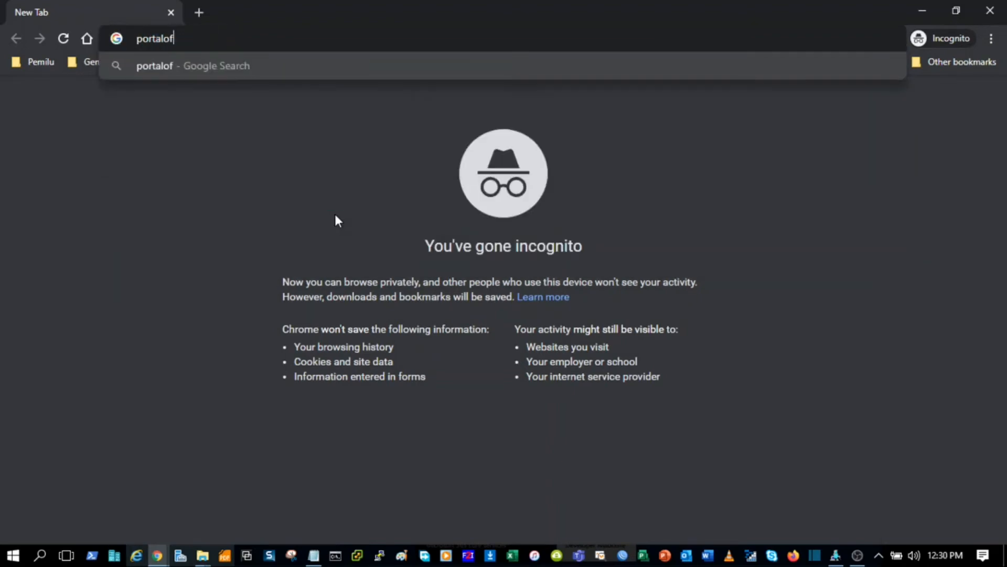
key(BackSpace)
key(BackSpace)
key(BackSpace)
text(.)
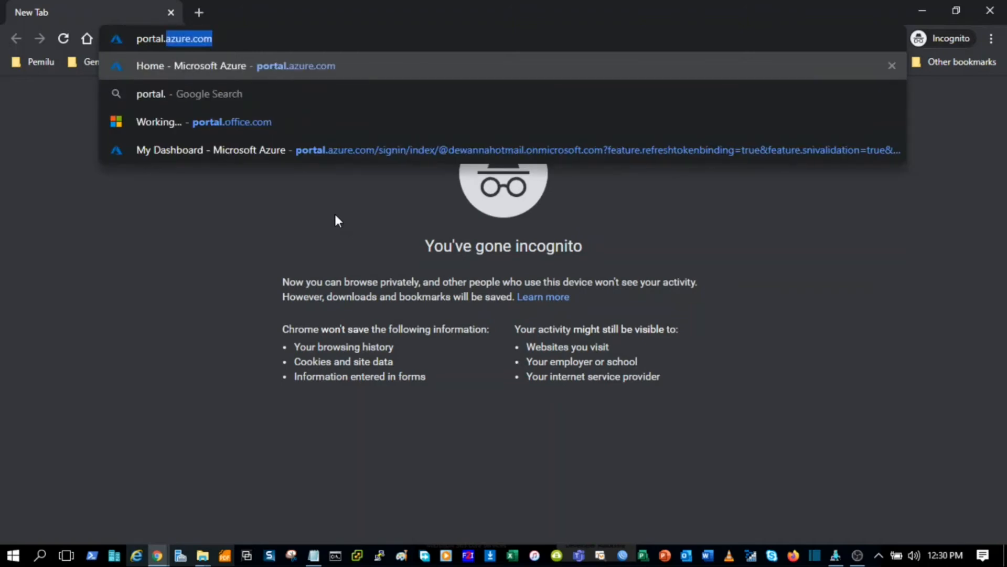
text(offic)
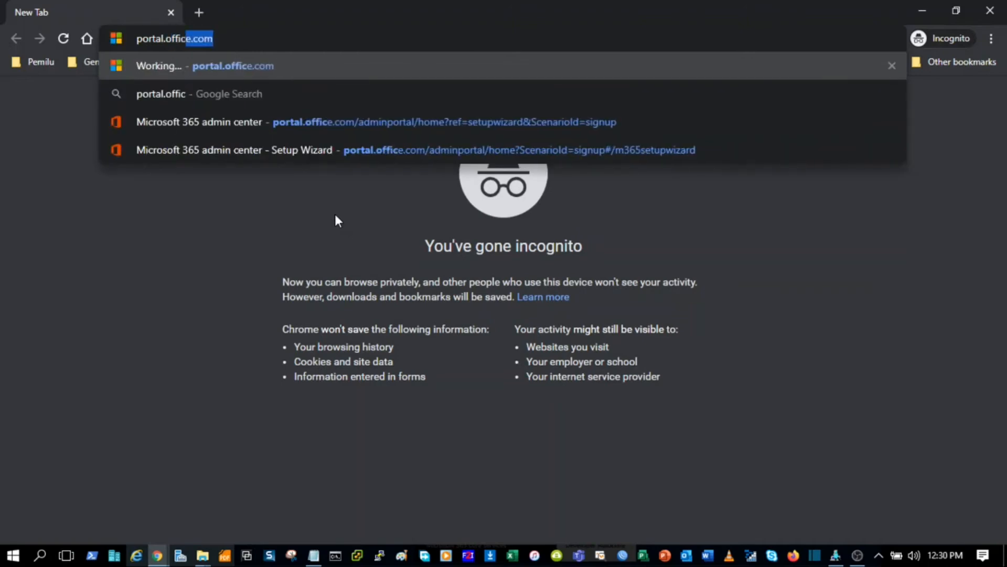
text(e.com)
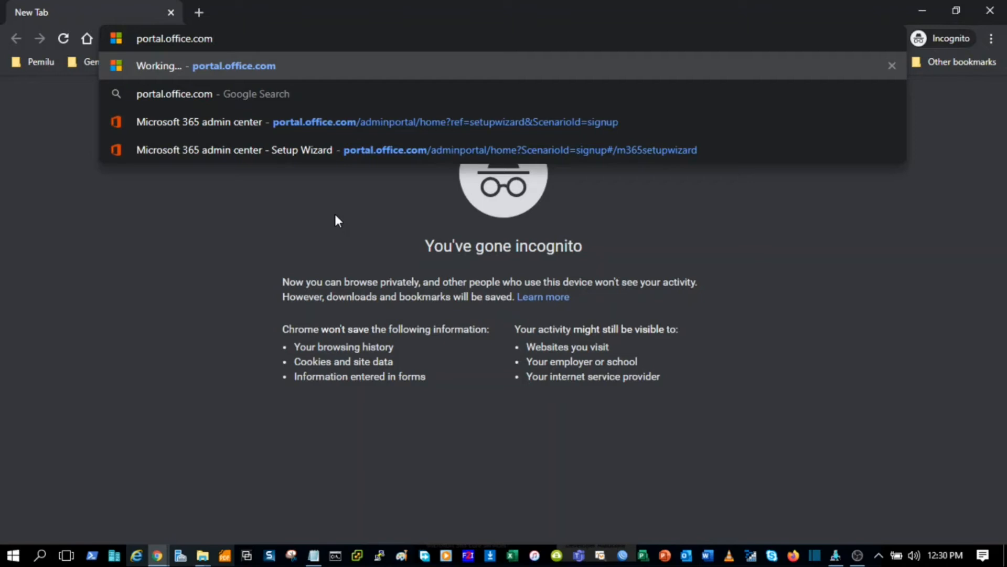
key(Return)
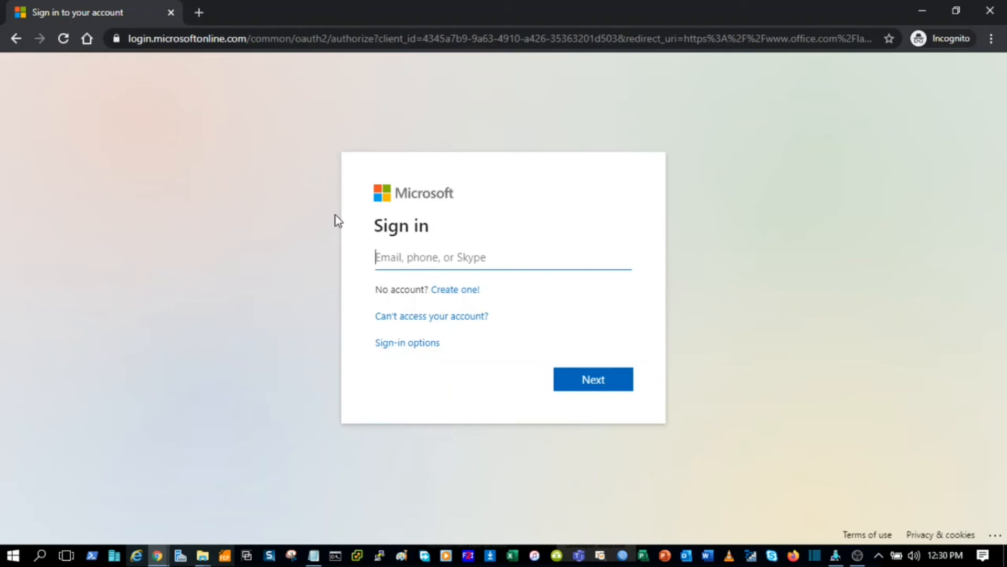
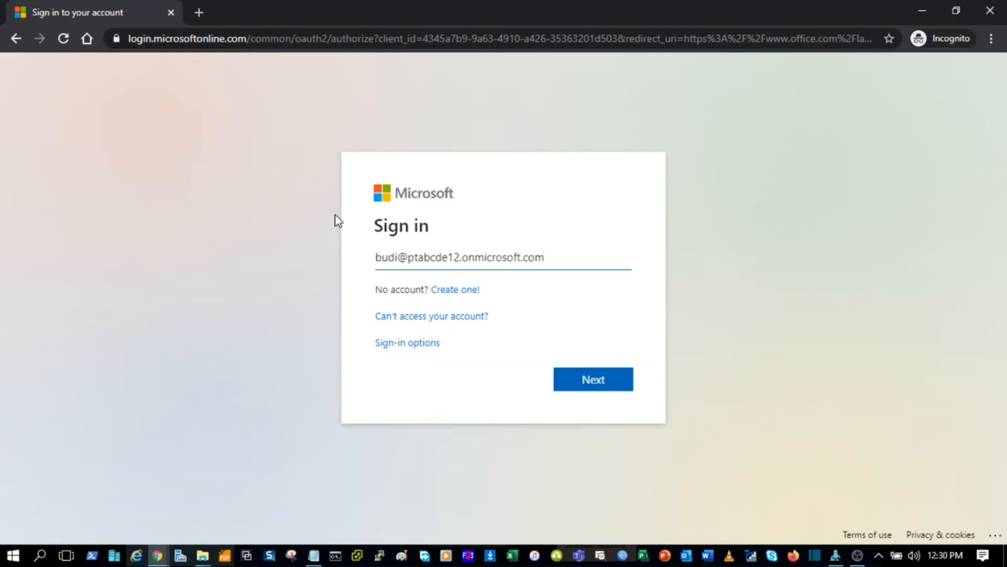
- Sign in with the new user's e-mail and password, declining to stay signed in
click(603, 386)
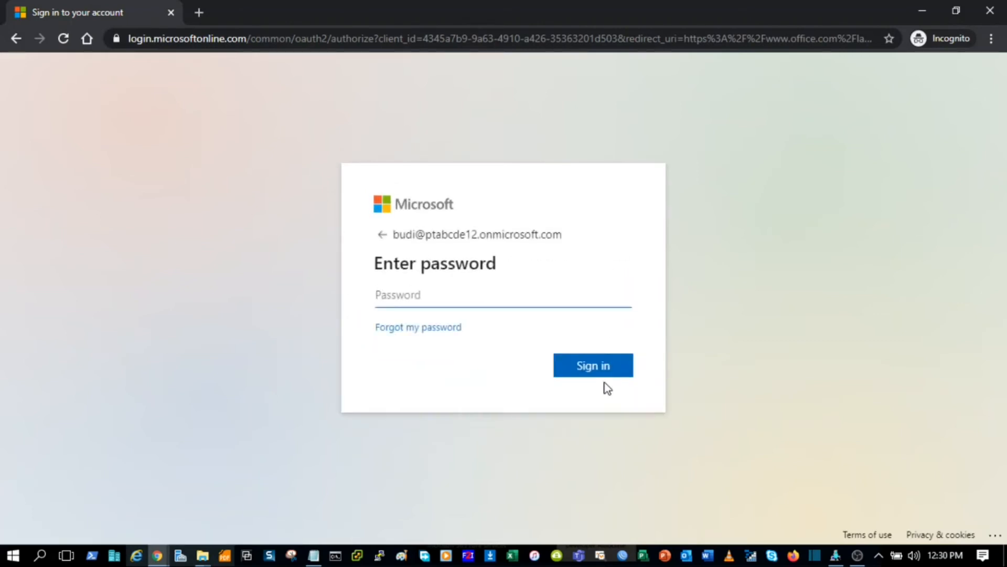
text(••••••••••••)
click(611, 370)
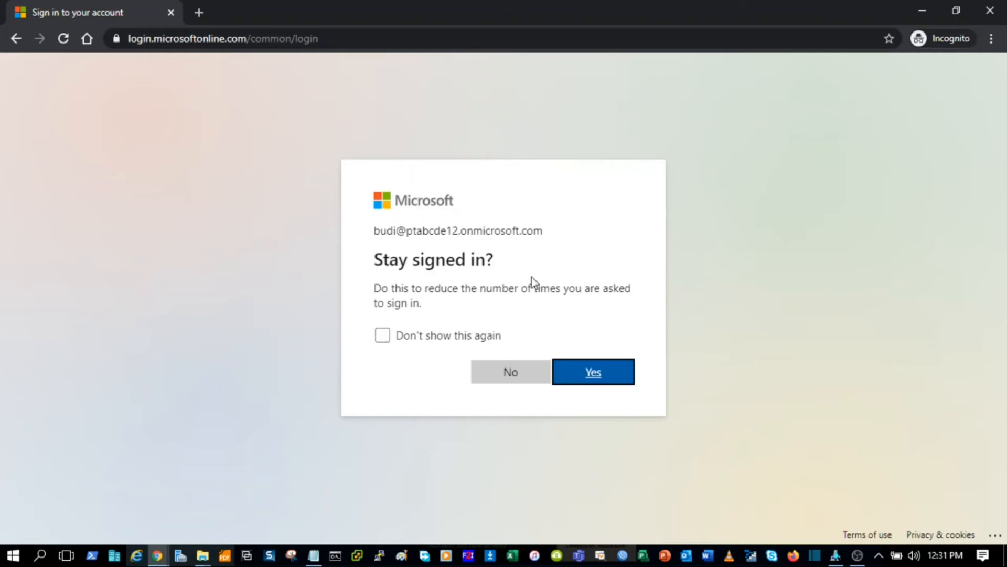
click(530, 378)
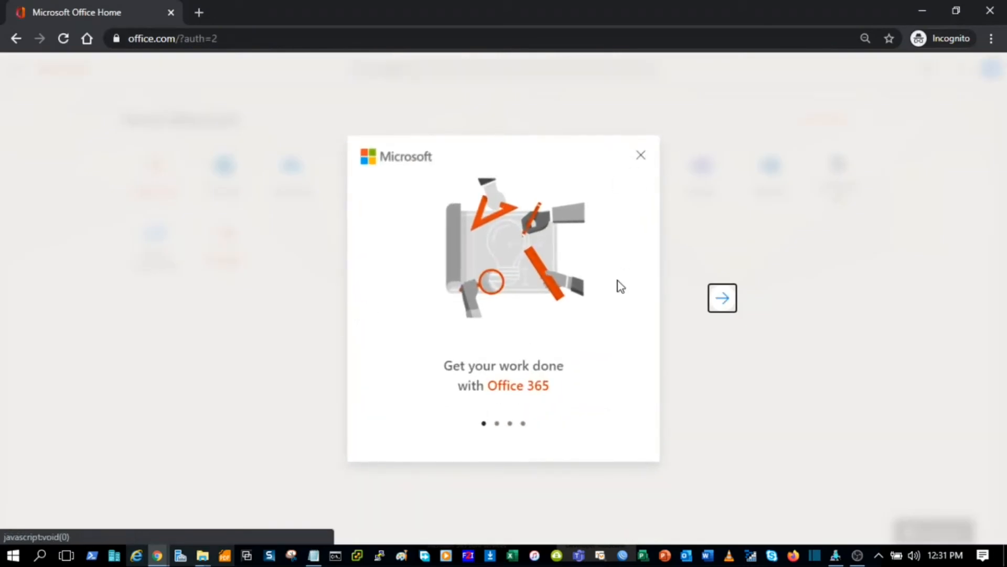
- Go through the Office 365 welcome tour slides and close it
click(728, 303)
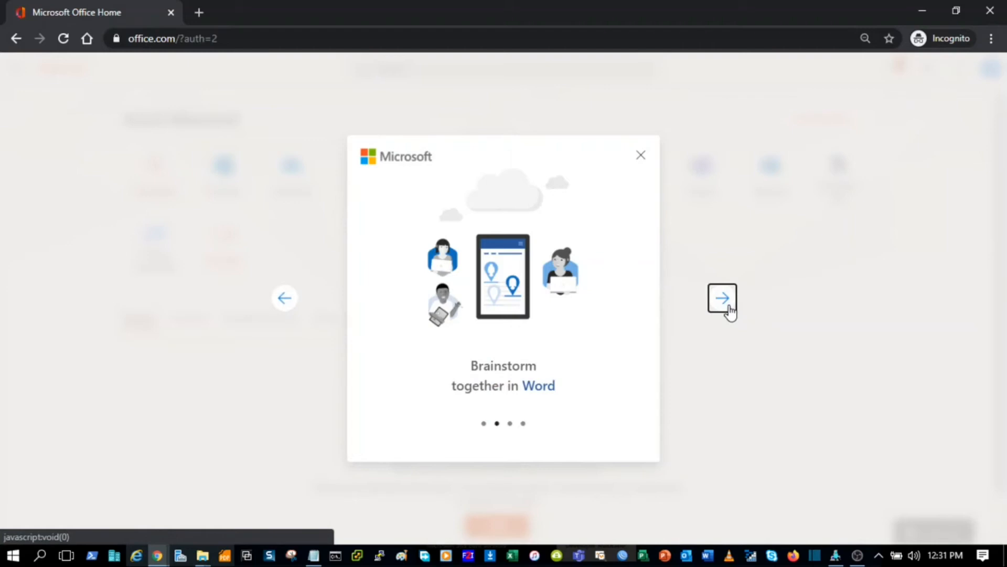
click(730, 311)
click(730, 312)
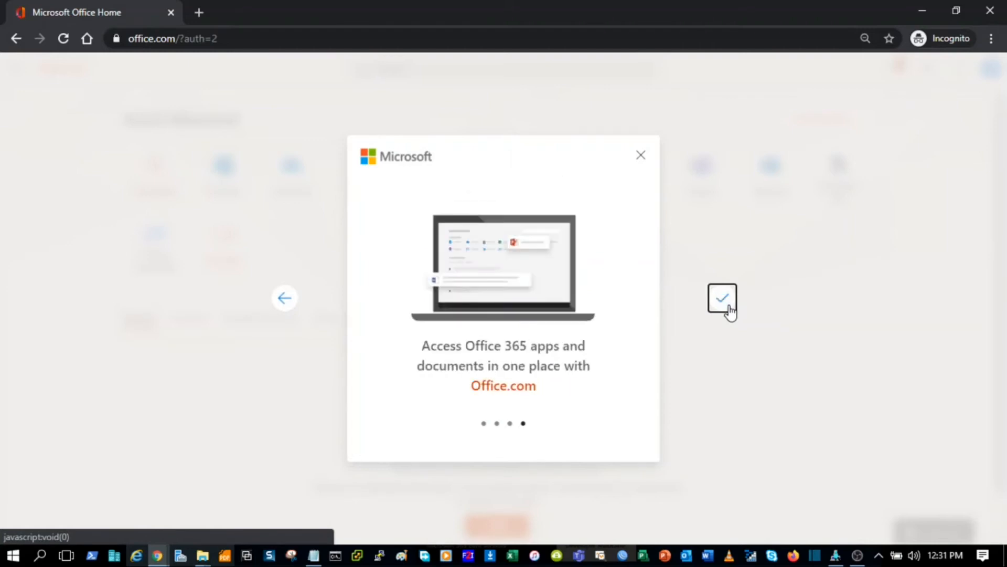
click(641, 159)
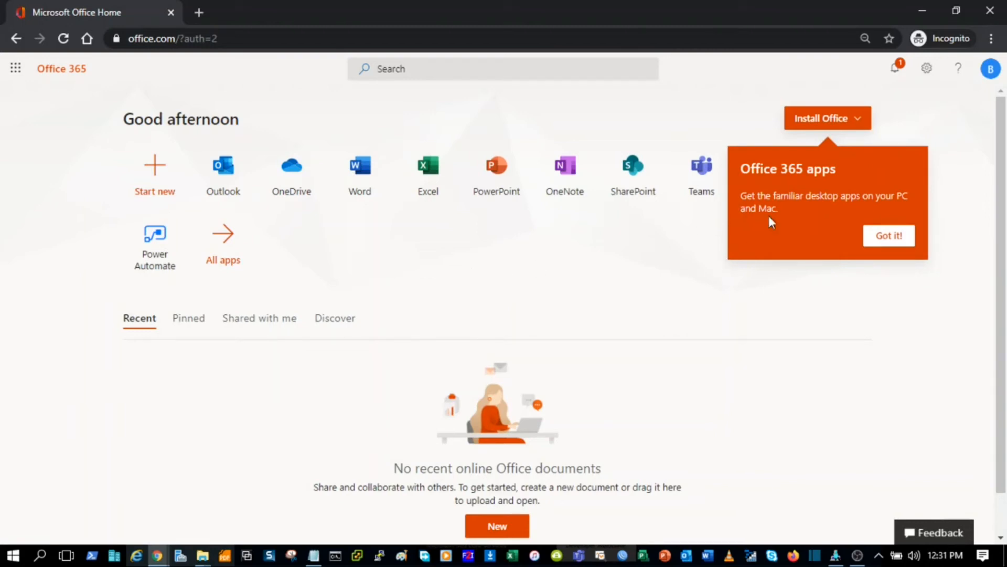
- Dismiss the apps tip, then glance at the Install Office options and the signed-in account
click(863, 130)
click(889, 236)
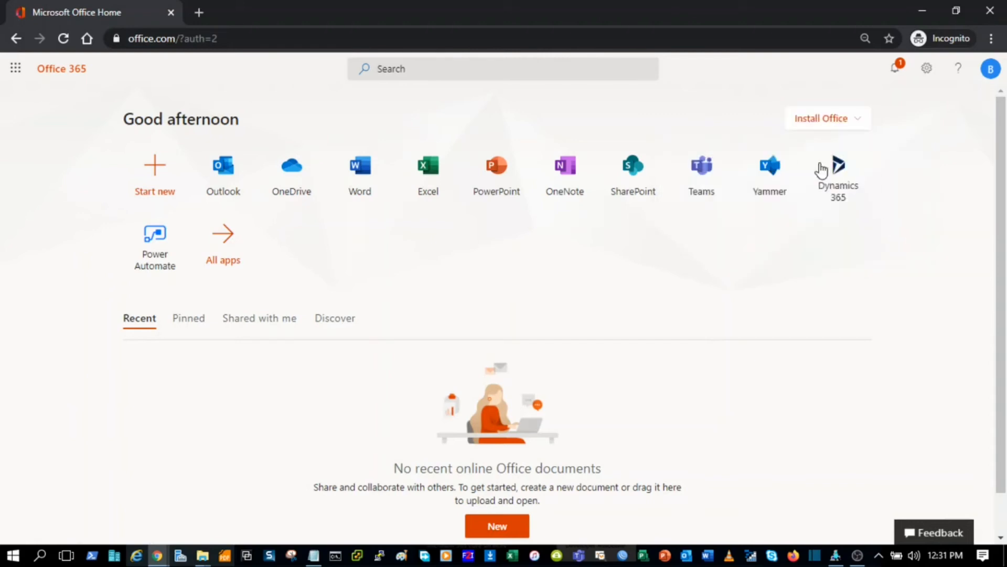
click(854, 127)
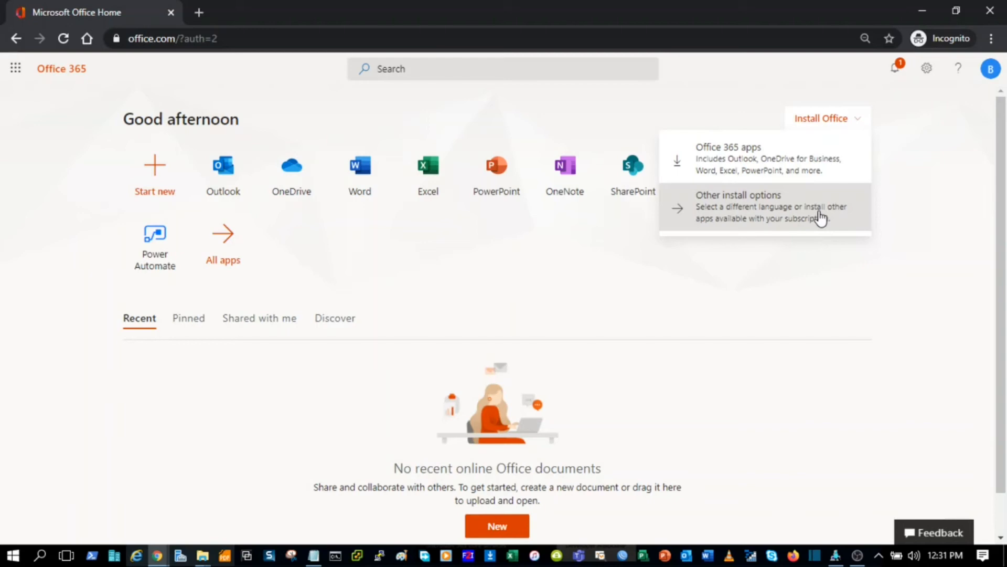
click(784, 283)
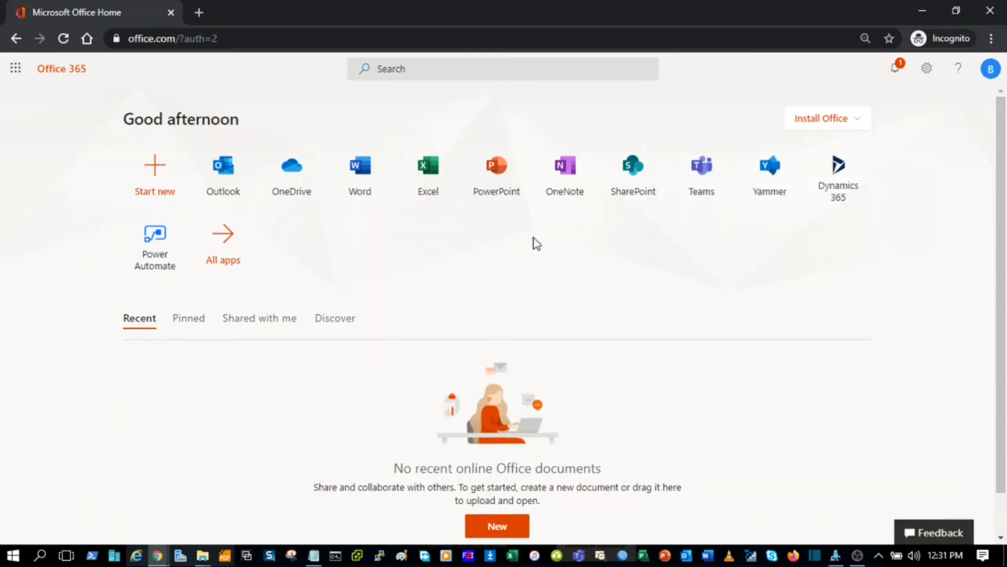
click(993, 76)
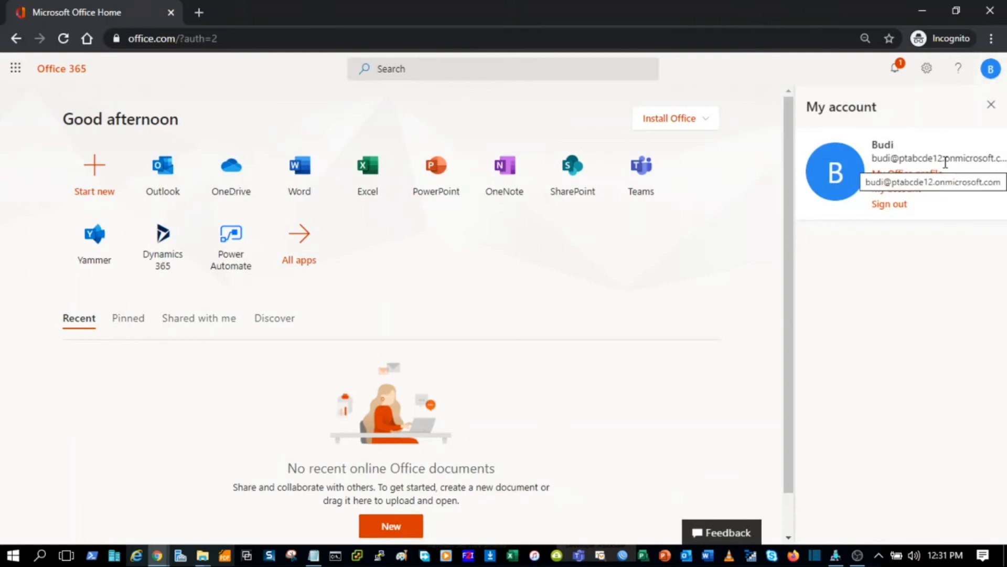
click(991, 106)
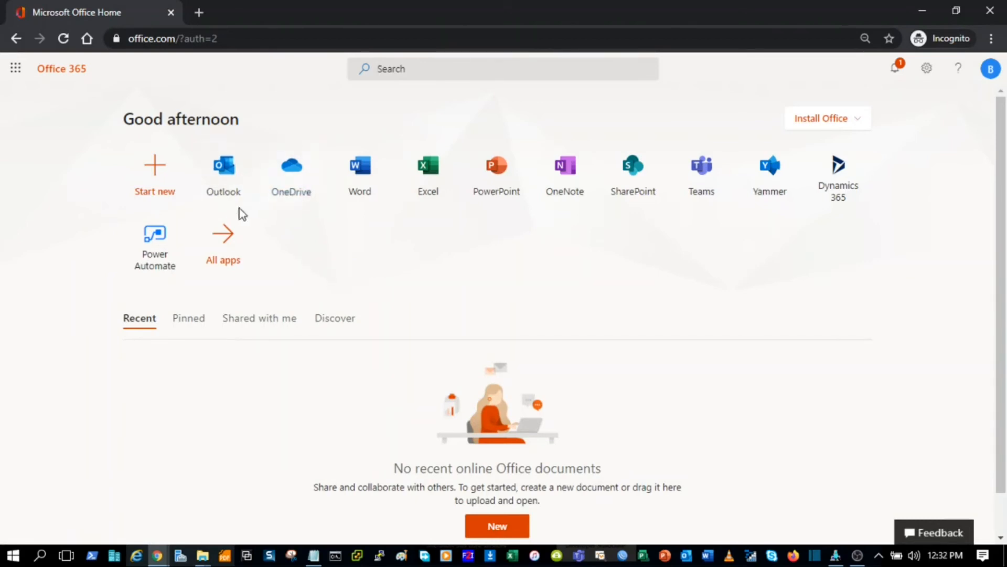
- Open Outlook mail for the new user, then switch to the admin's browser window
click(231, 186)
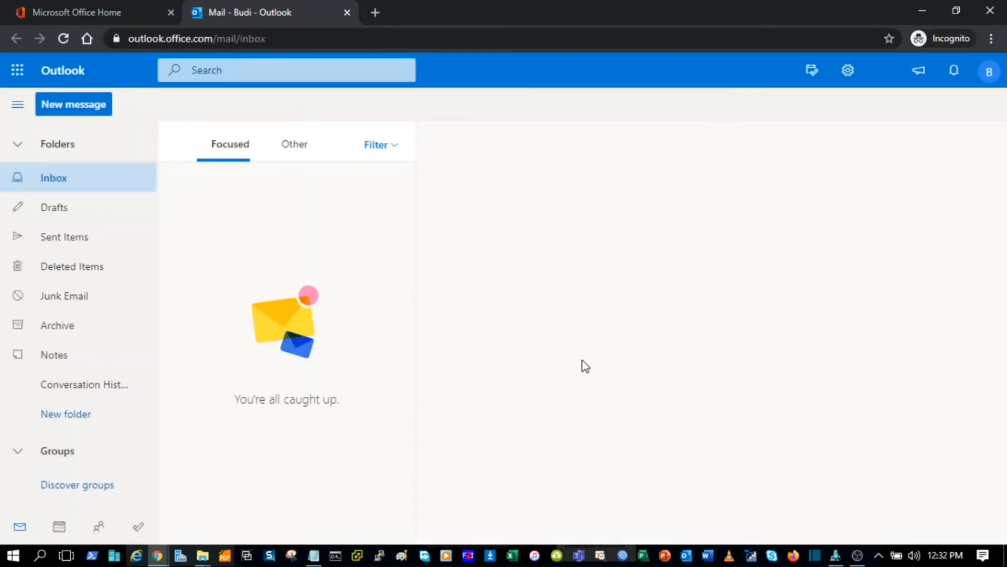
click(160, 556)
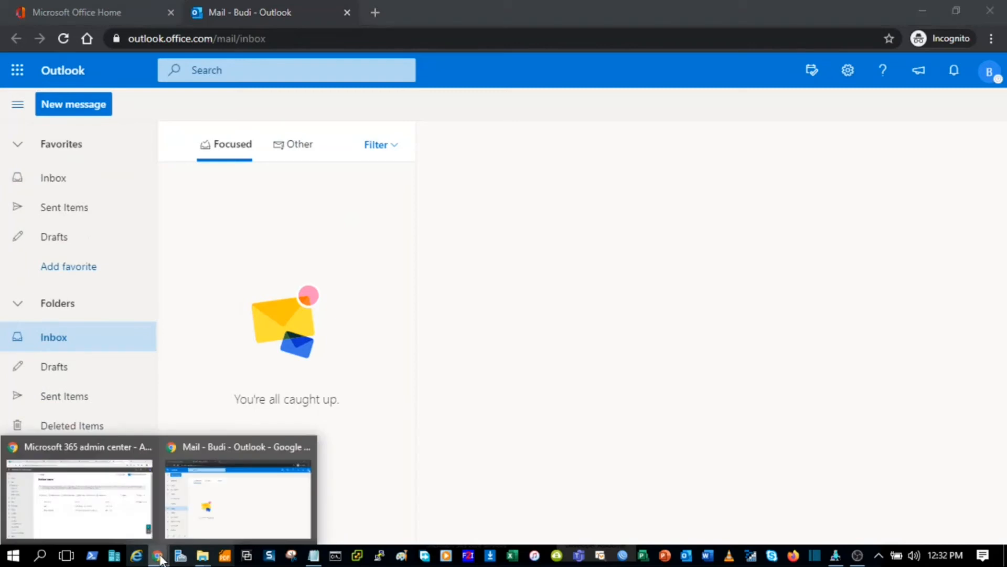
click(122, 513)
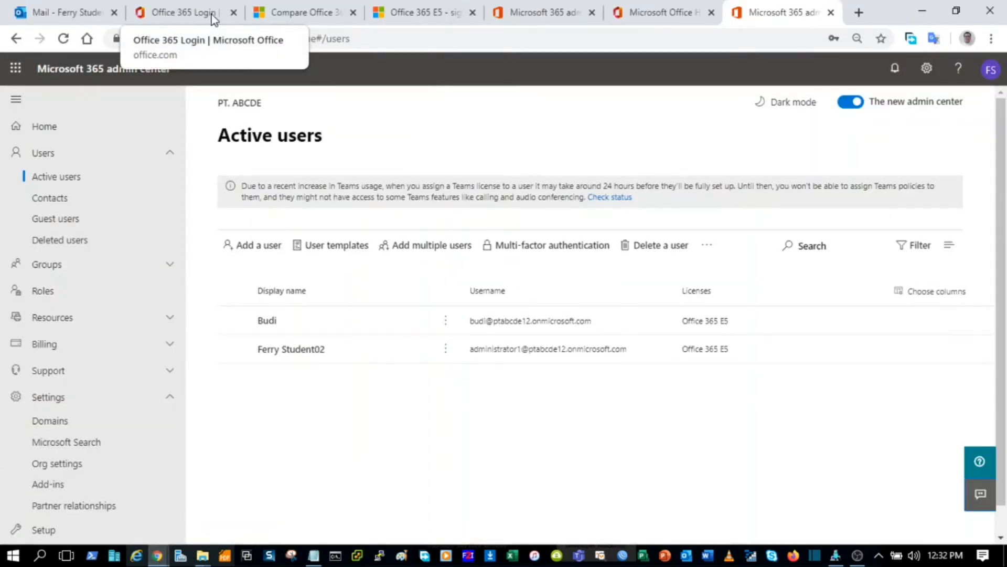
- Close the E5 signup, plan comparison, Office 365 Login and admin setup tabs
click(305, 12)
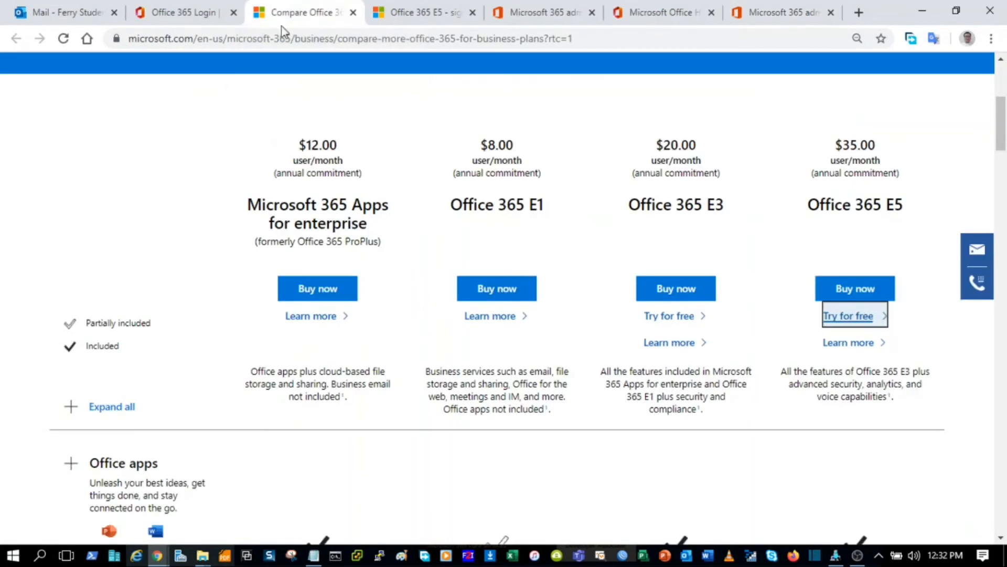
click(405, 15)
click(532, 14)
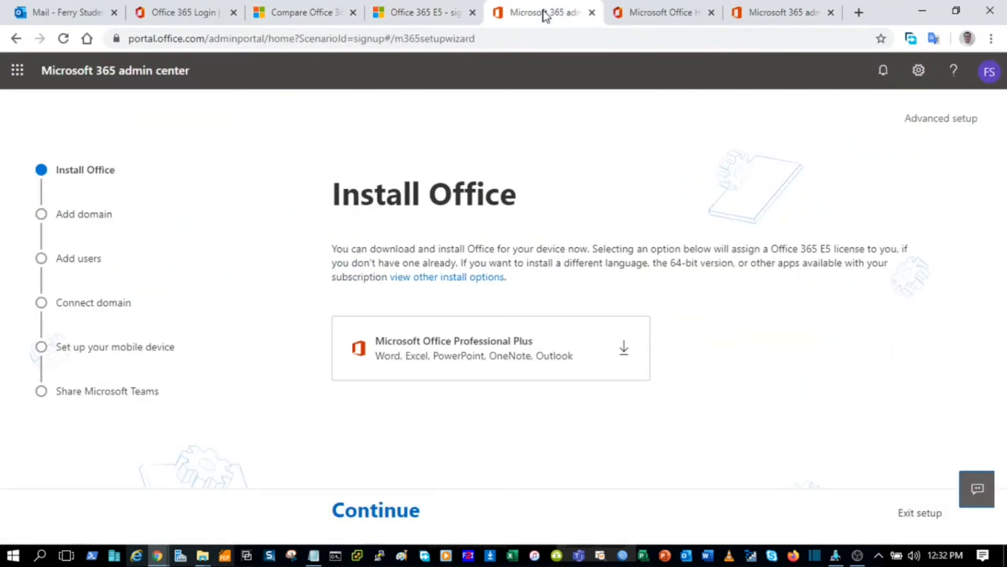
click(473, 14)
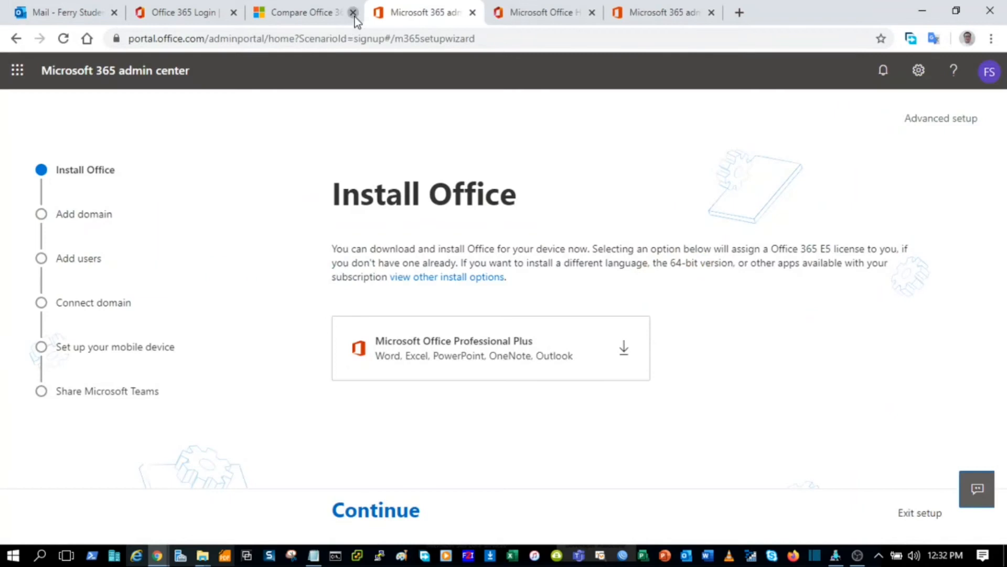
click(353, 14)
click(234, 15)
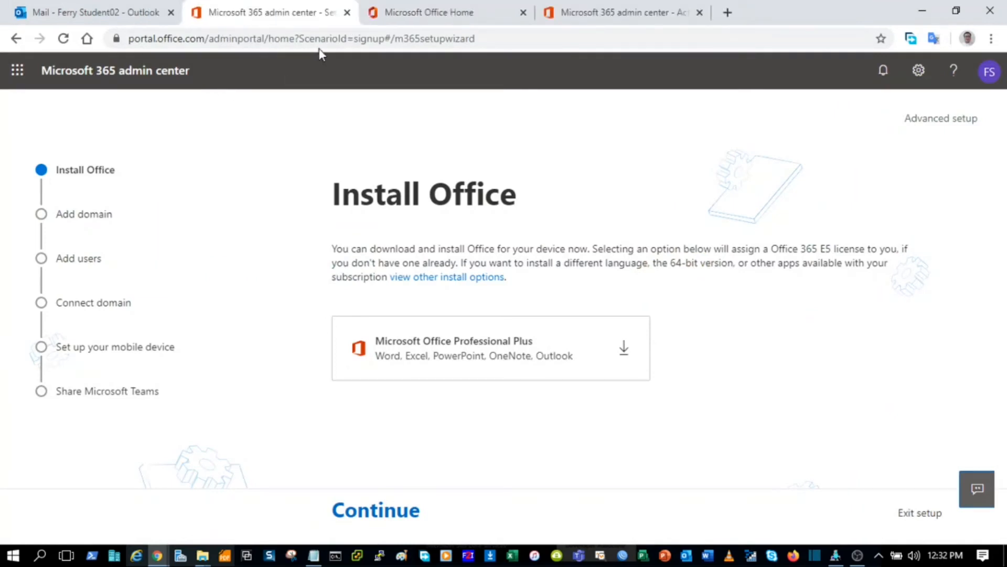
click(347, 12)
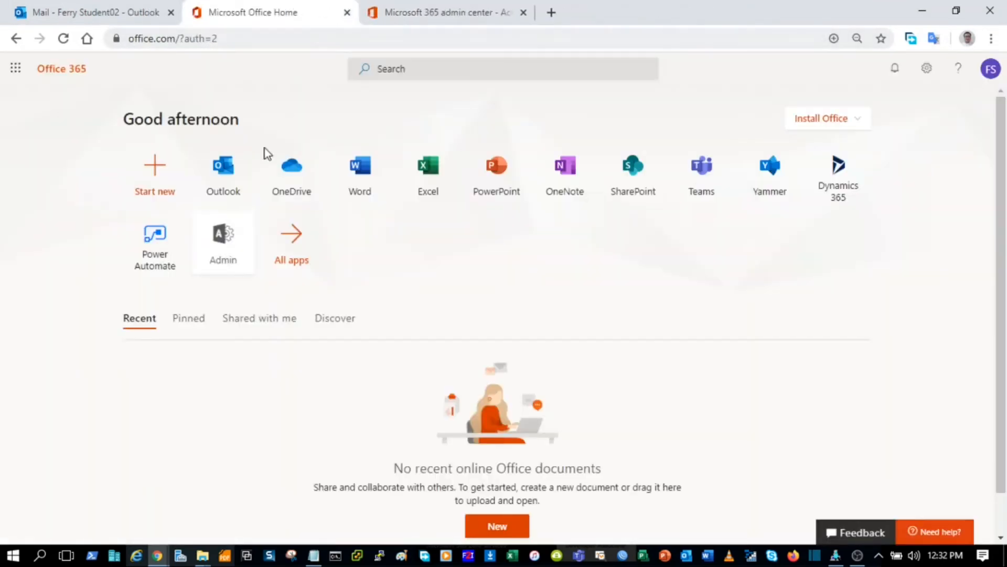
- Confirm the admin account and open its Outlook mailbox in a new tab
click(991, 79)
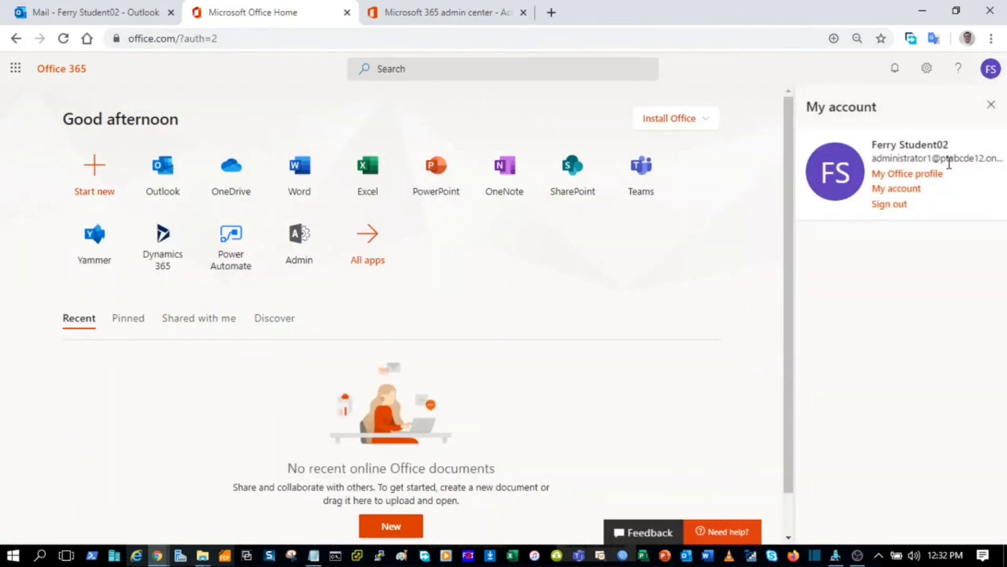
click(168, 175)
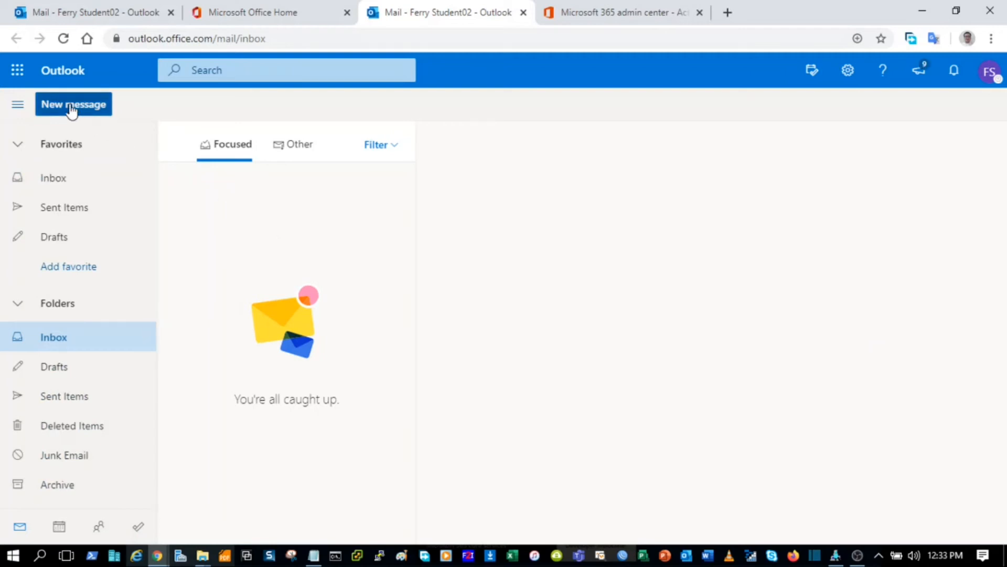
click(990, 84)
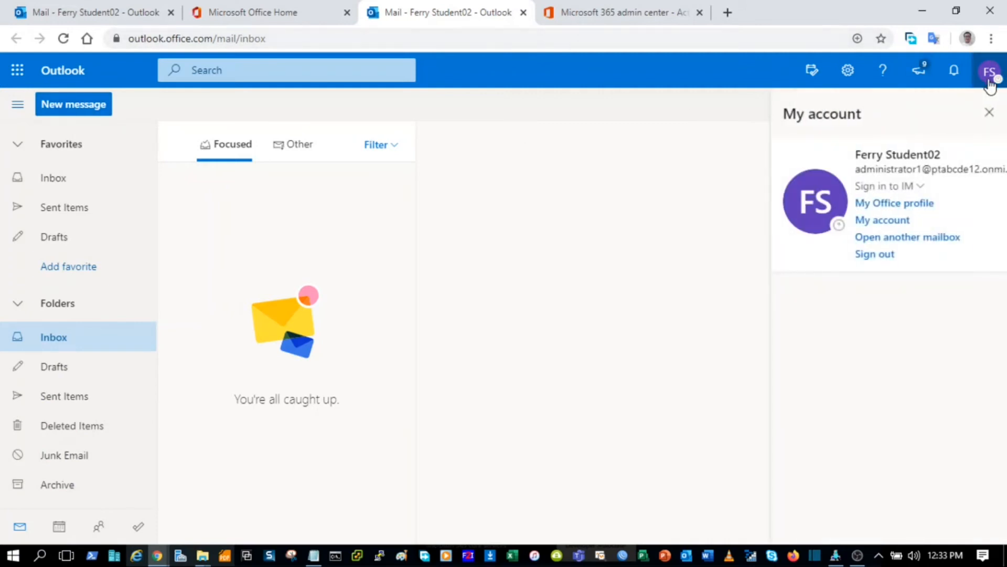
click(990, 112)
click(78, 110)
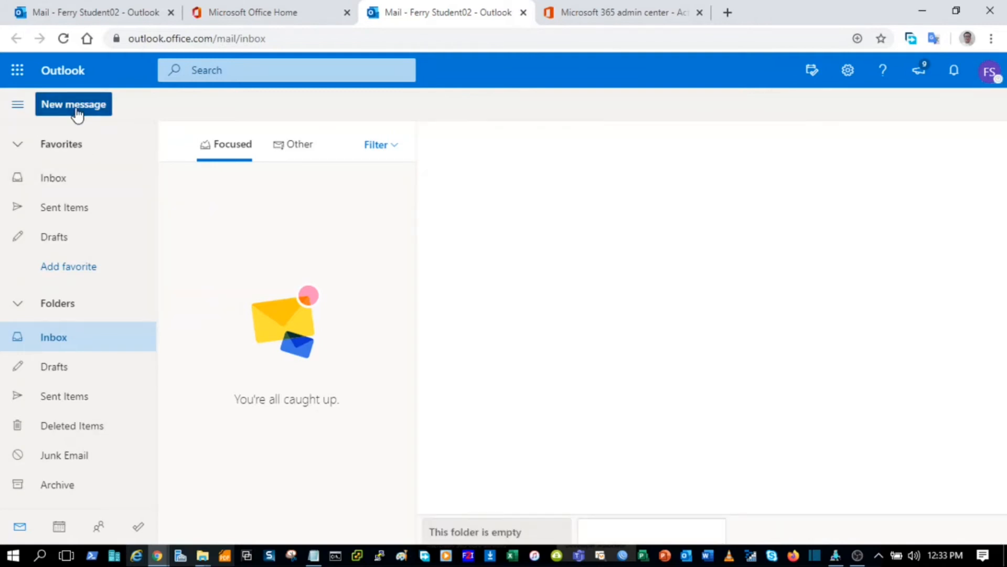
- Email the new user with subject 'contoh kirim email' and body 'contoh please reply'
click(603, 150)
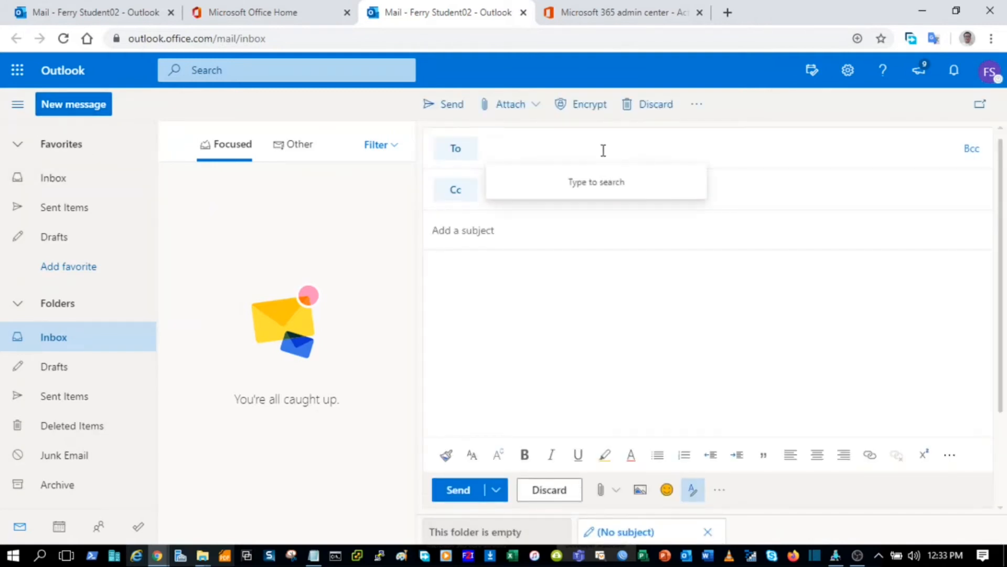
text(budi)
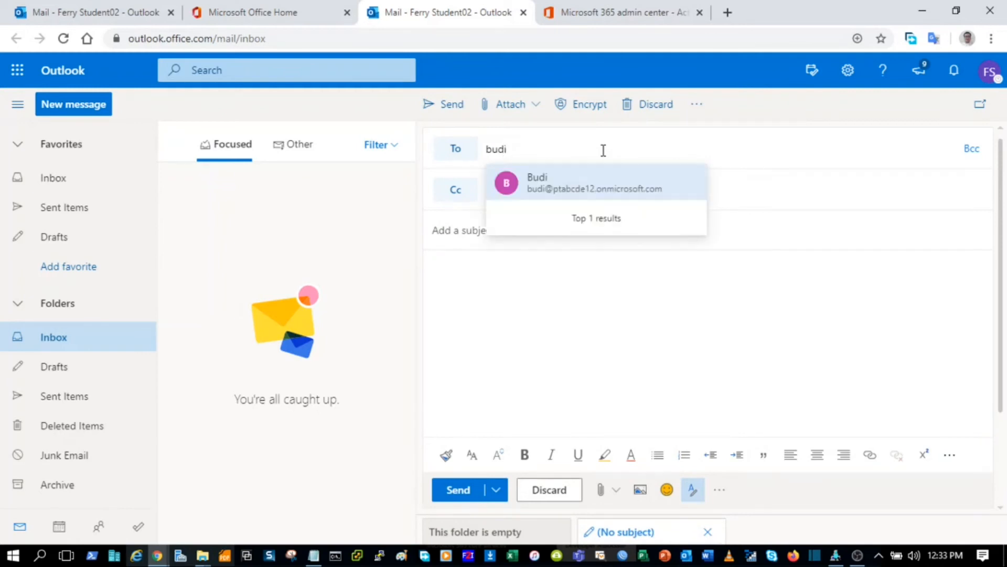
click(592, 195)
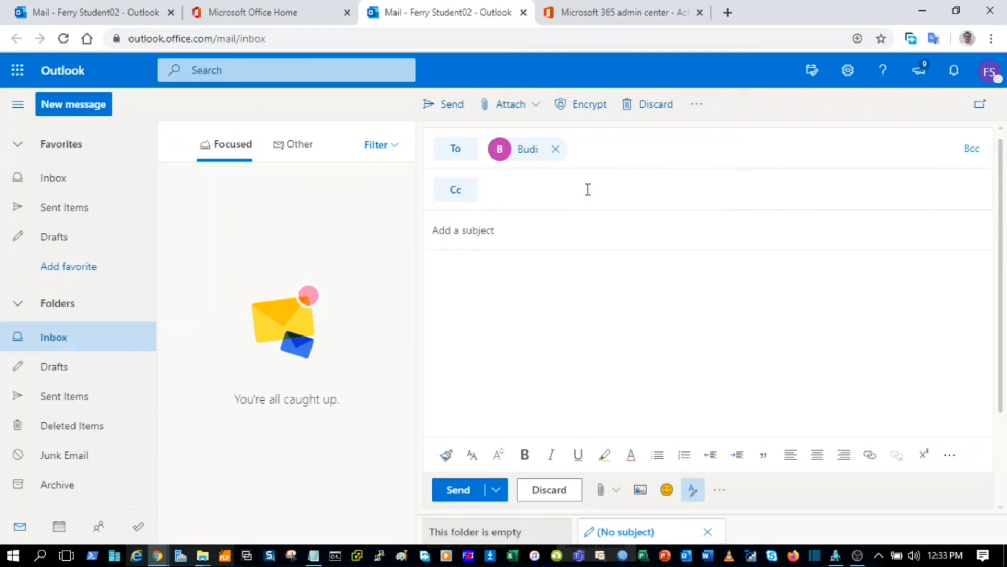
text(co)
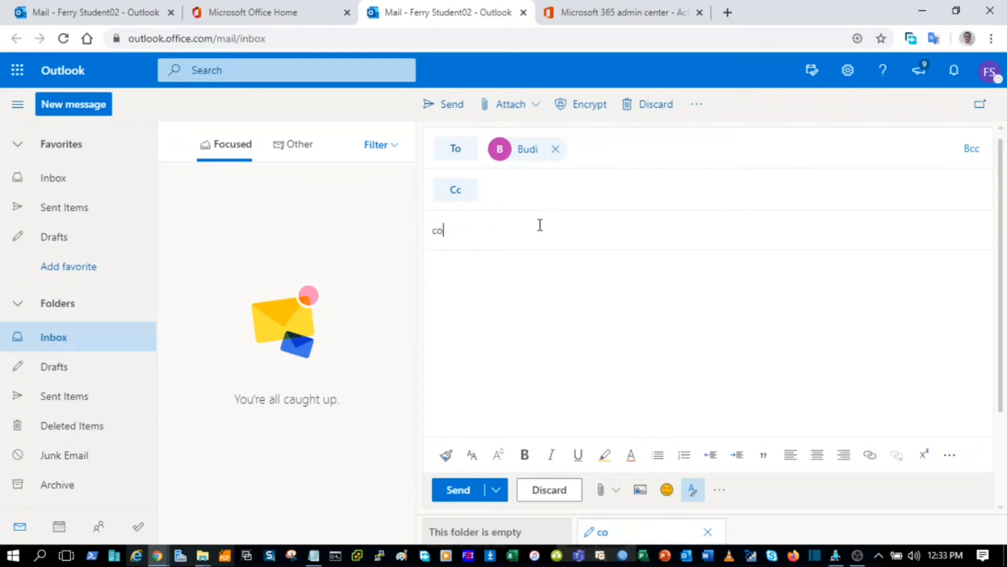
text(ntoh kirim email)
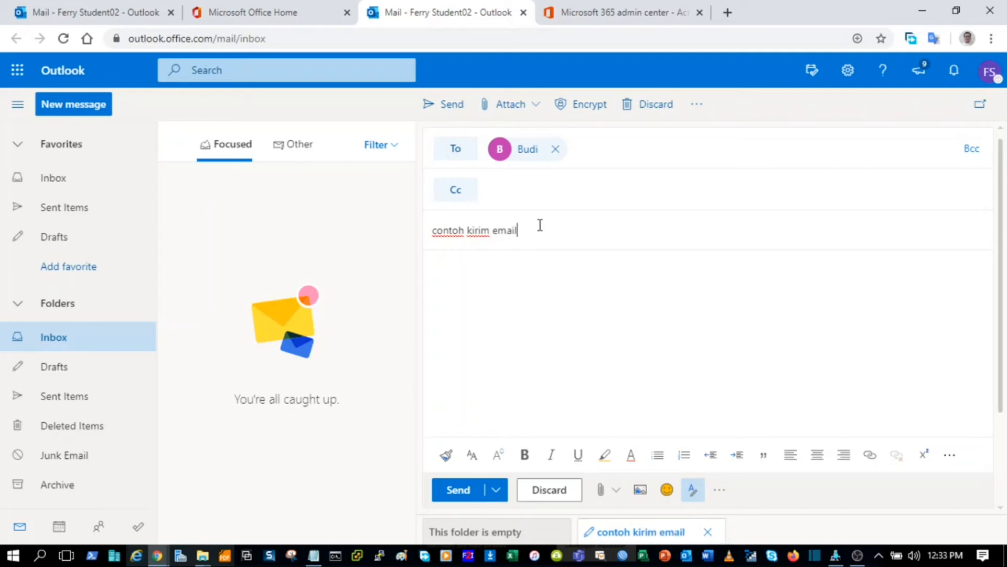
click(533, 362)
text(contoh plea)
key(BackSpace)
text(l)
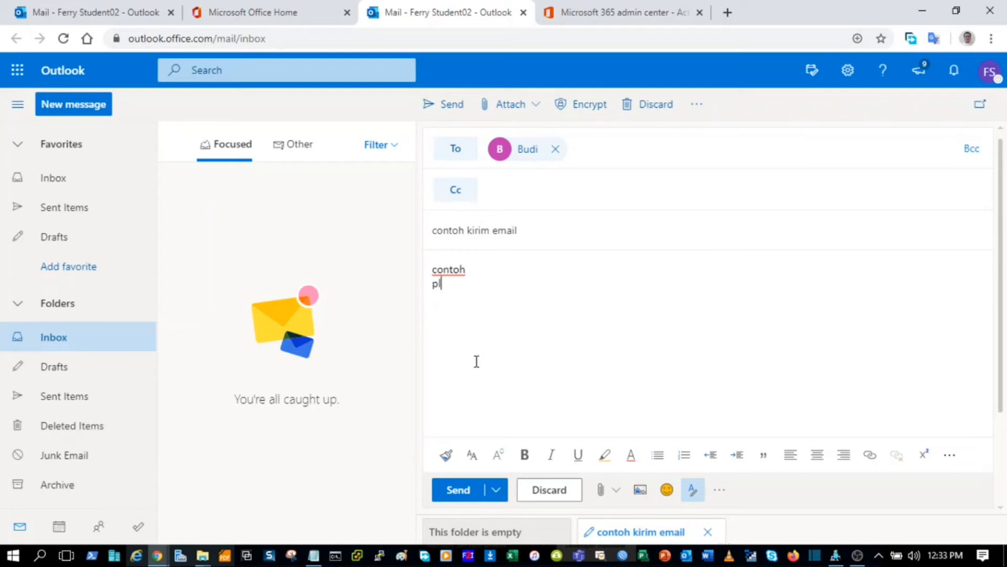
text(ease reply)
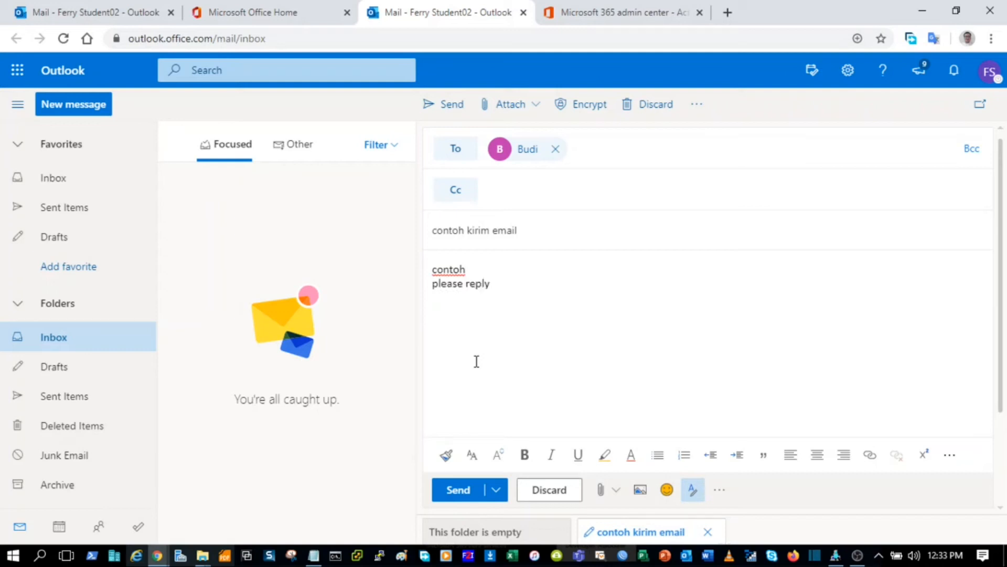
click(458, 490)
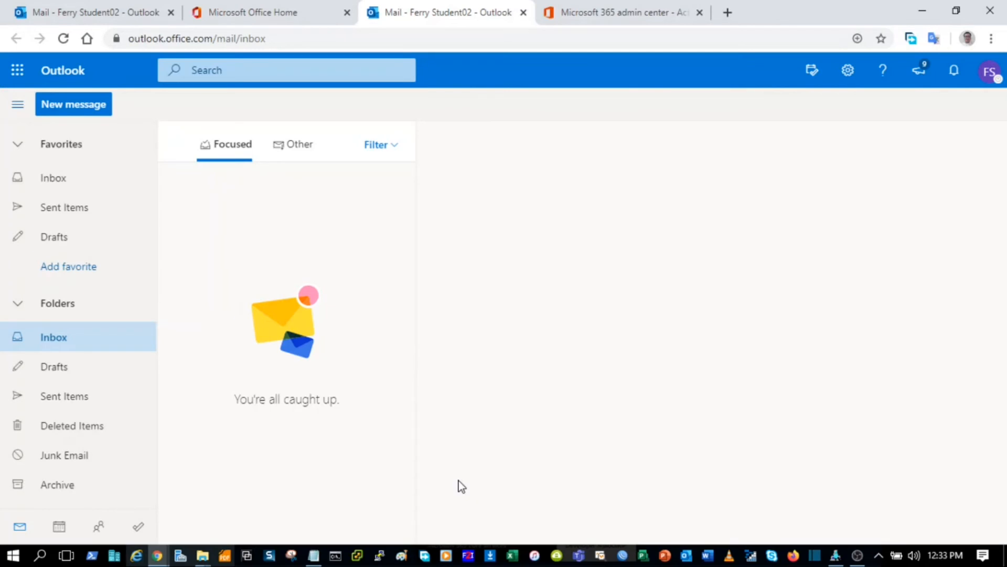
- In the new user's mailbox window, dismiss the Welcome intro and check the signed-in account
mouse_move(157, 555)
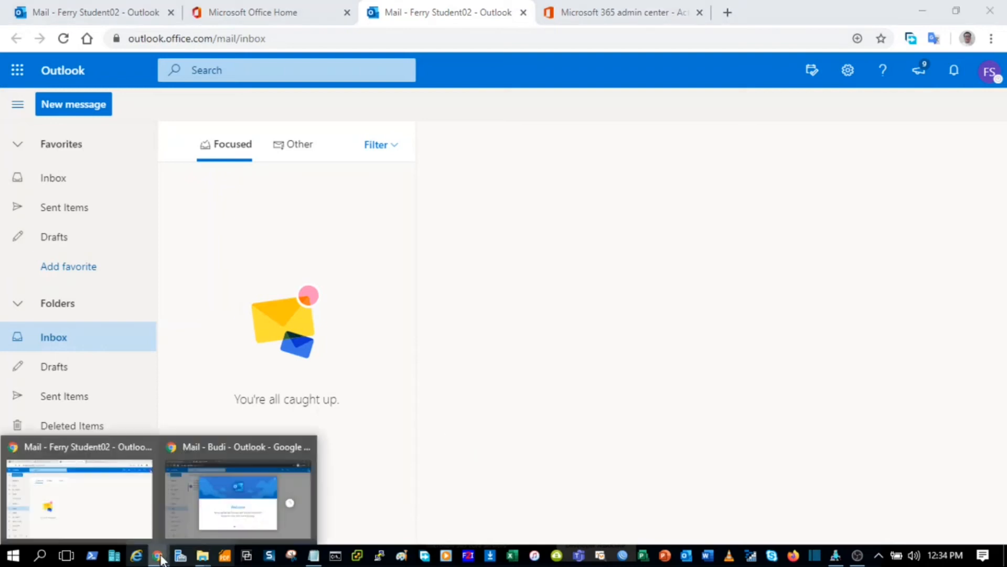
click(225, 517)
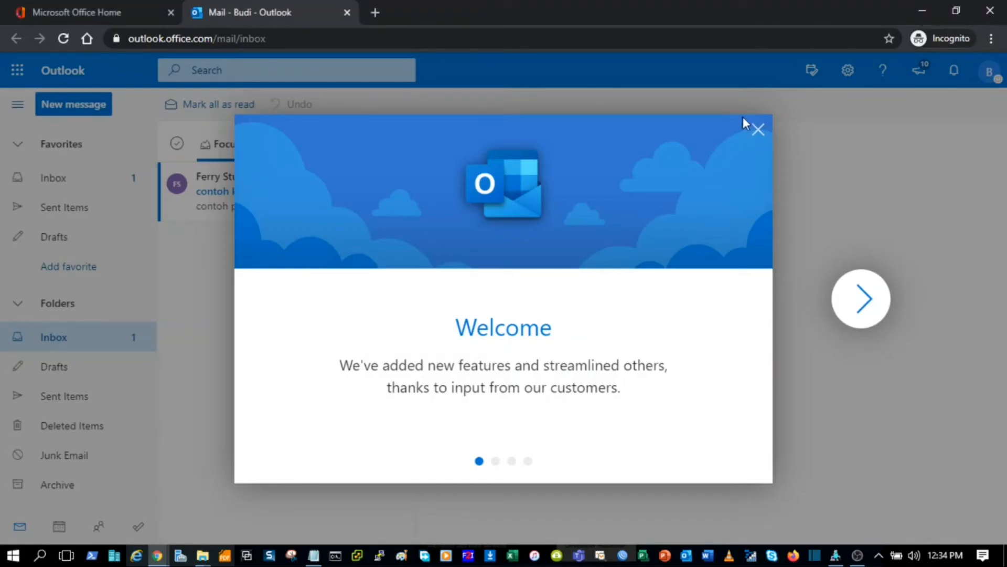
click(757, 131)
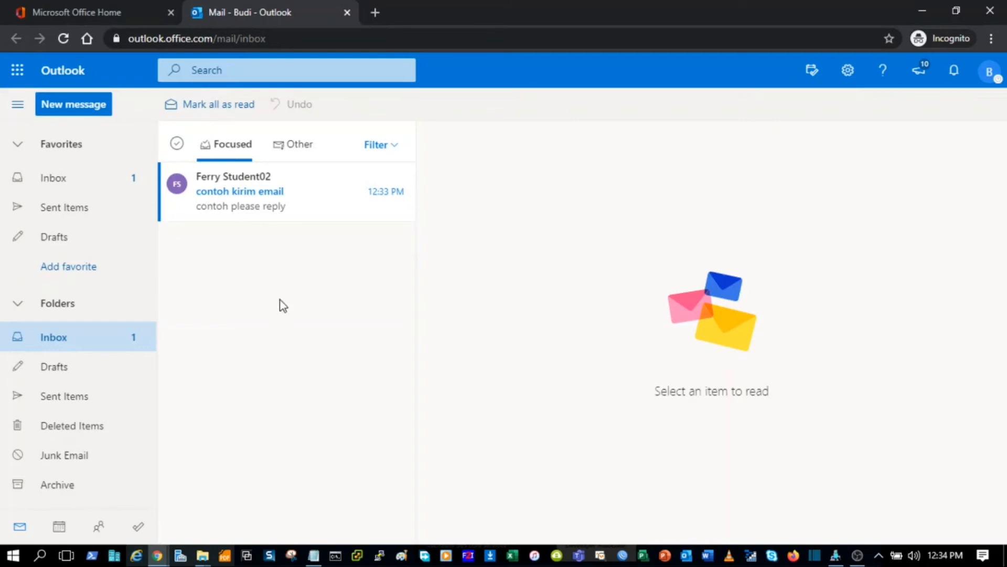
click(989, 72)
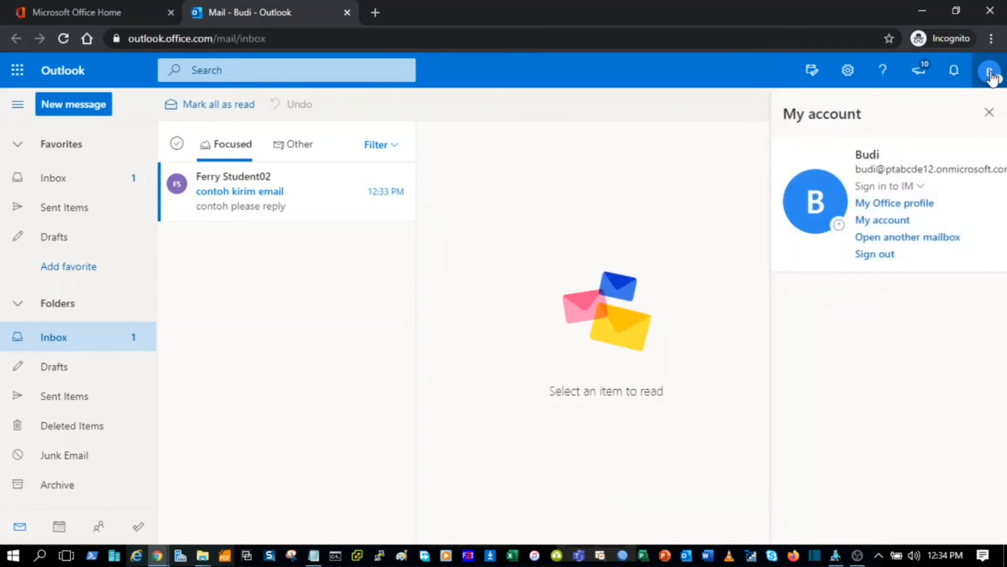
click(989, 113)
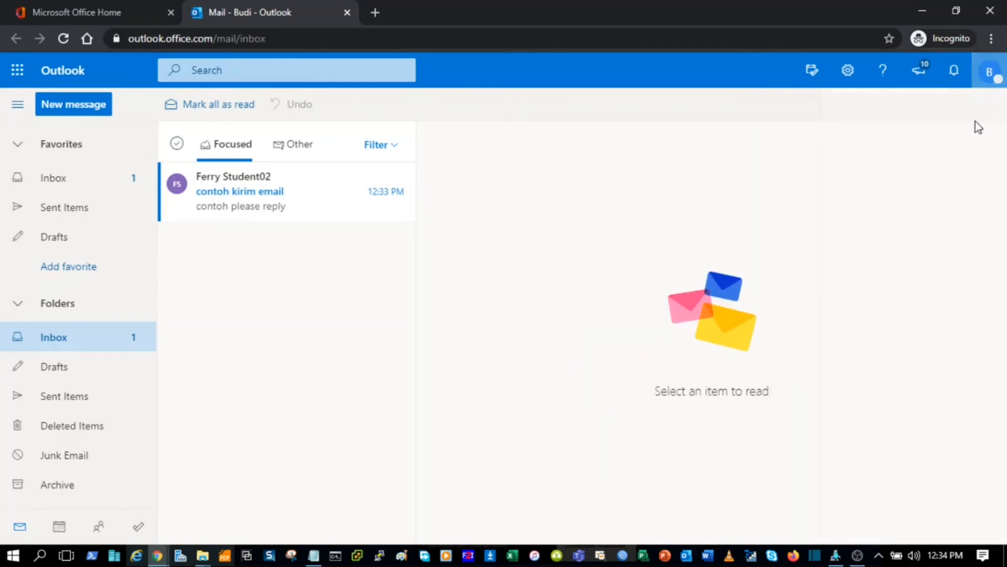
- Reply 'ok' to all on the 'contoh kirim email' message, then return to the admin's window
click(312, 197)
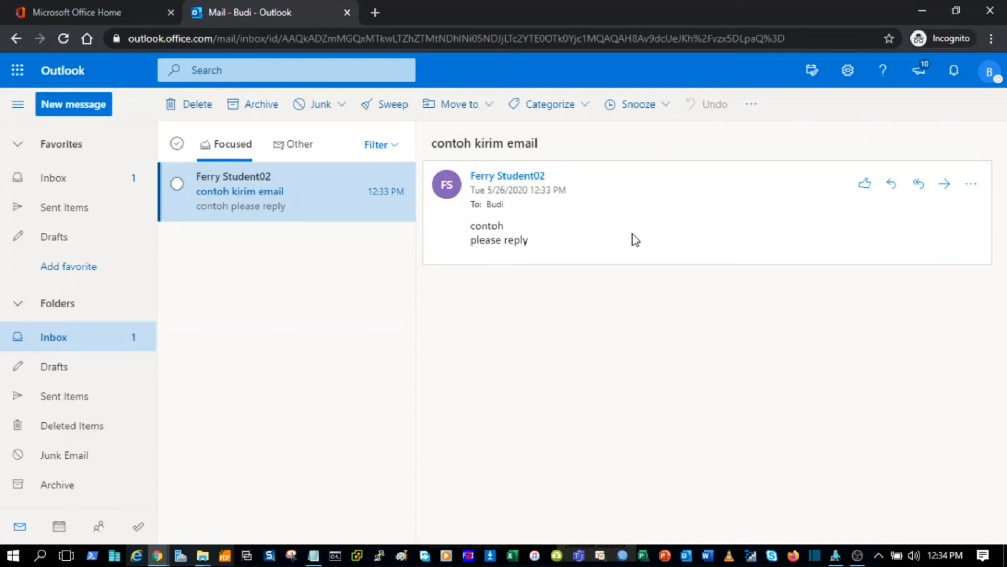
click(920, 191)
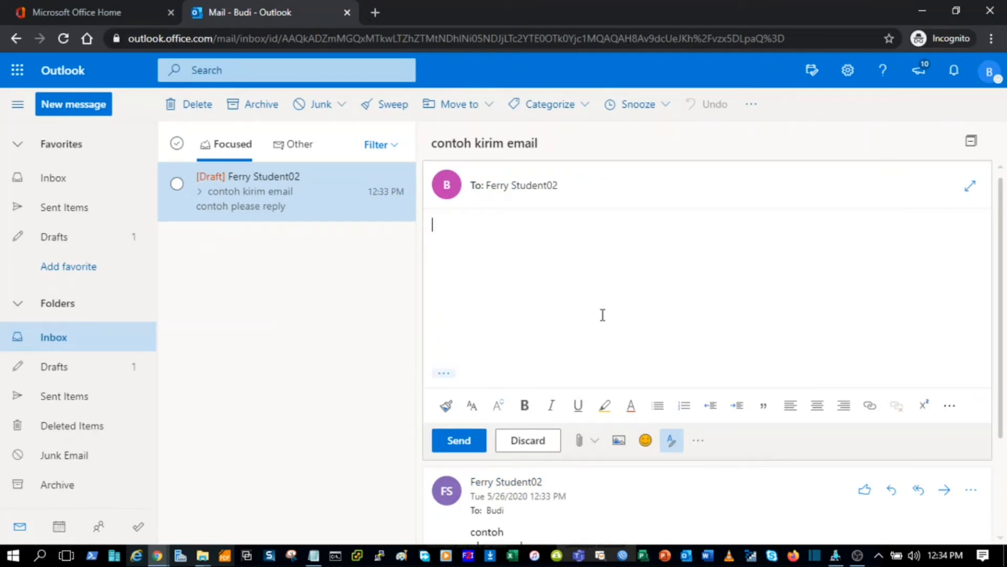
text(ok)
click(460, 441)
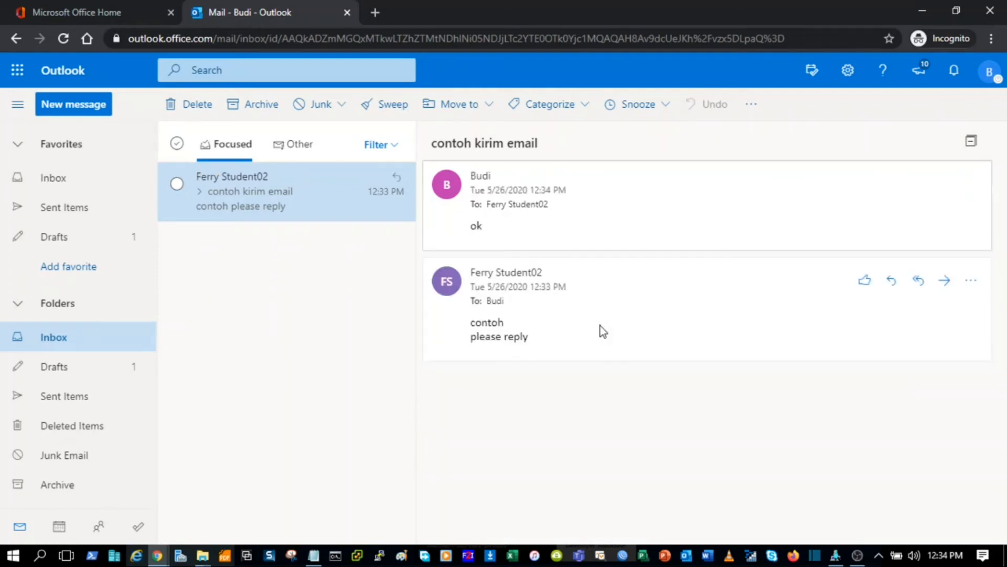
mouse_move(158, 555)
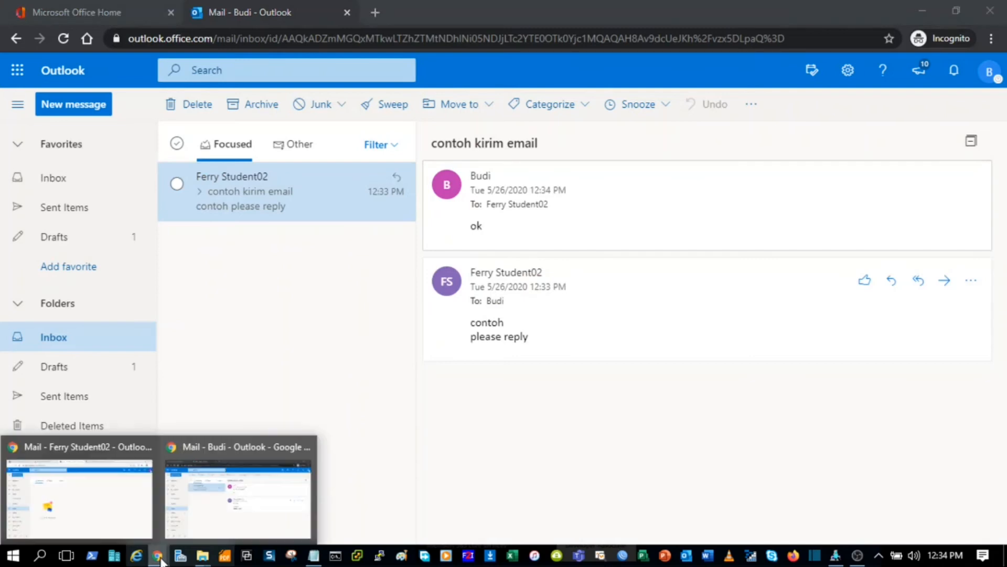
click(79, 521)
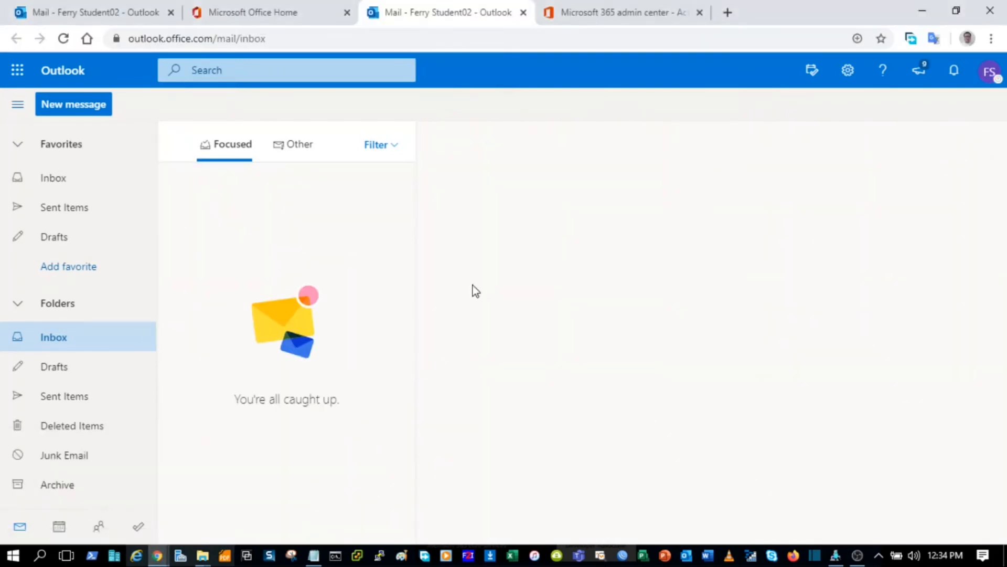
- Reload the admin's inbox, close Welcome, and open the new user's 'ok' reply to 'contoh kirim email'
click(59, 184)
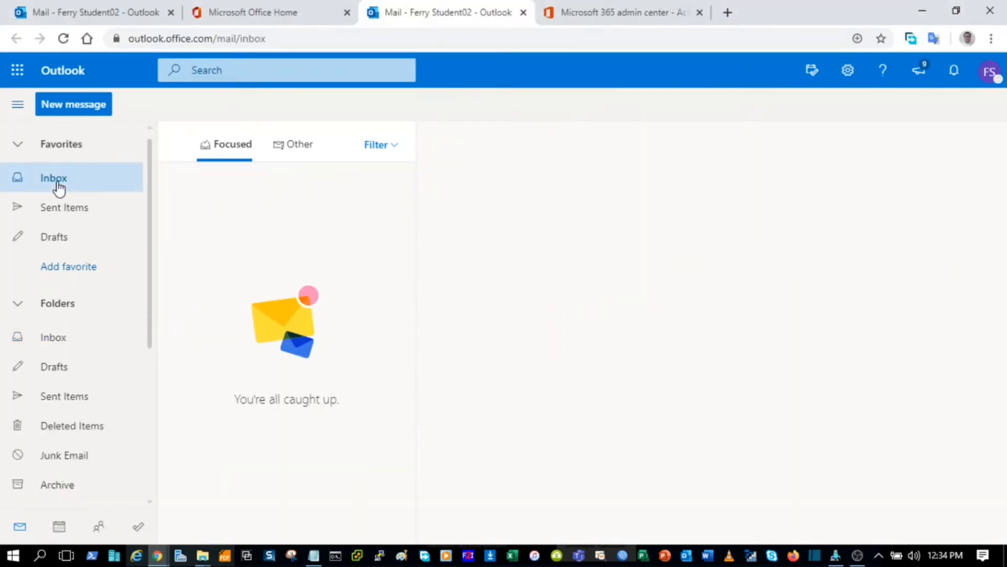
click(63, 38)
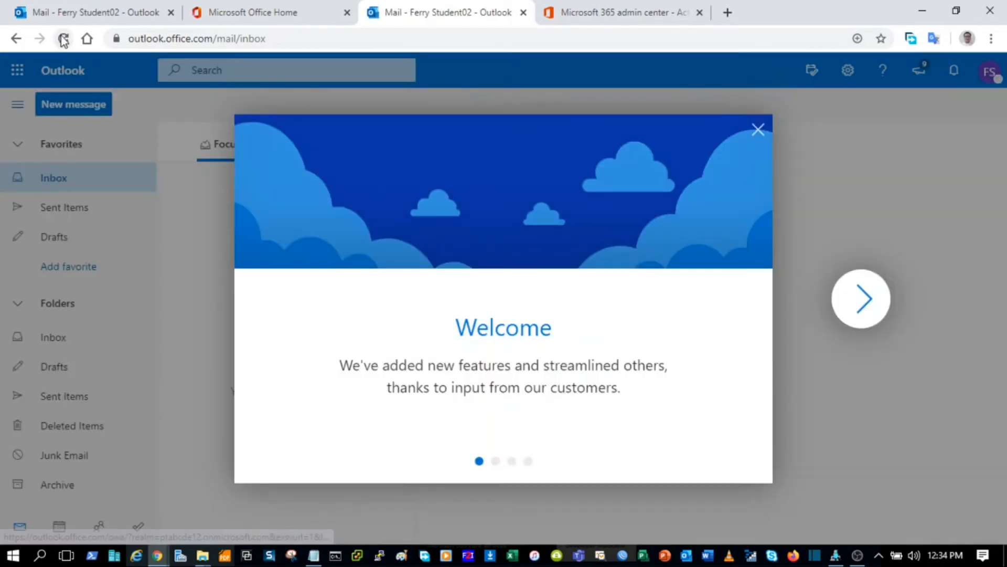
click(758, 129)
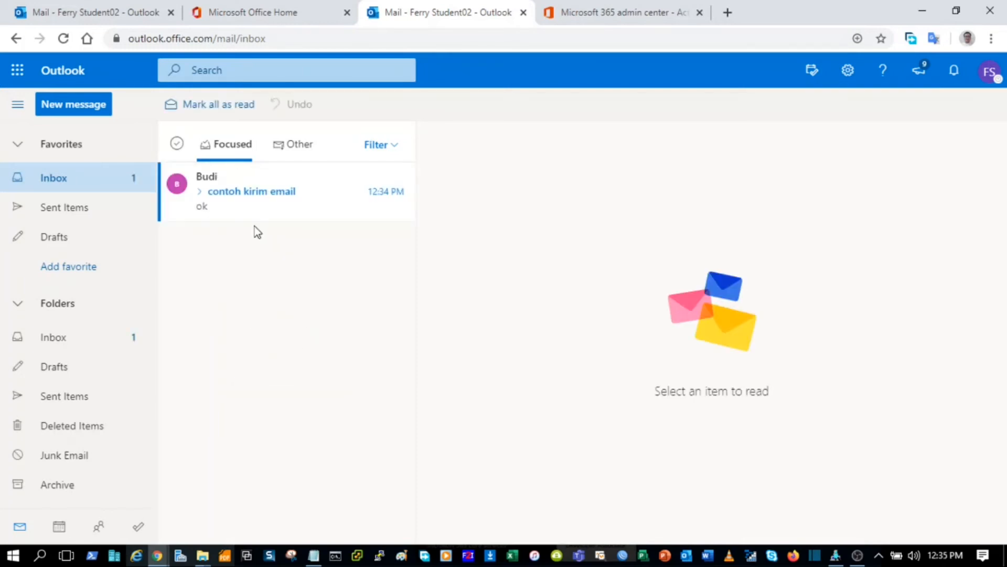
click(265, 201)
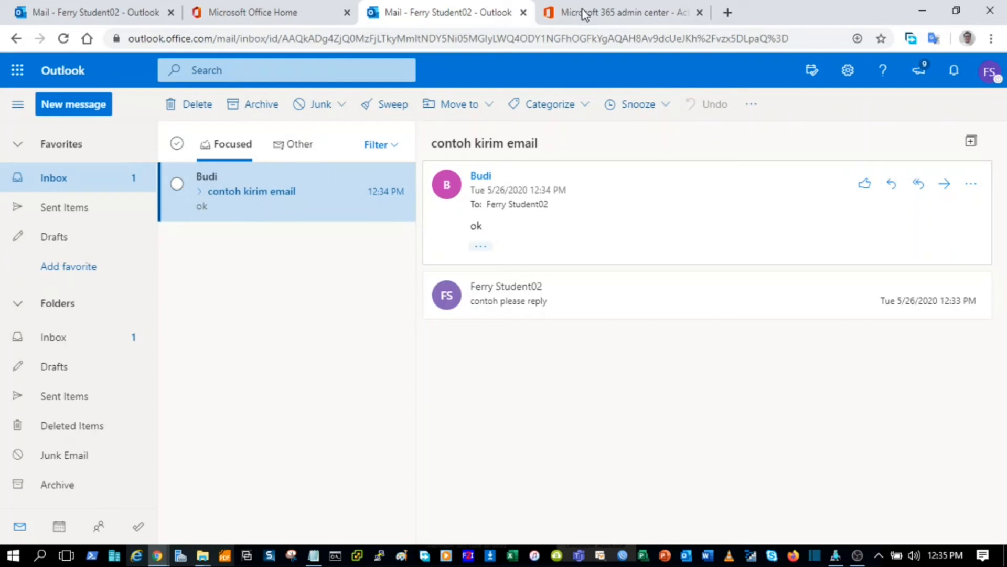
- From the Microsoft 365 admin center tab, open Exchange under Admin centers in the left navigation
click(600, 12)
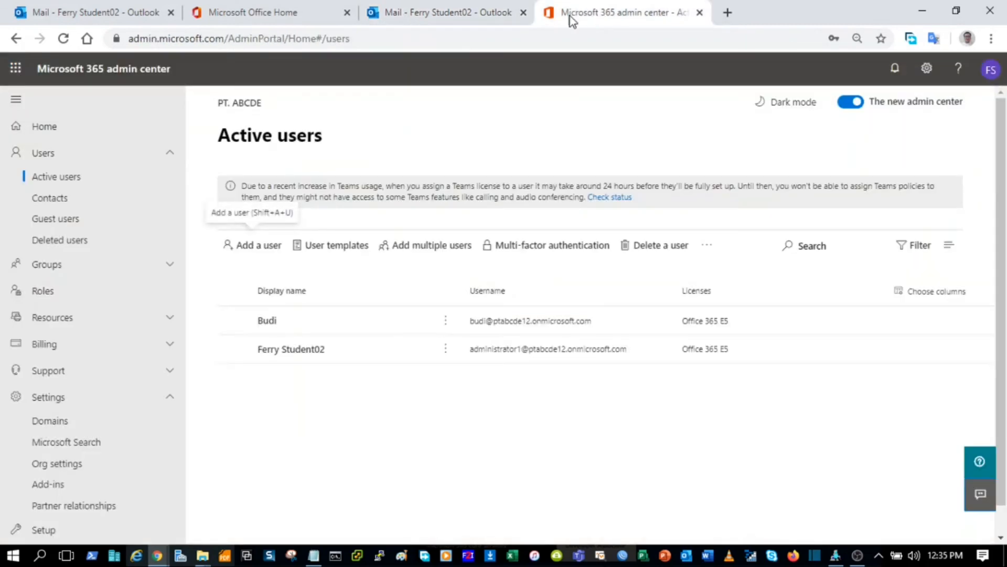
scroll(139, 373, down, 4)
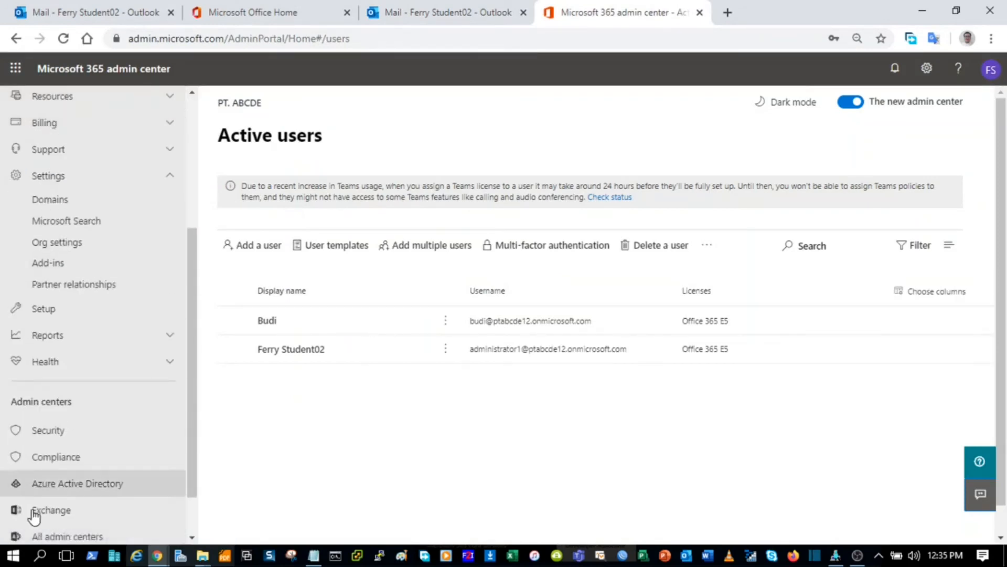
drag(196, 477, 194, 524)
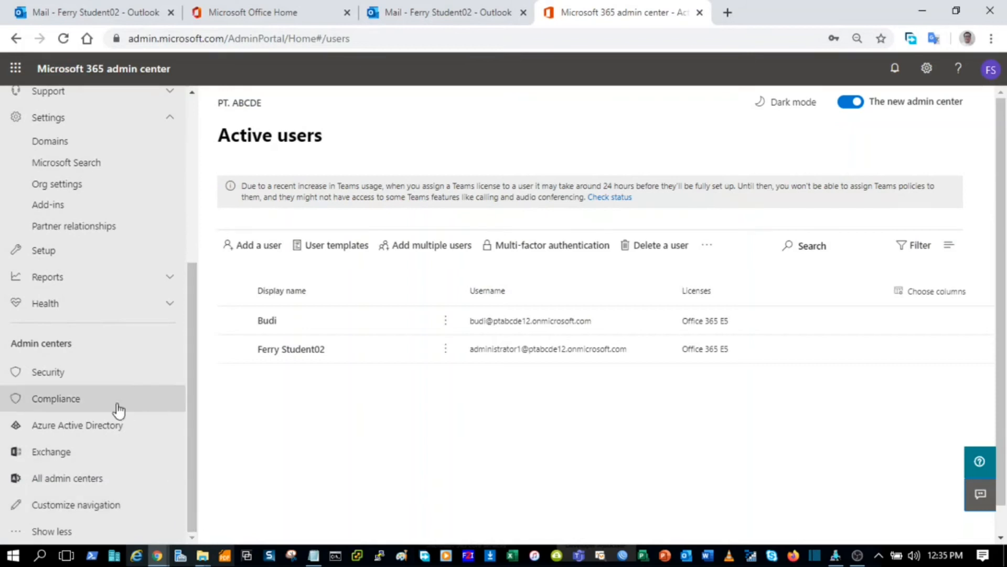
click(51, 456)
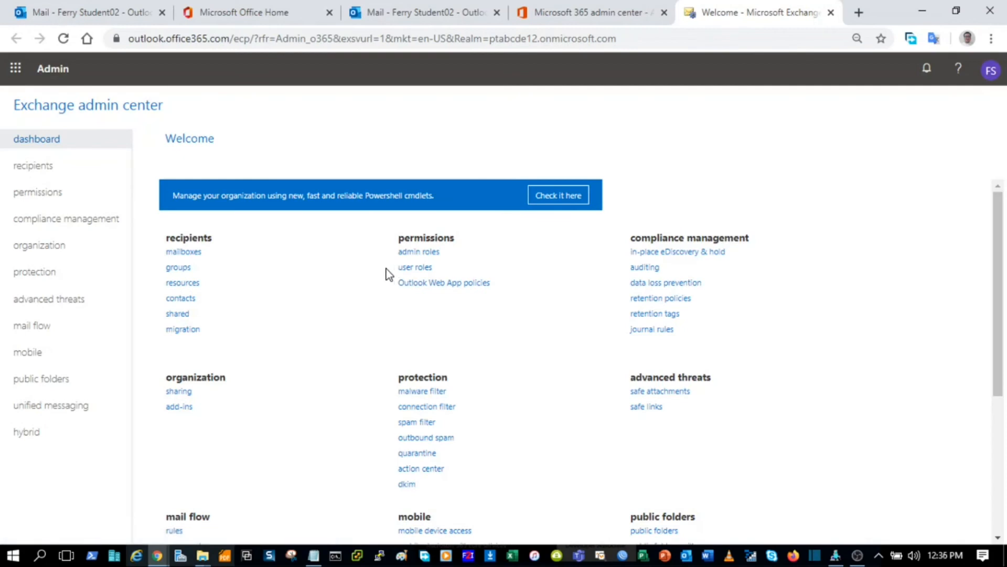
- Highlight the 'Exchange admin center' heading, then go back to the Microsoft 365 admin center's Active users tab
drag(13, 104, 157, 105)
click(171, 109)
triple_click(166, 106)
click(179, 112)
triple_click(164, 108)
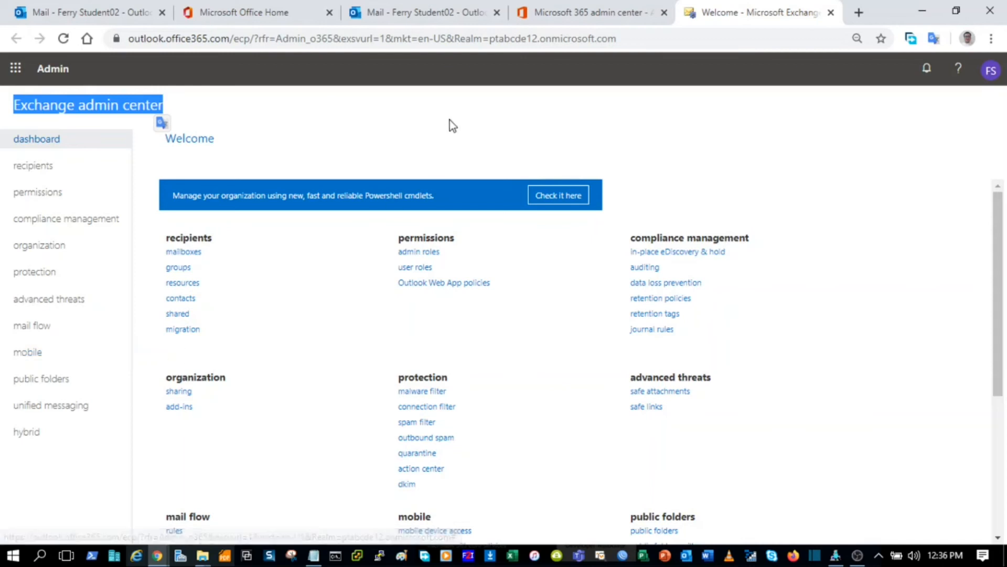
click(572, 21)
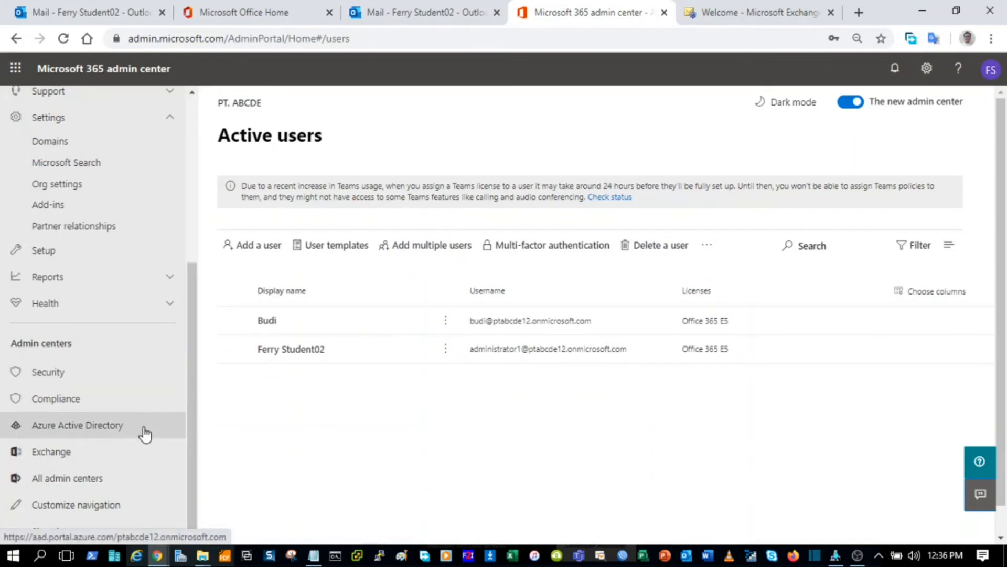
- Open All admin centers and scroll through Azure Active Directory, Compliance, Exchange, Security and others
click(74, 487)
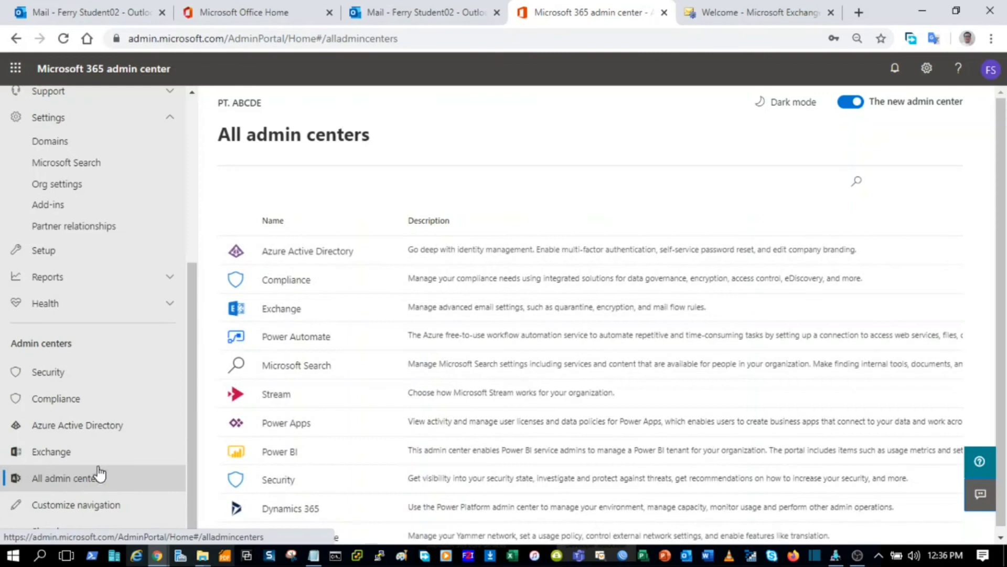
scroll(458, 401, down, 1)
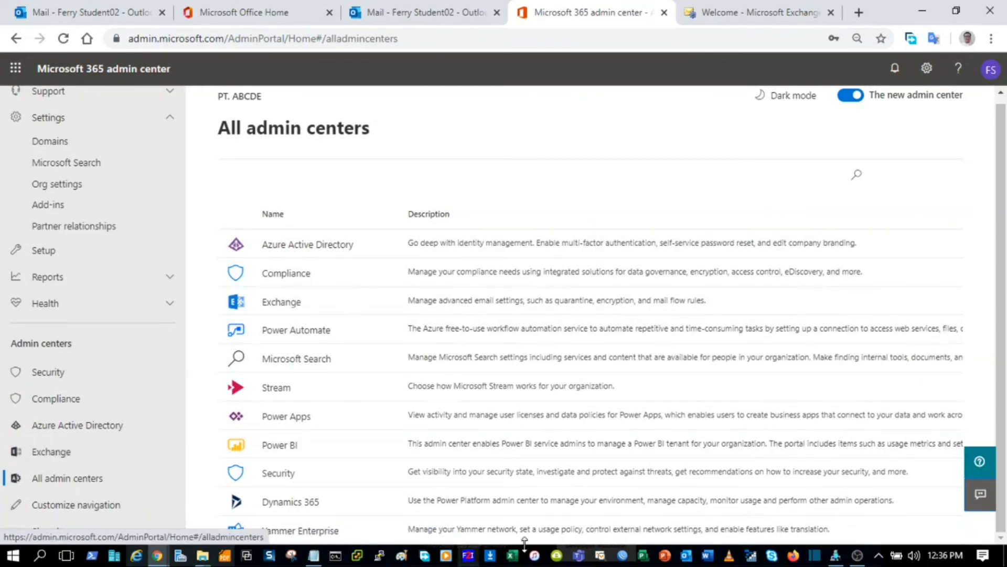
scroll(990, 457, up, 1)
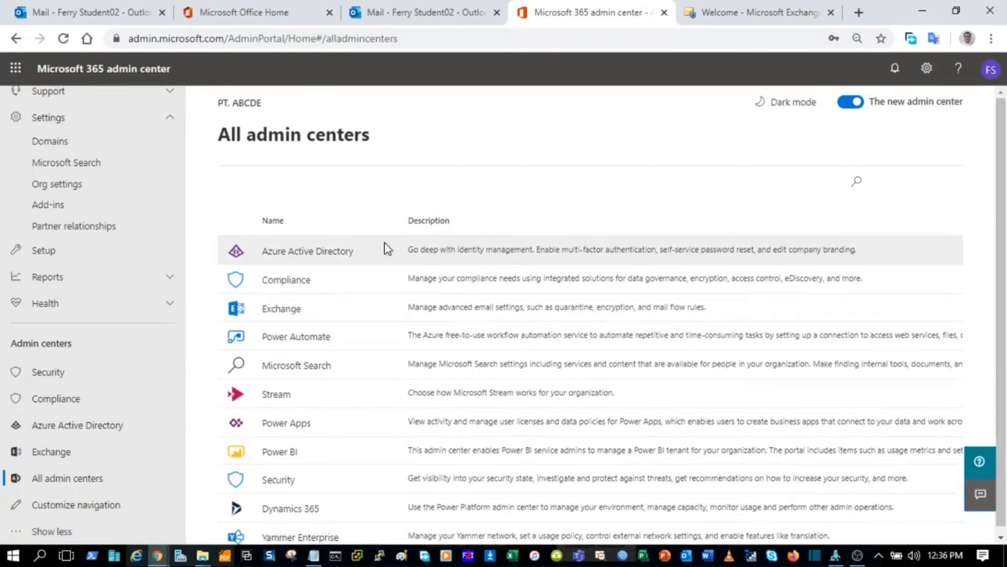
scroll(340, 387, down, 1)
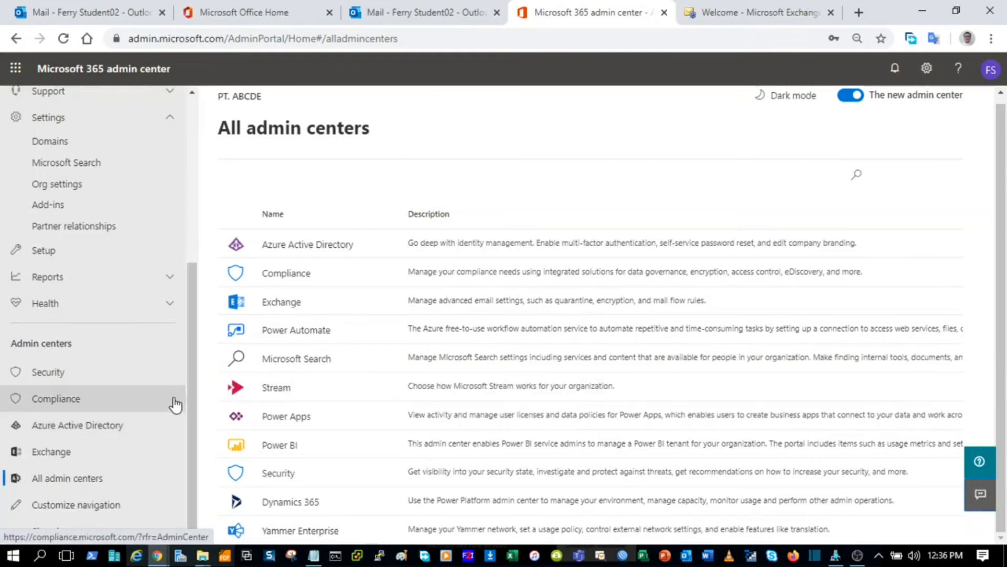
scroll(450, 376, up, 1)
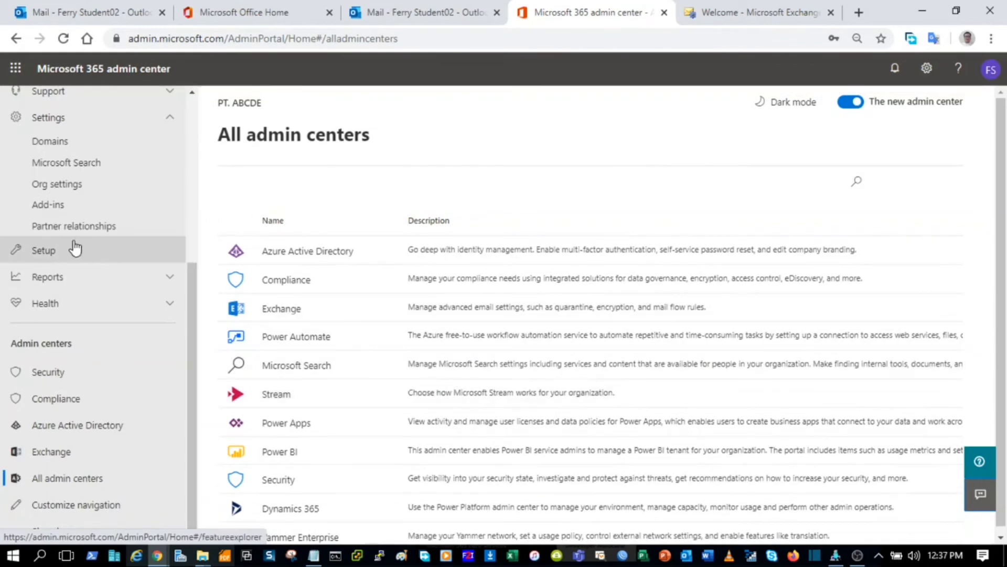
scroll(953, 246, down, 1)
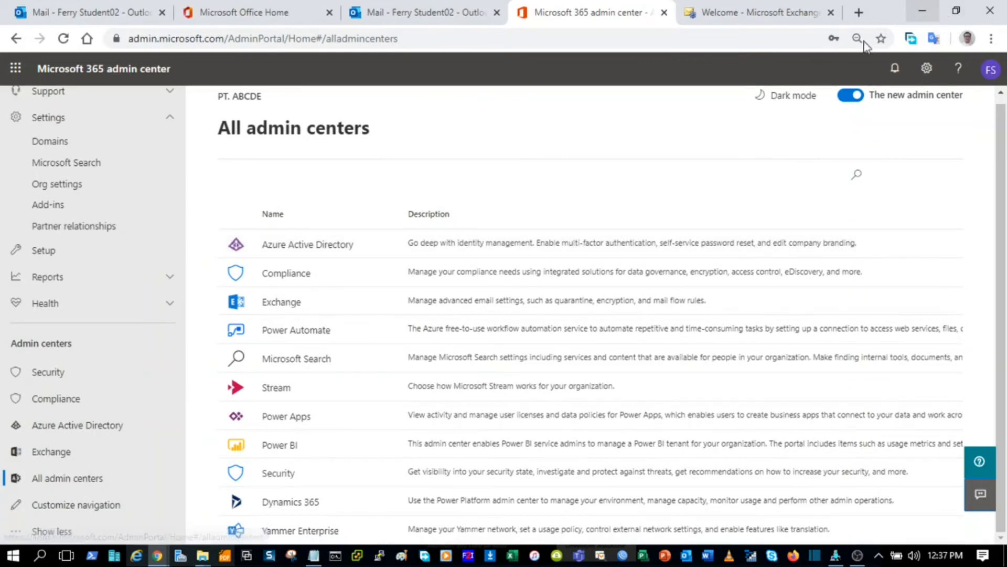
- Turn off 'The new admin center' toggle, then show all navigation sections and expand Admin centers
click(851, 96)
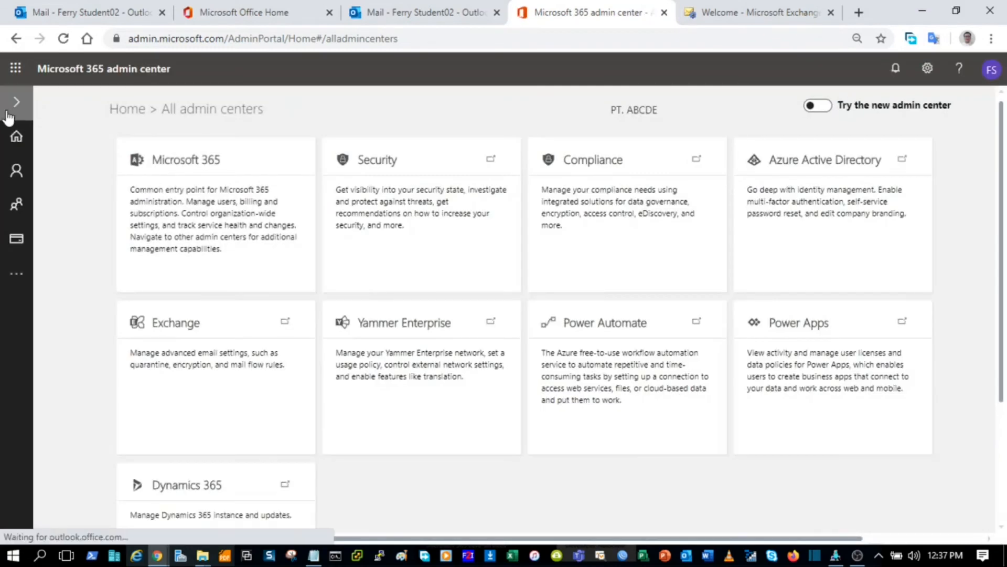
click(7, 116)
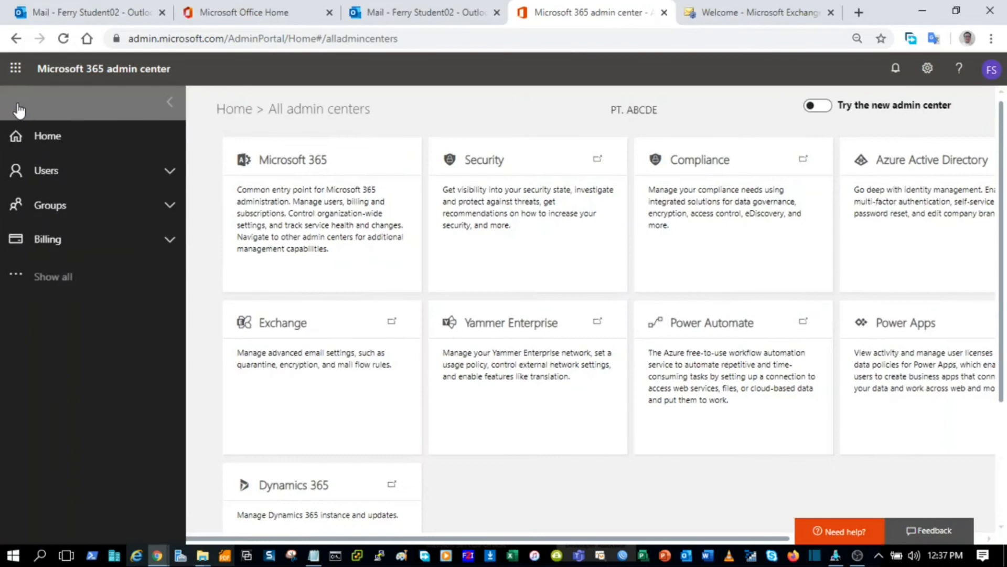
click(66, 279)
scroll(147, 462, down, 1)
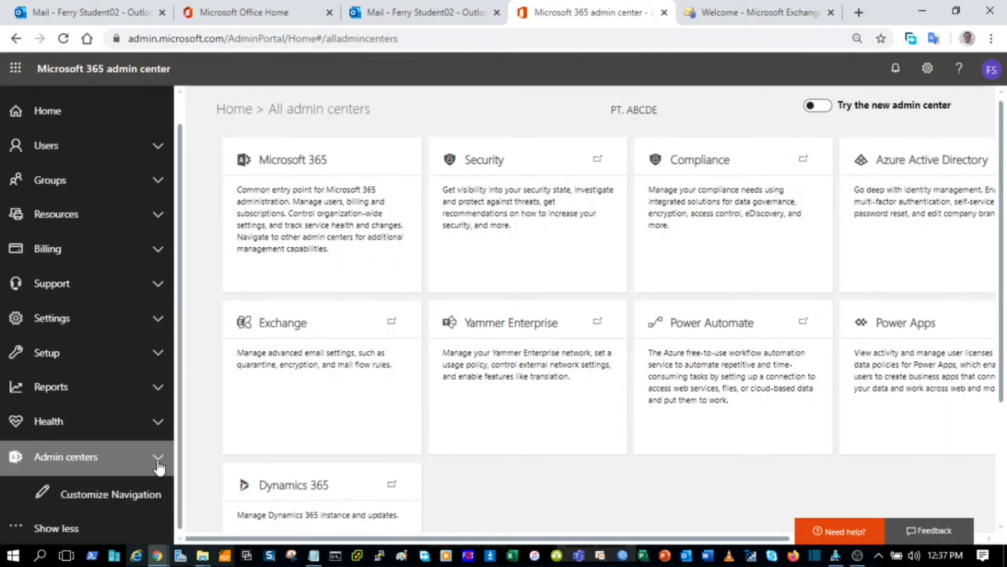
click(159, 461)
scroll(137, 428, down, 5)
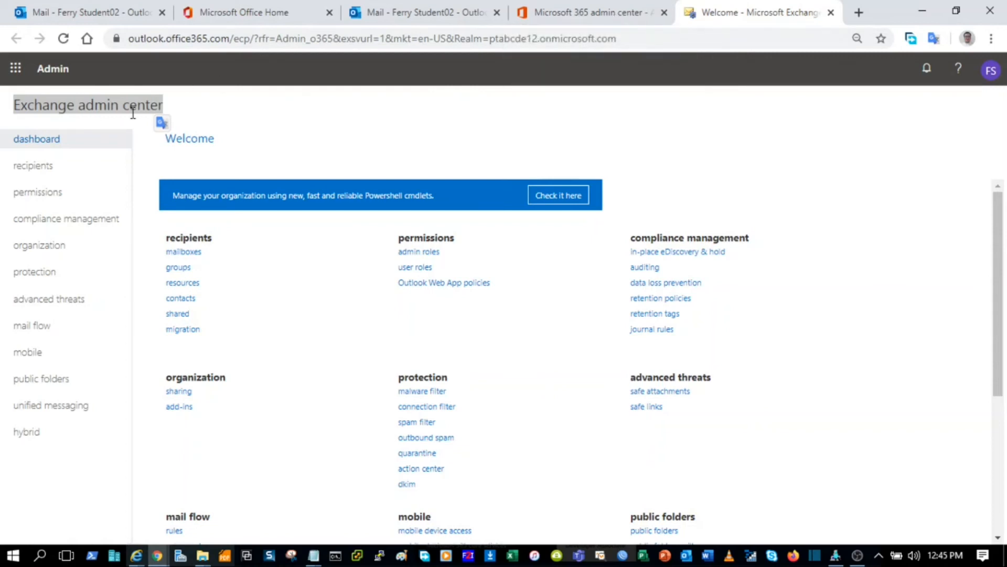
- Switch back to the Microsoft 365 admin center browser tab
click(575, 13)
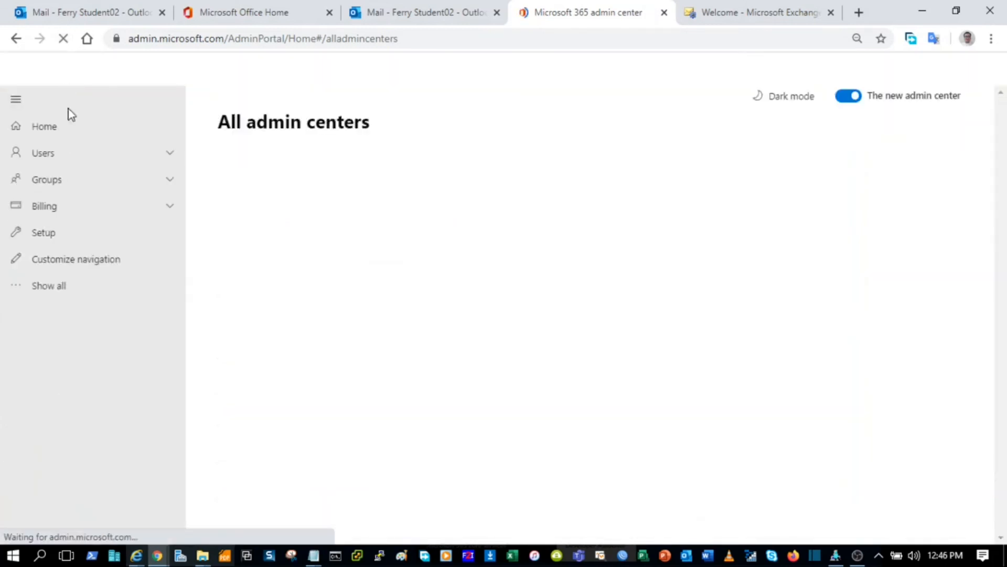
- Show all navigation sections, then open Admin from the Contoso tenant's Office home in Internet Explorer
click(44, 286)
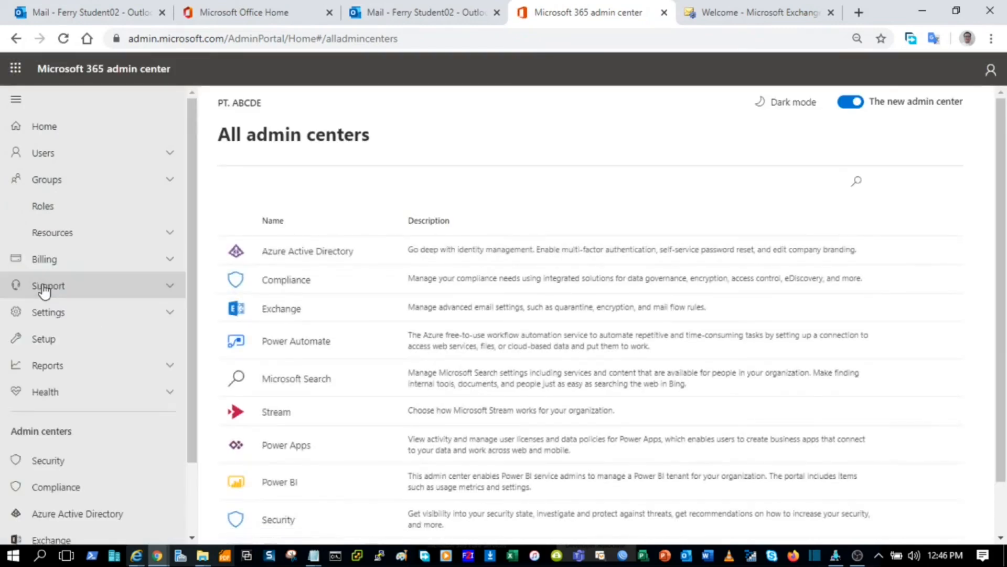
scroll(102, 367, down, 2)
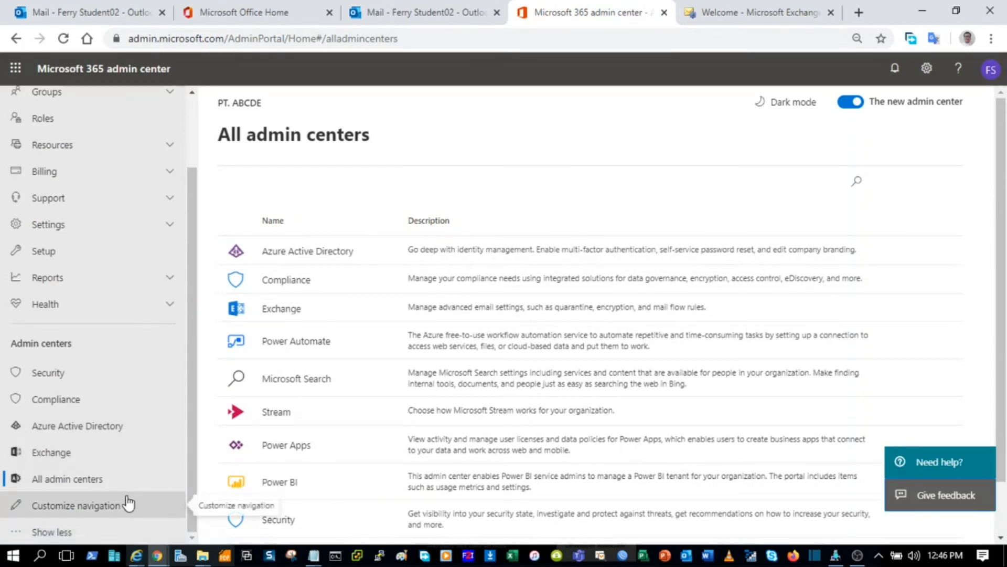
mouse_move(139, 558)
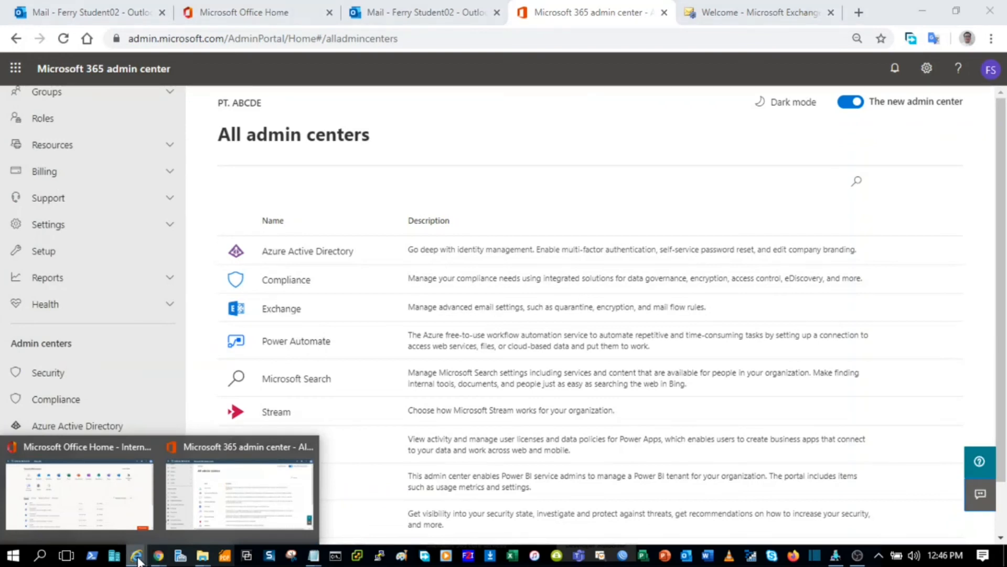
click(180, 519)
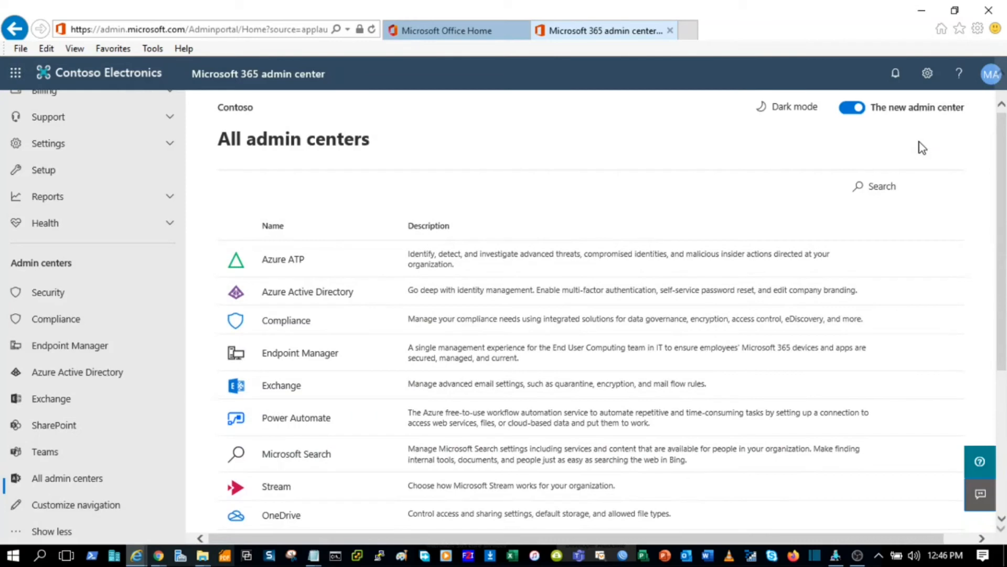
click(446, 37)
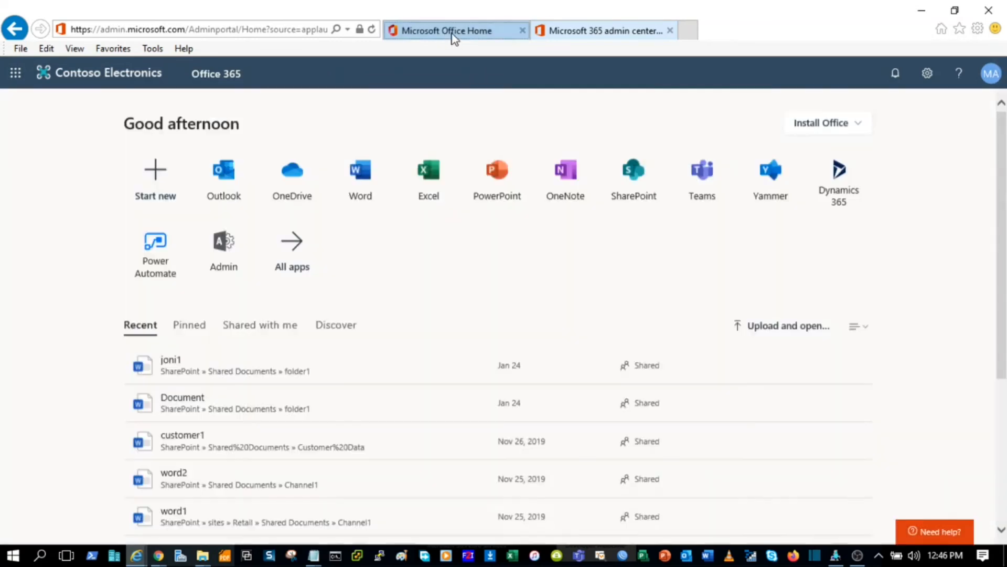
click(232, 252)
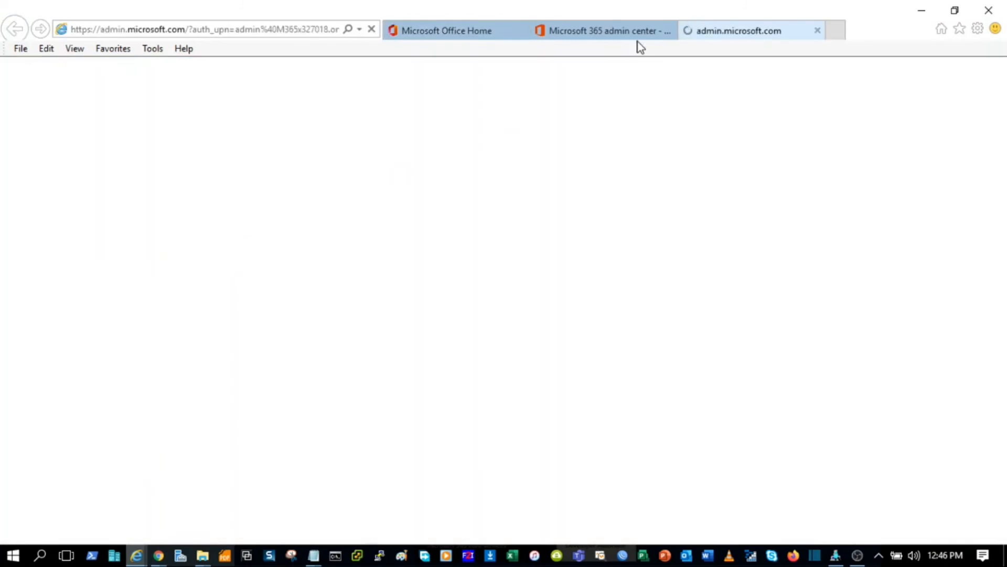
- Close the duplicate admin center copy and open SharePoint under Admin centers
click(662, 35)
click(669, 32)
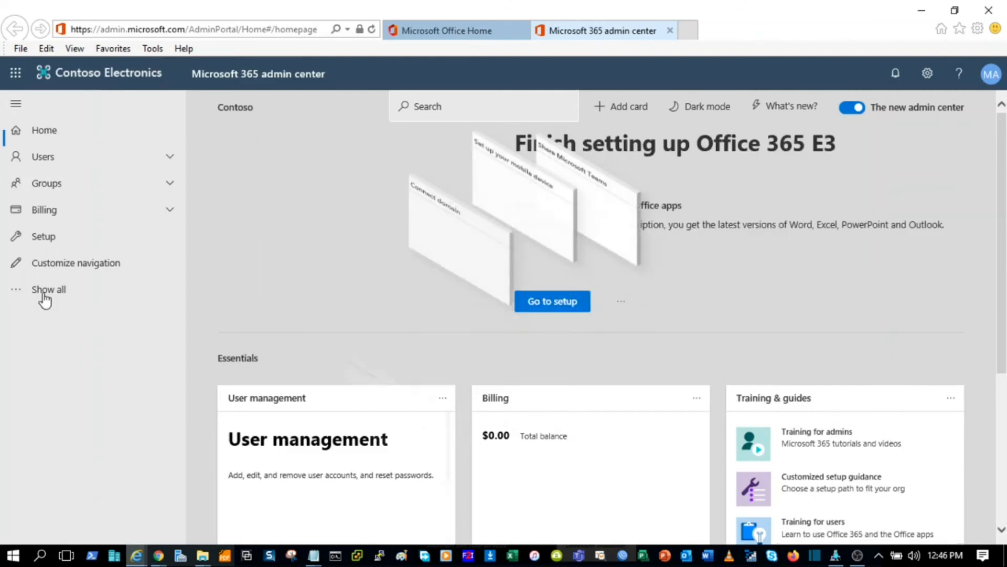
click(44, 297)
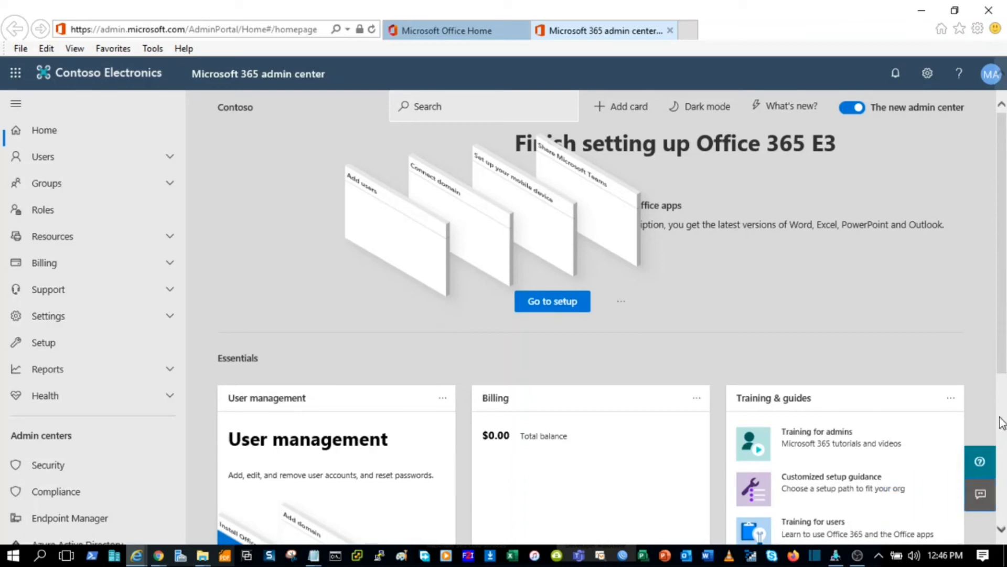
scroll(53, 446, down, 3)
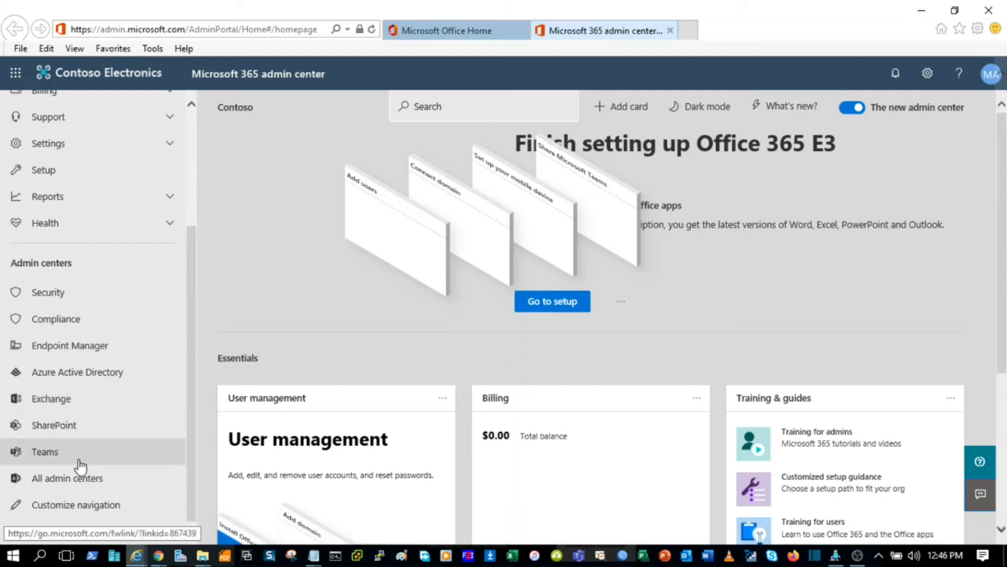
click(83, 426)
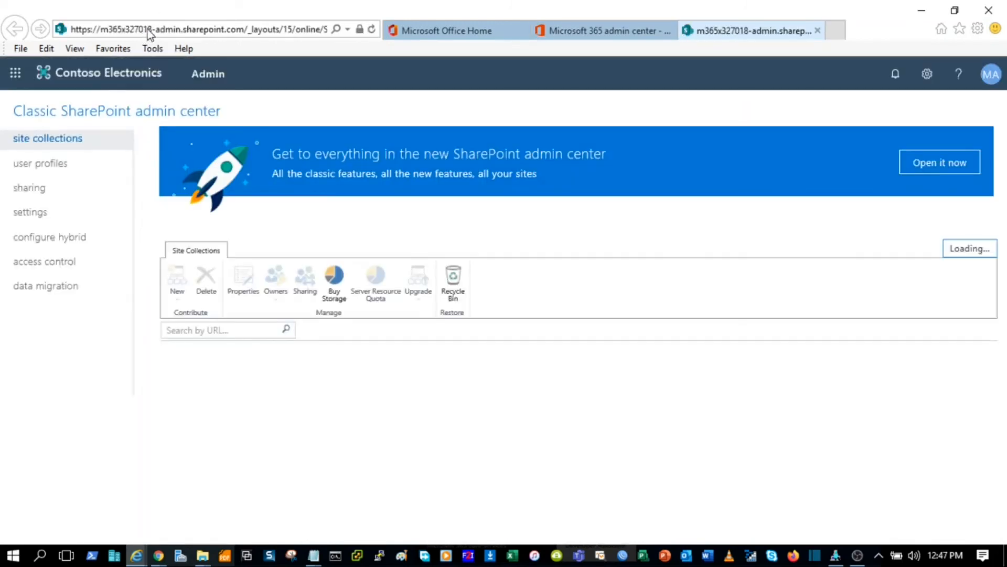
- Highlight the tenant name in the SharePoint admin page's address
click(144, 33)
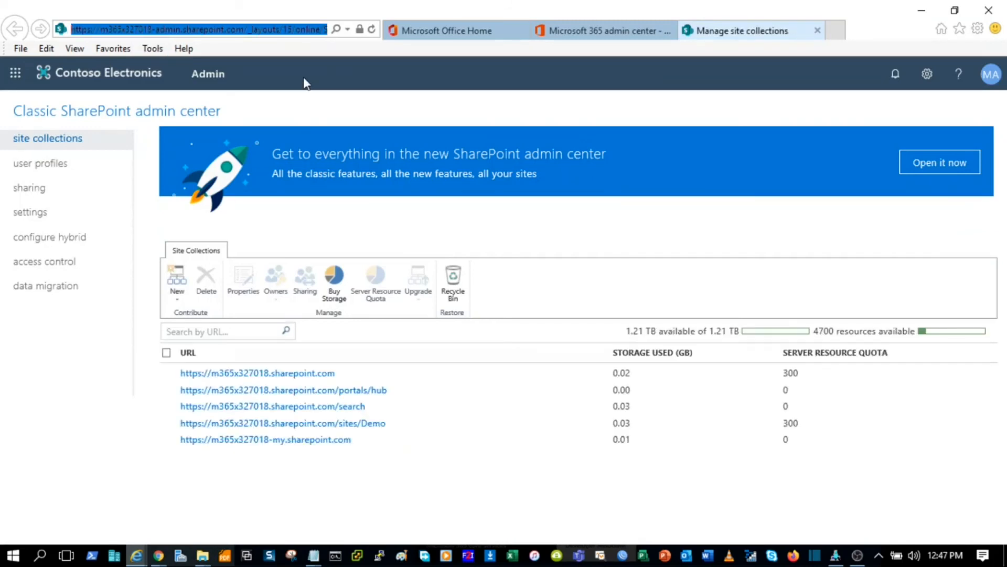
click(232, 34)
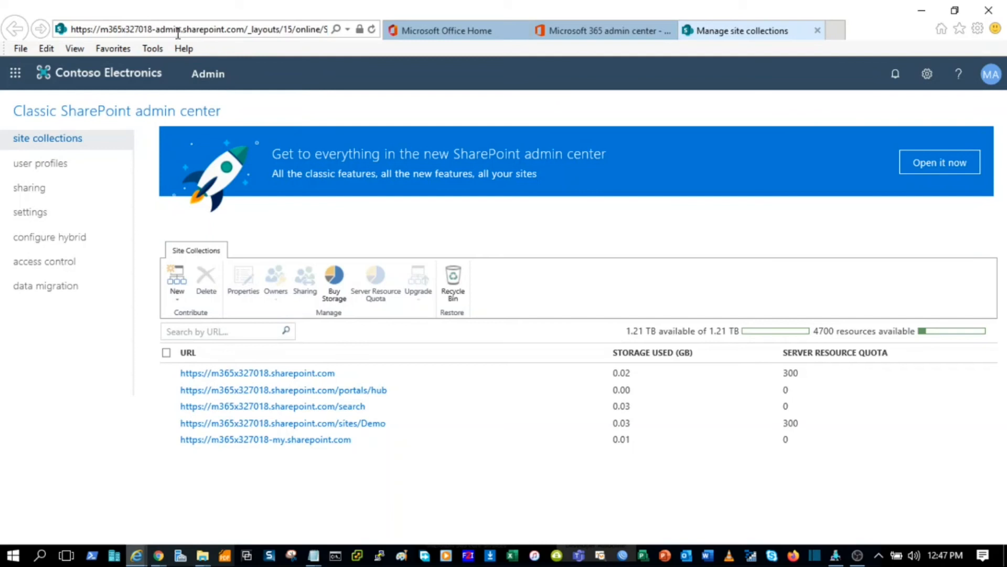
drag(101, 28, 201, 30)
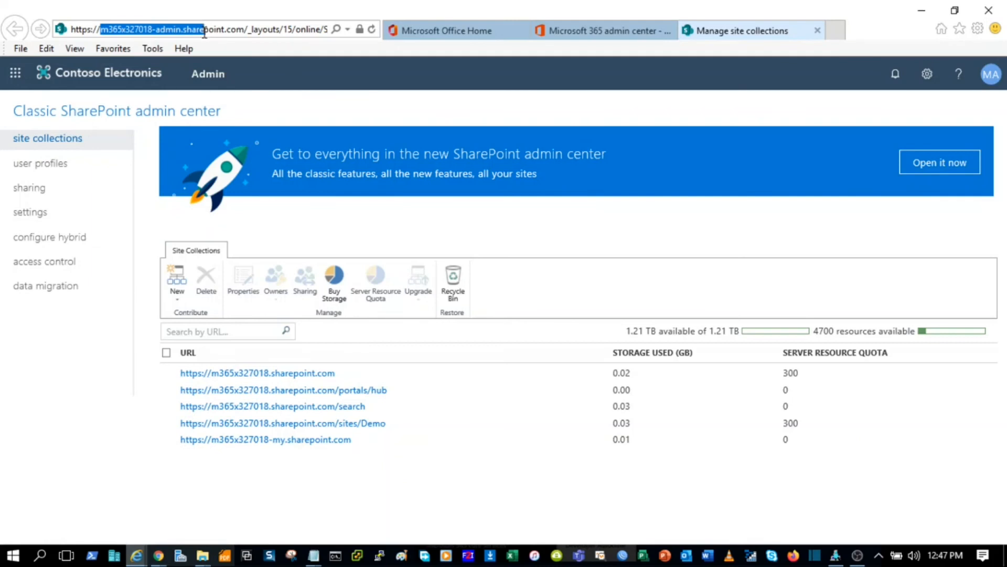
click(214, 29)
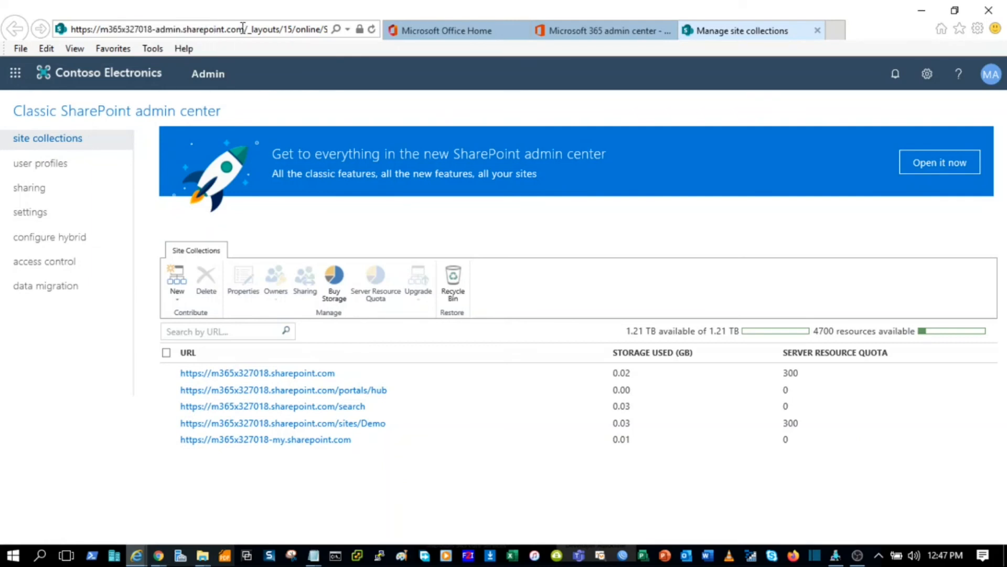
- Minimize and restore Internet Explorer, then switch to the Microsoft 365 admin center tab
click(922, 11)
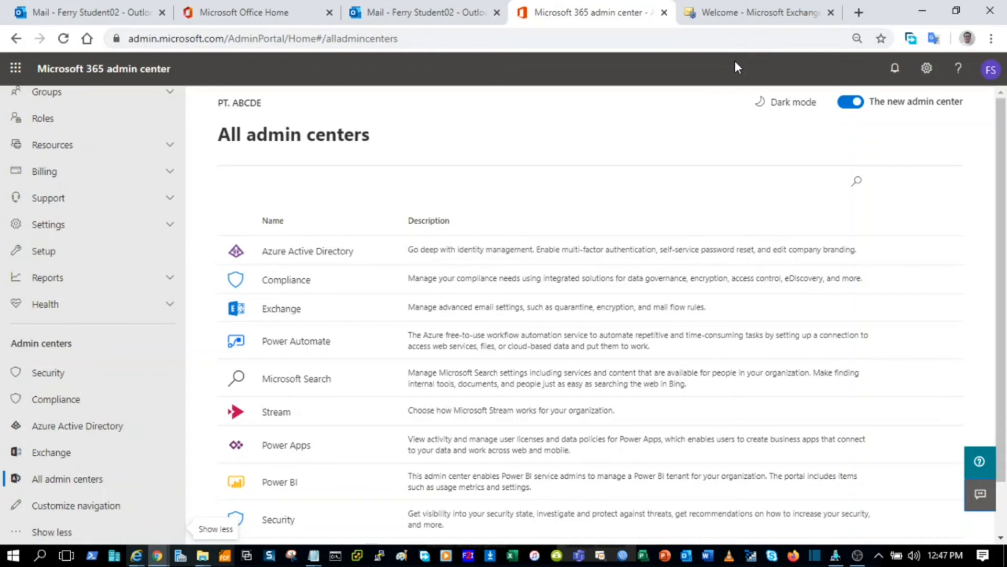
click(136, 557)
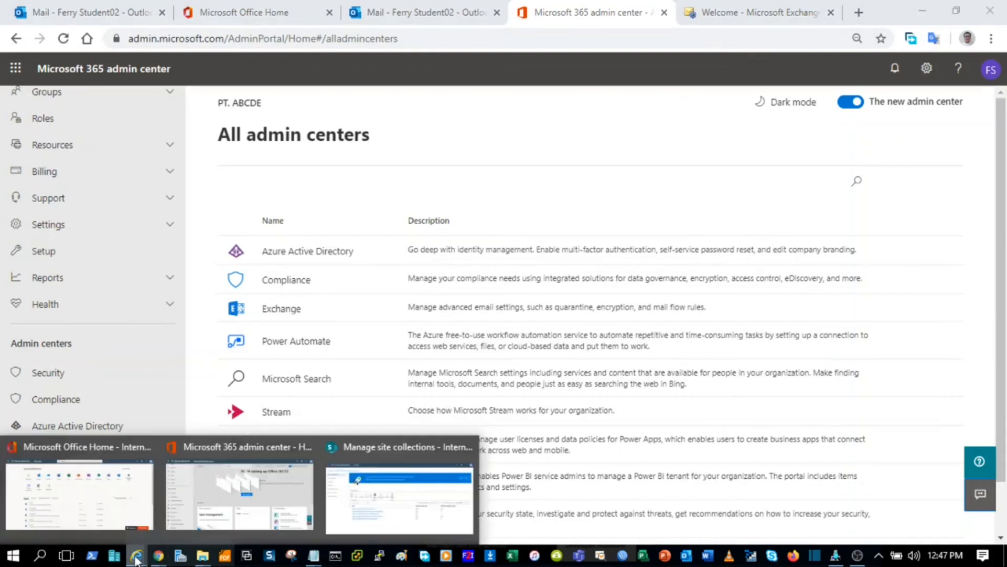
click(367, 499)
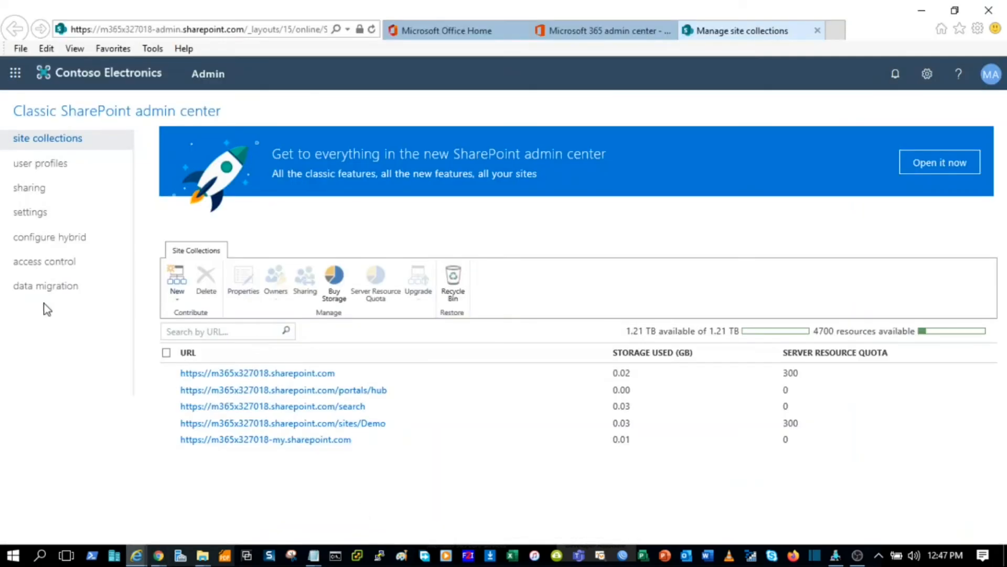
click(637, 30)
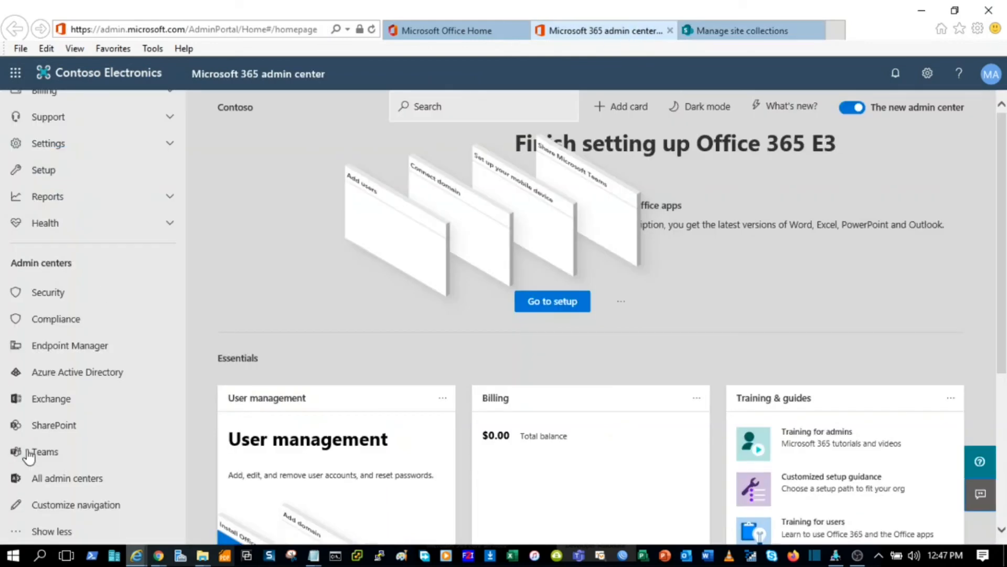
- Open the Teams admin center, then launch Admin from the Office 365 home page in Chrome
click(53, 460)
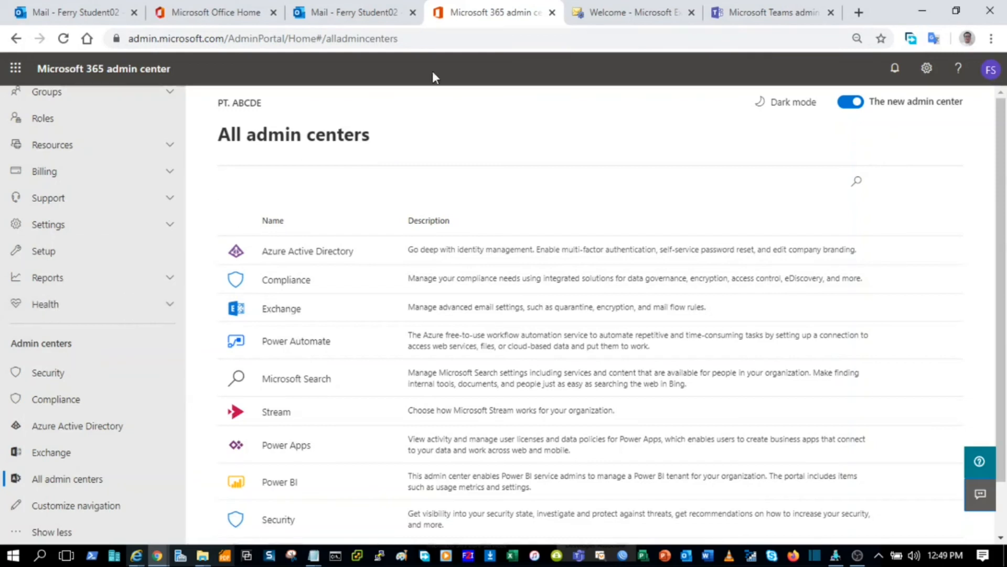
click(225, 17)
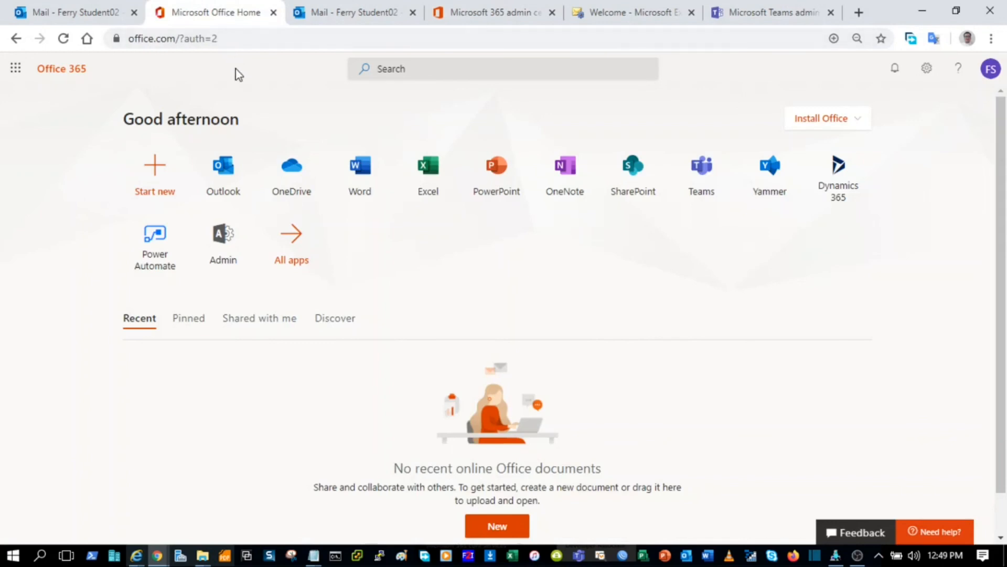
click(225, 264)
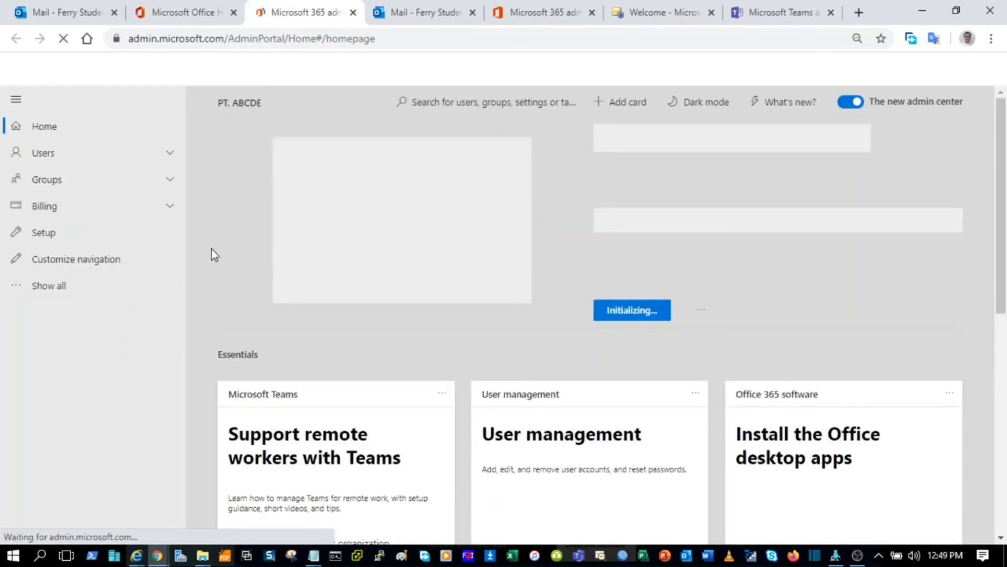
- Expand Users and show all navigation sections, then bring IE's Contoso Office Home window forward
click(167, 156)
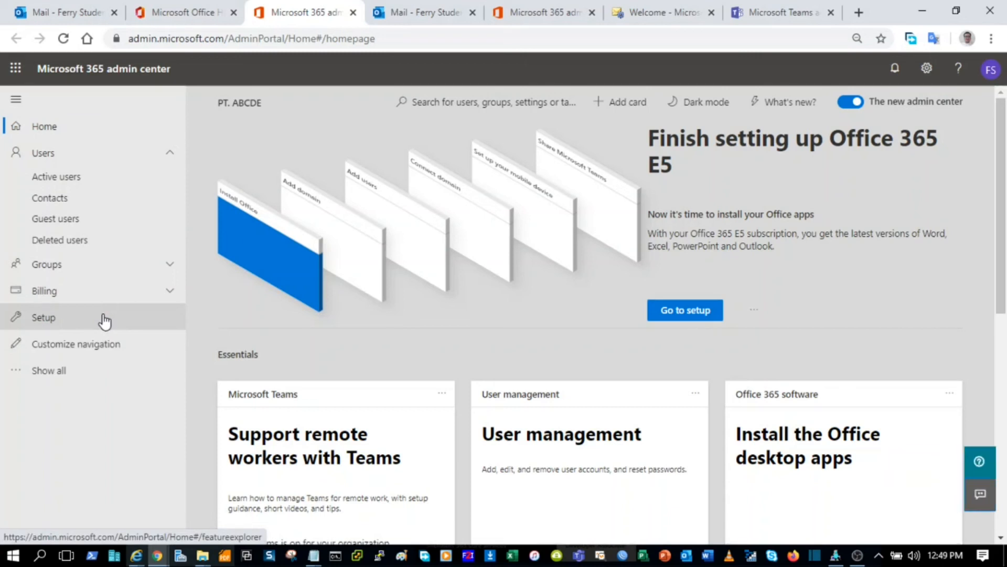
click(62, 373)
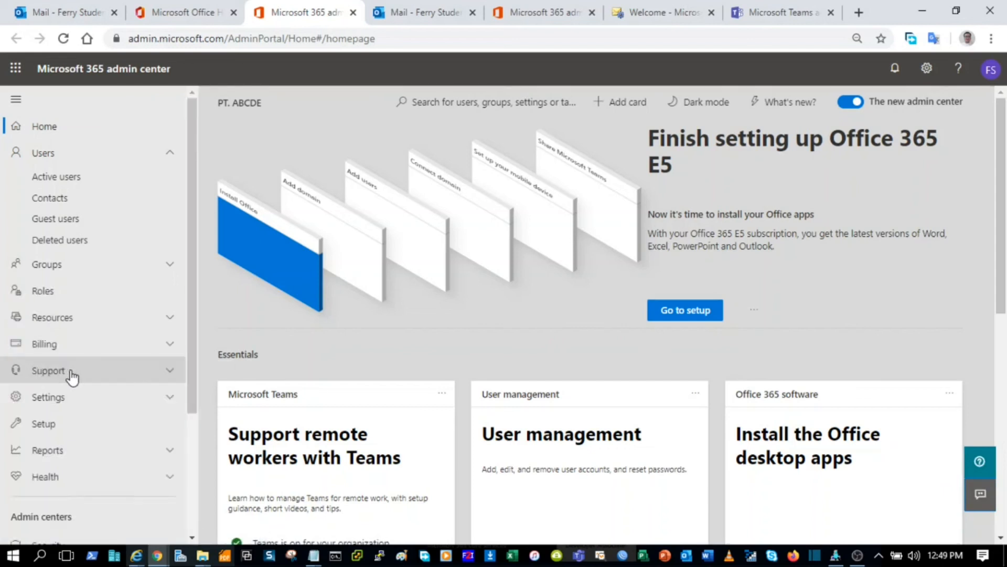
scroll(71, 376, down, 3)
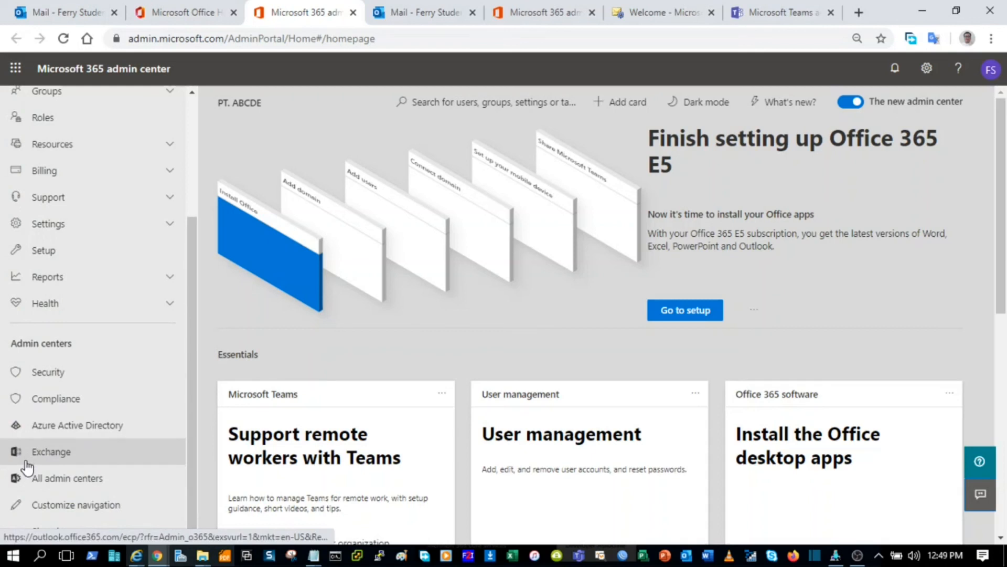
scroll(36, 466, up, 3)
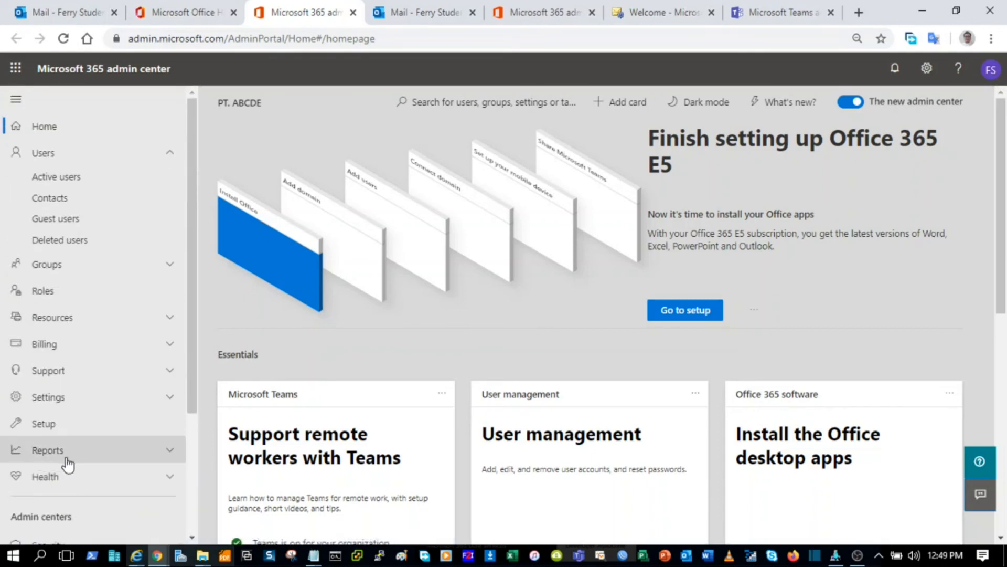
mouse_move(137, 557)
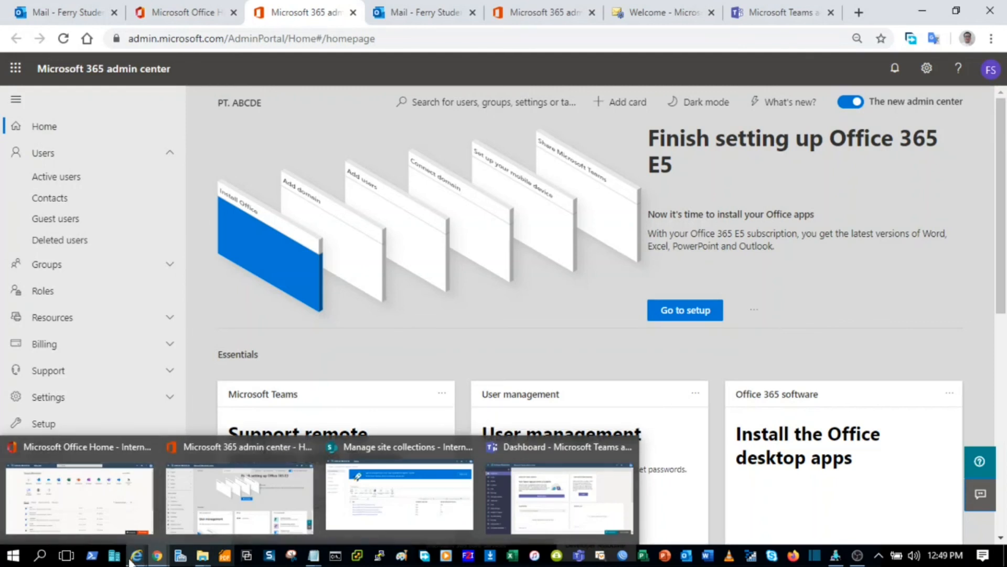
click(135, 559)
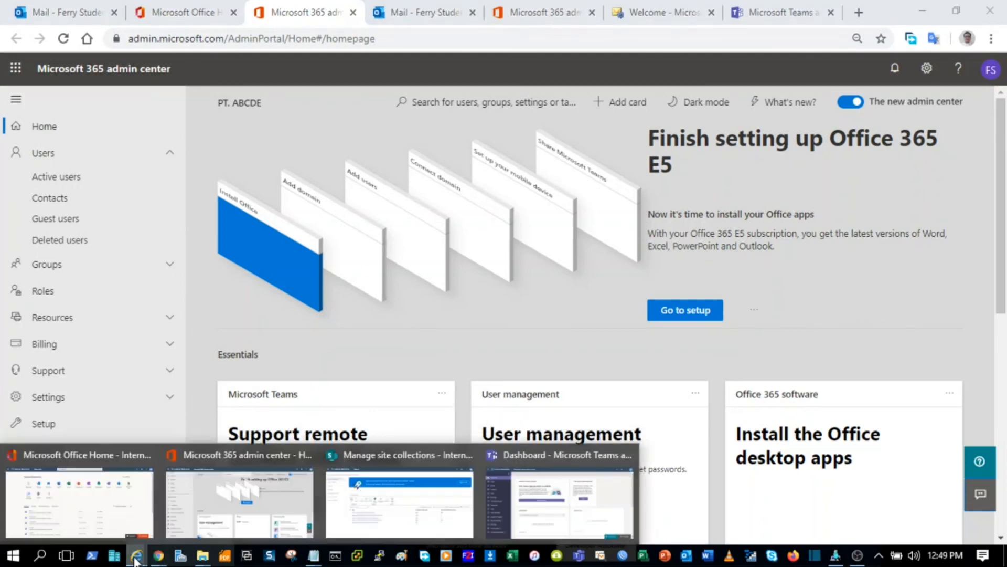
click(91, 510)
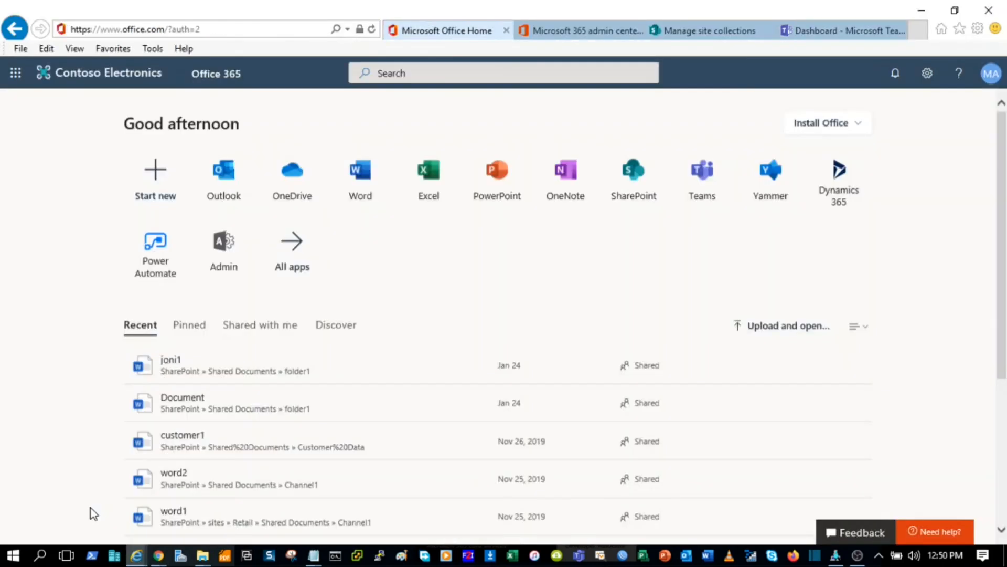
- Open the Contoso All admin centers list, then switch to the PT. ABCDE admin center home page
click(613, 31)
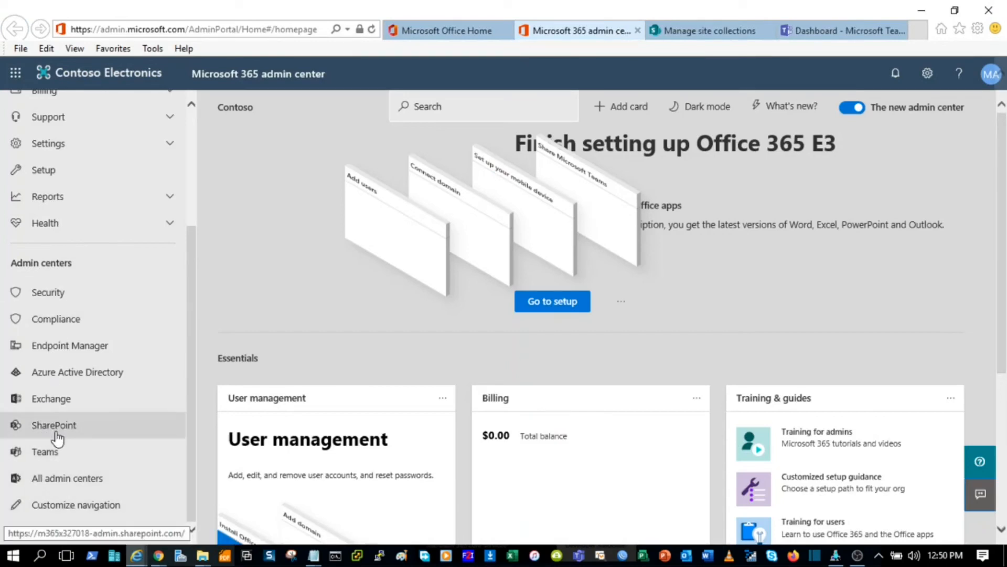
click(82, 488)
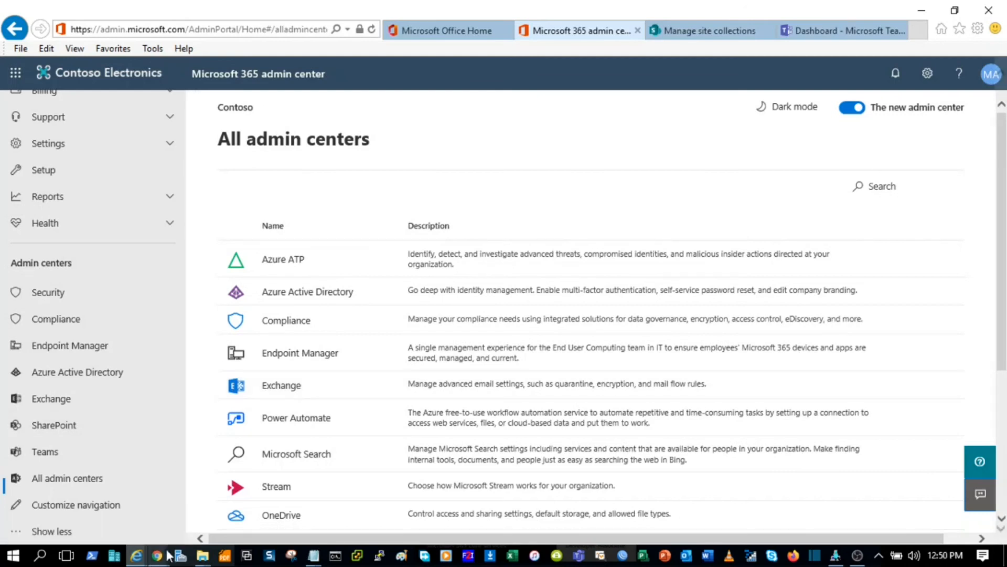
mouse_move(157, 555)
click(80, 498)
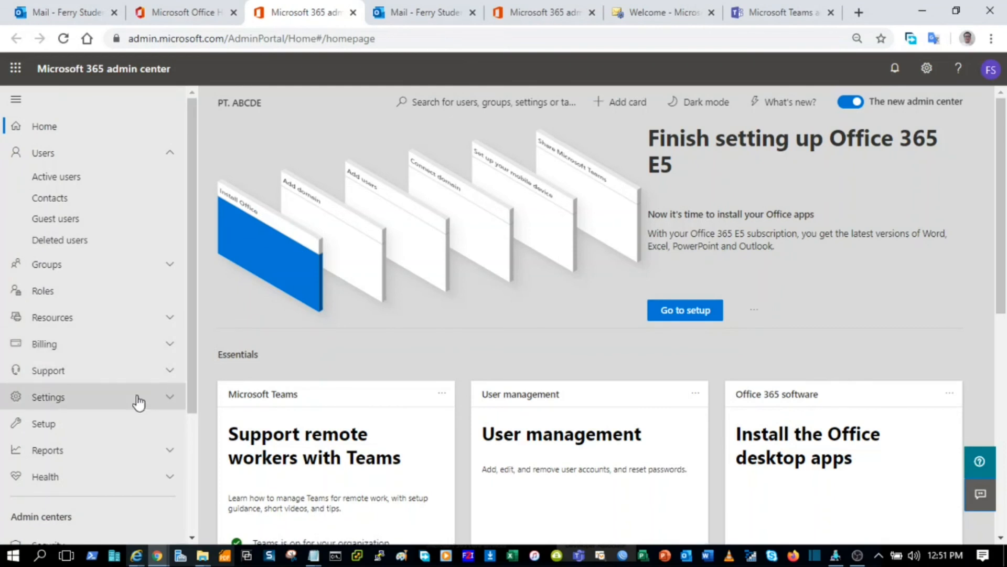
- Bring the All admin centers window forward from the Internet Explorer windows
scroll(142, 417, down, 3)
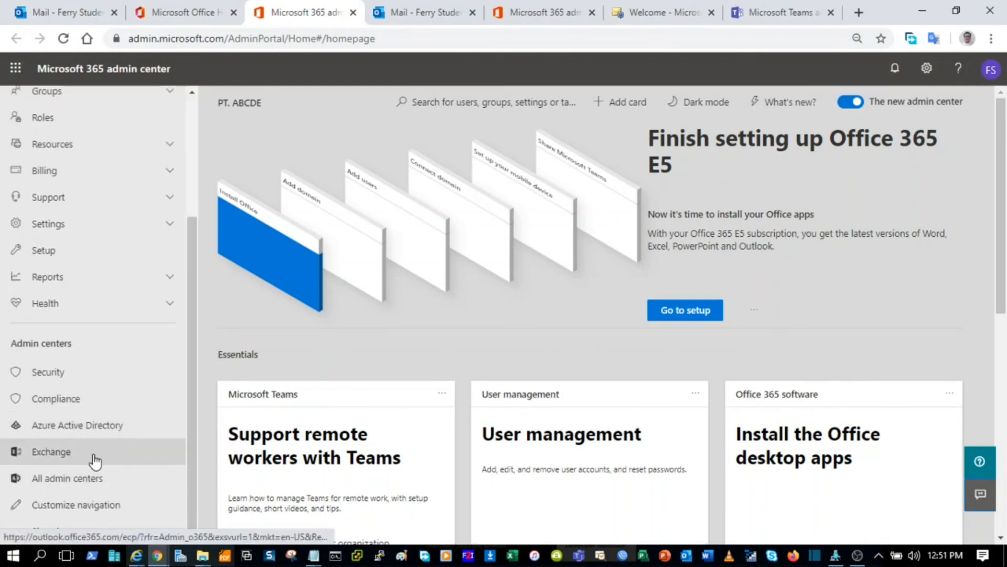
click(135, 561)
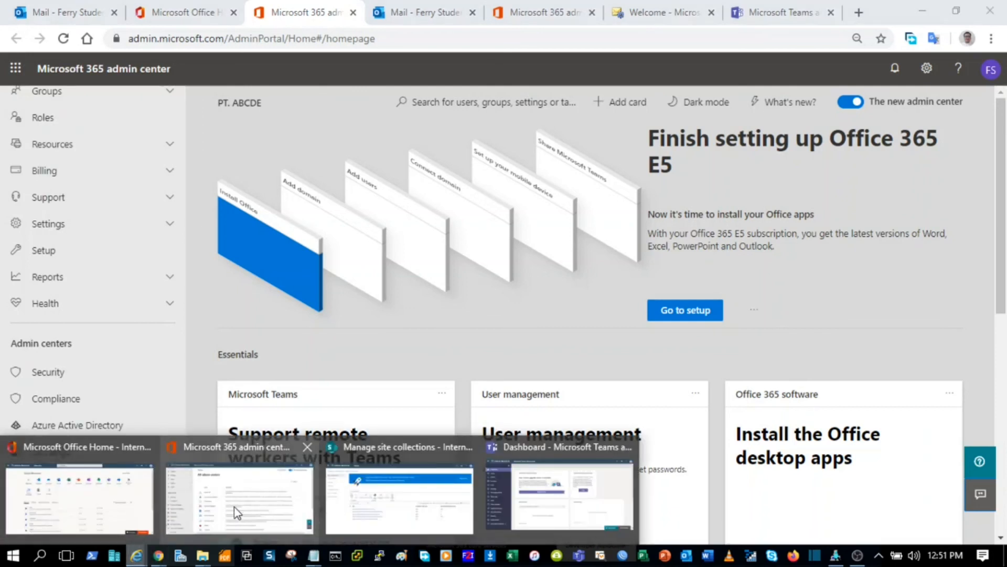
click(234, 505)
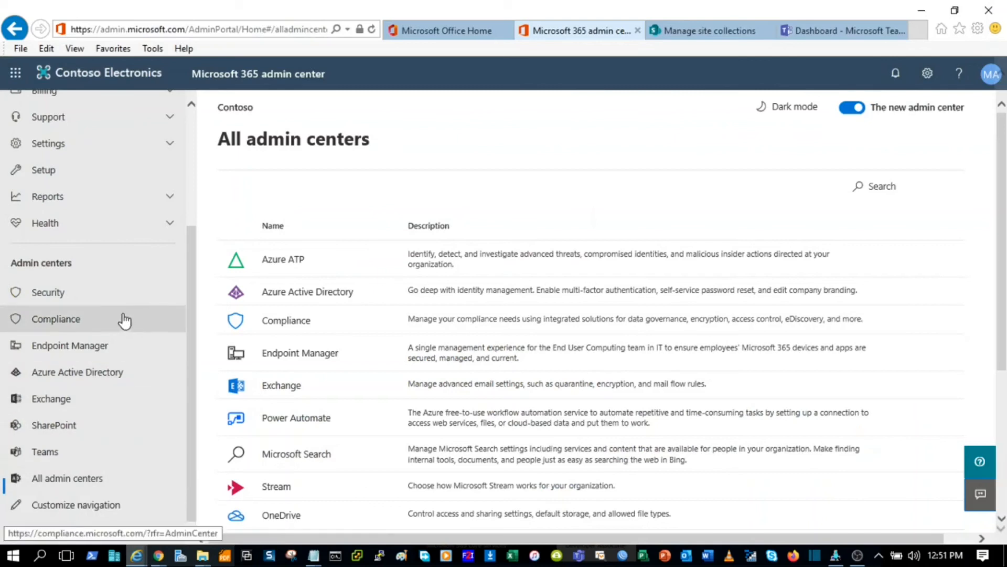